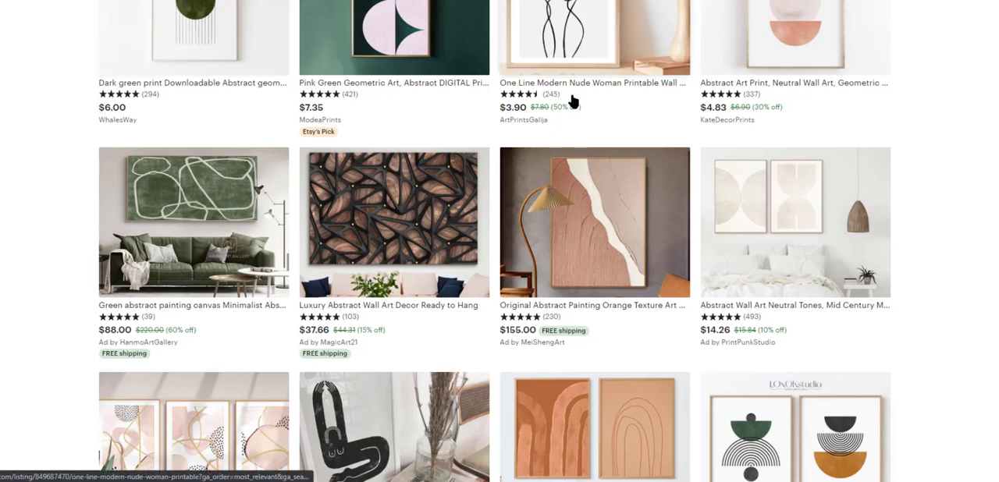
- Browse the printable geometric abstract art listings on Etsy for popular styles, colours and compositions
scroll(972, 250, down, 3)
scroll(972, 250, down, 2)
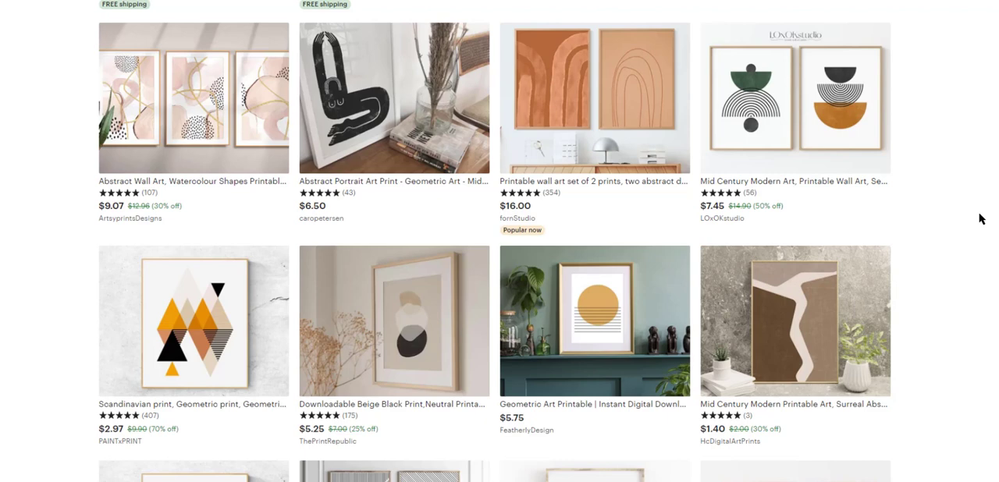
scroll(977, 211, down, 5)
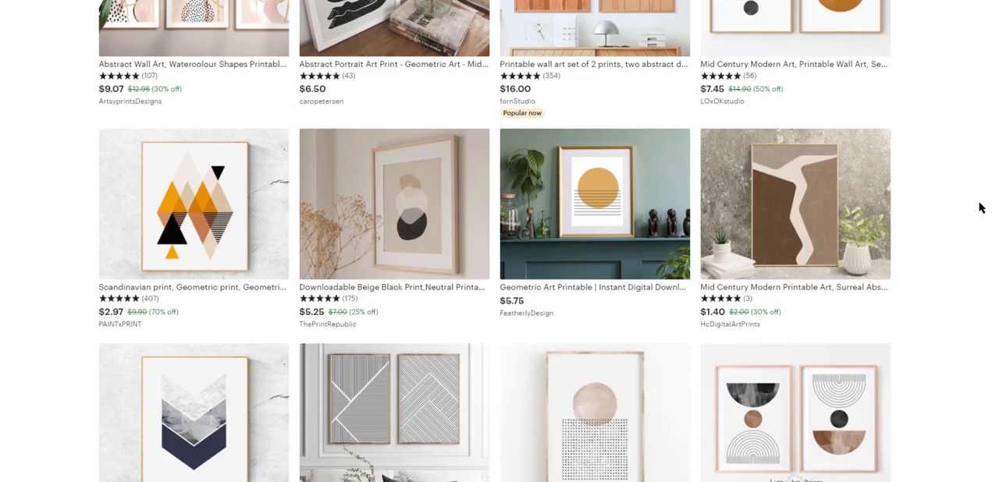
scroll(951, 222, down, 2)
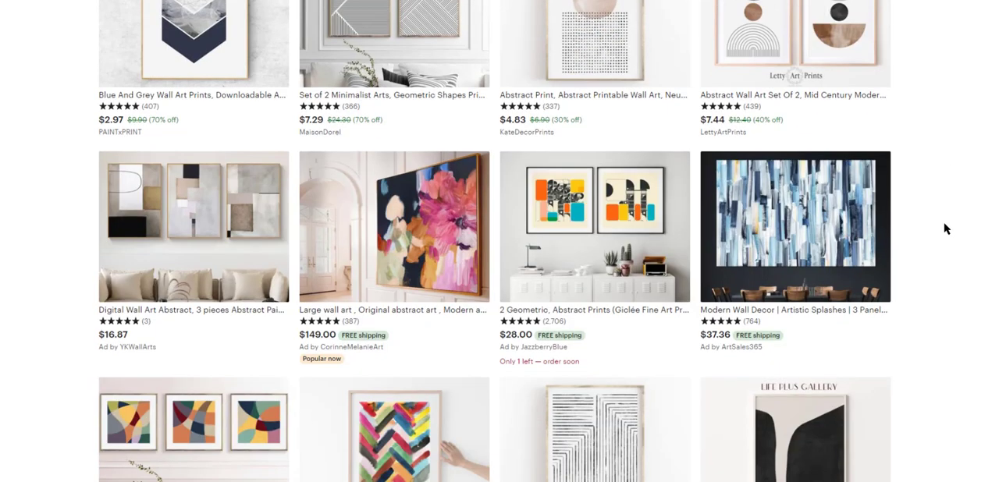
scroll(944, 227, down, 5)
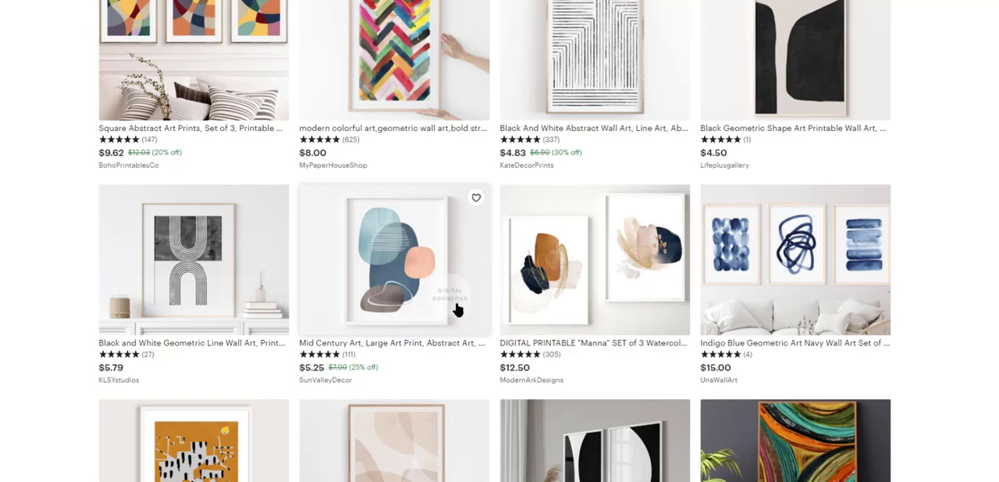
scroll(925, 345, down, 7)
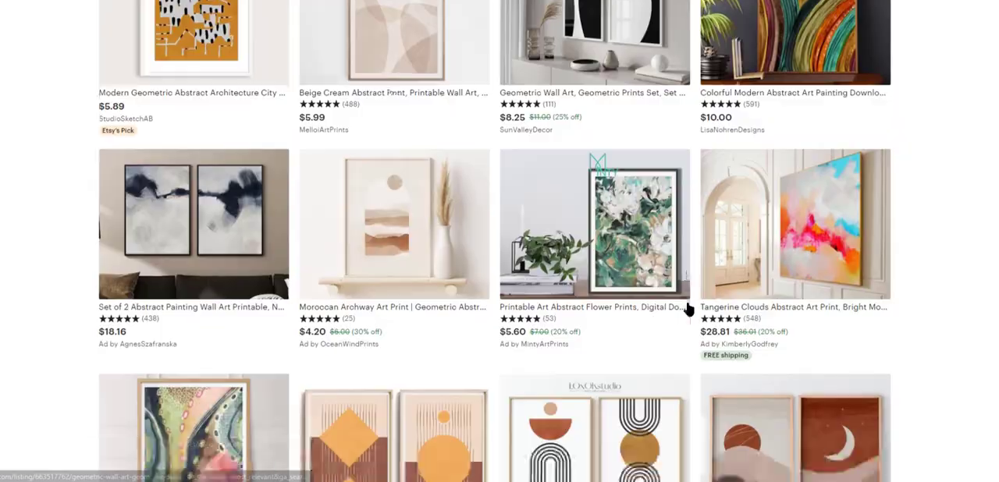
scroll(575, 308, down, 6)
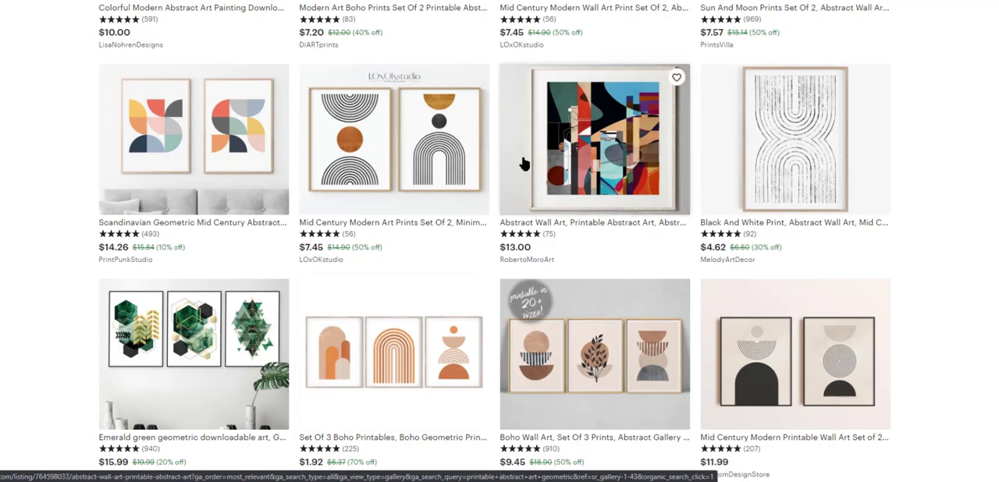
scroll(422, 137, up, 10)
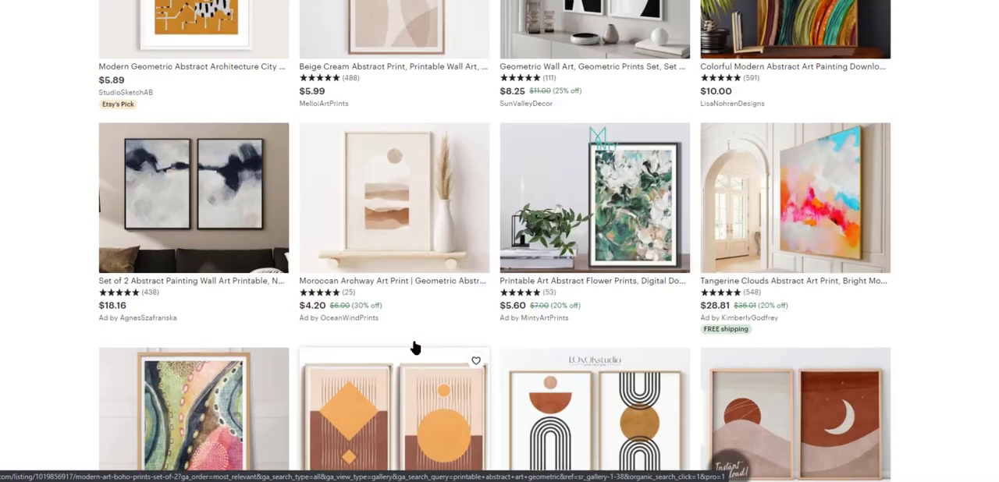
scroll(578, 203, up, 15)
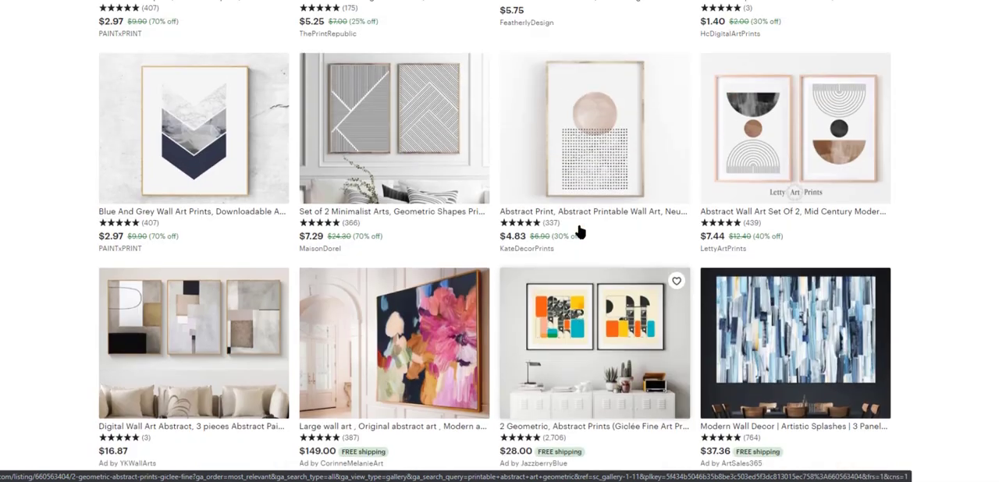
scroll(589, 258, up, 15)
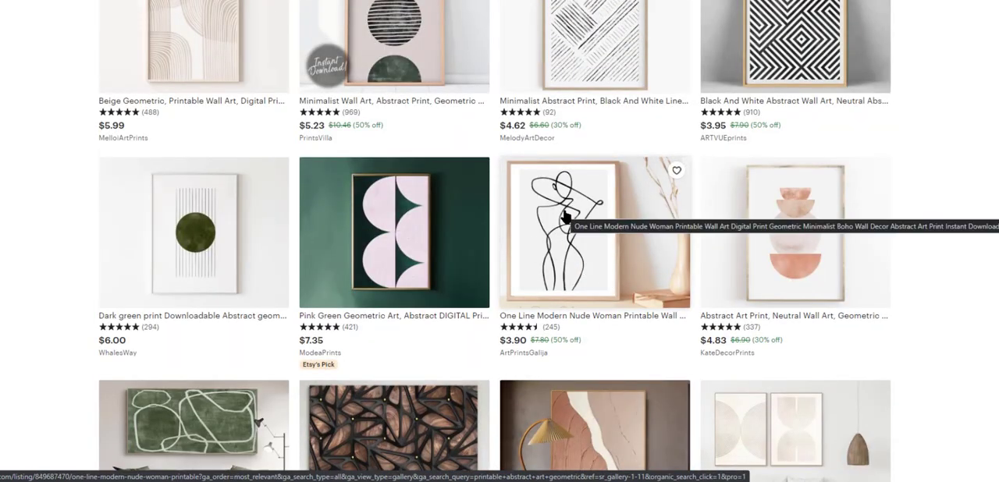
scroll(570, 218, up, 5)
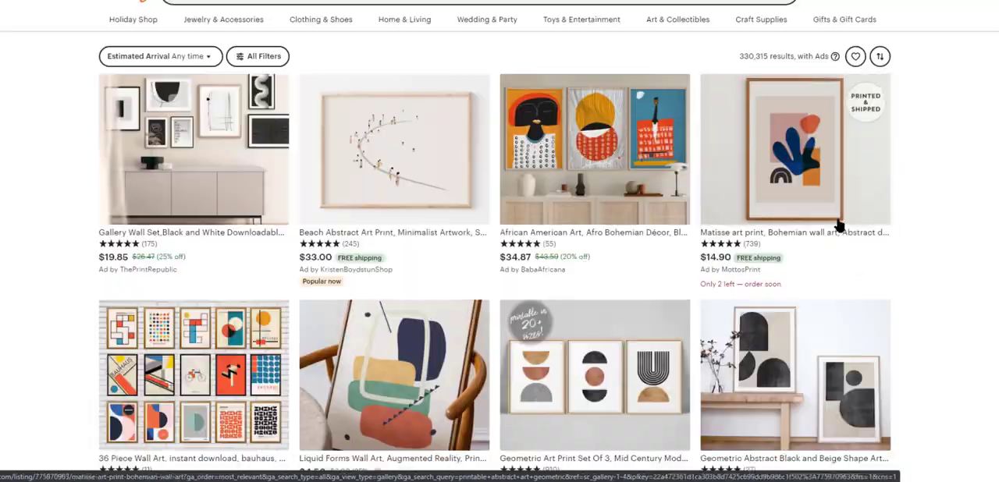
scroll(173, 156, down, 5)
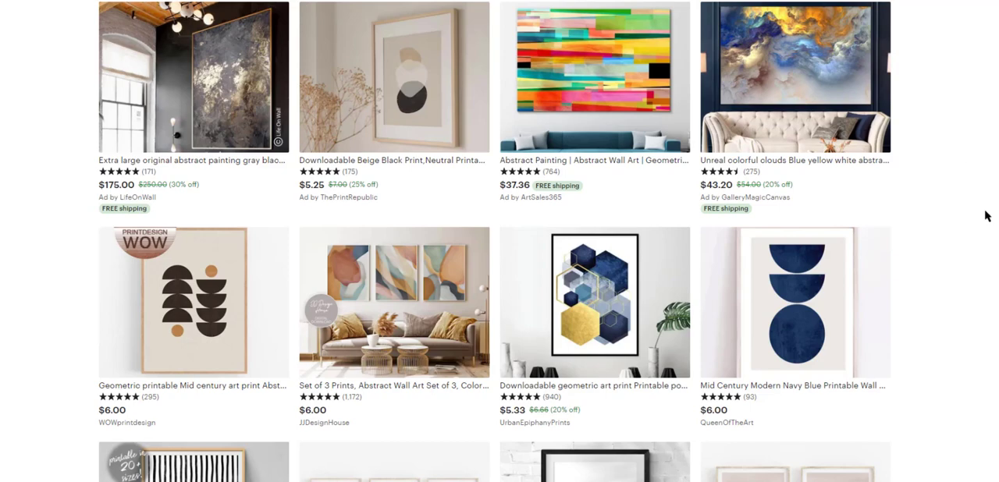
scroll(903, 205, down, 6)
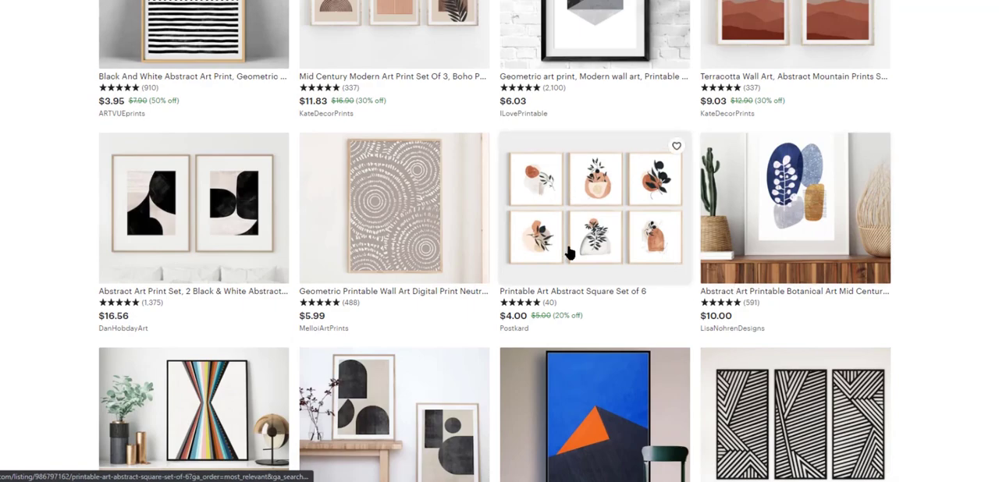
scroll(437, 384, down, 10)
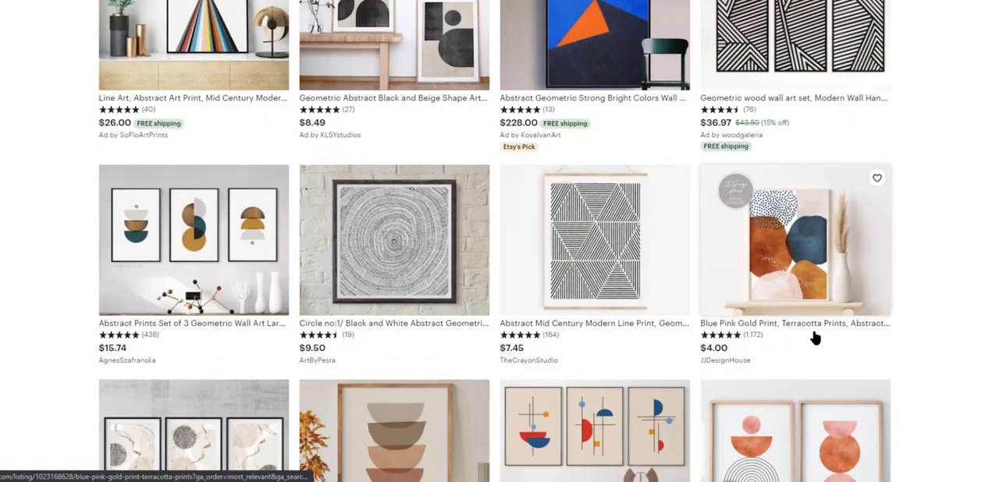
- Look through the Geometric Abstract Art Wall Art results on Redbubble for more design inspiration
scroll(656, 329, down, 1)
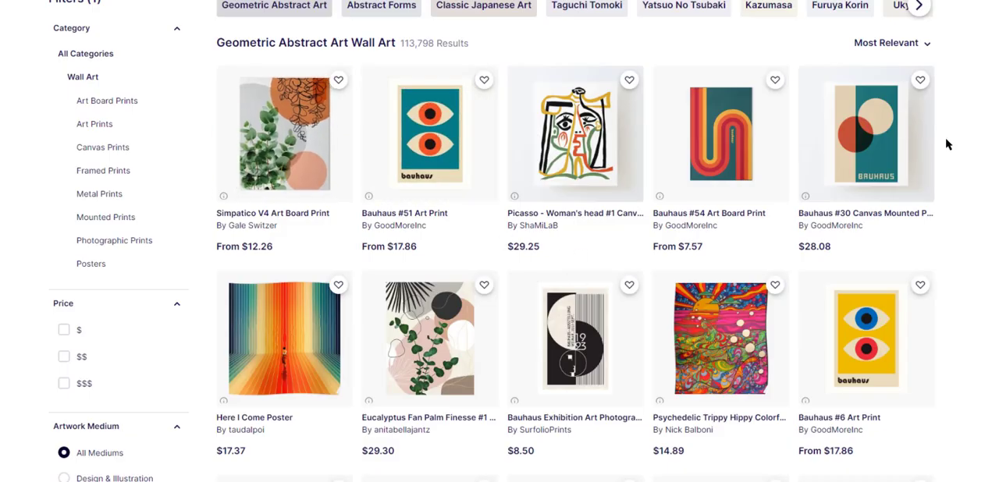
scroll(914, 313, down, 1)
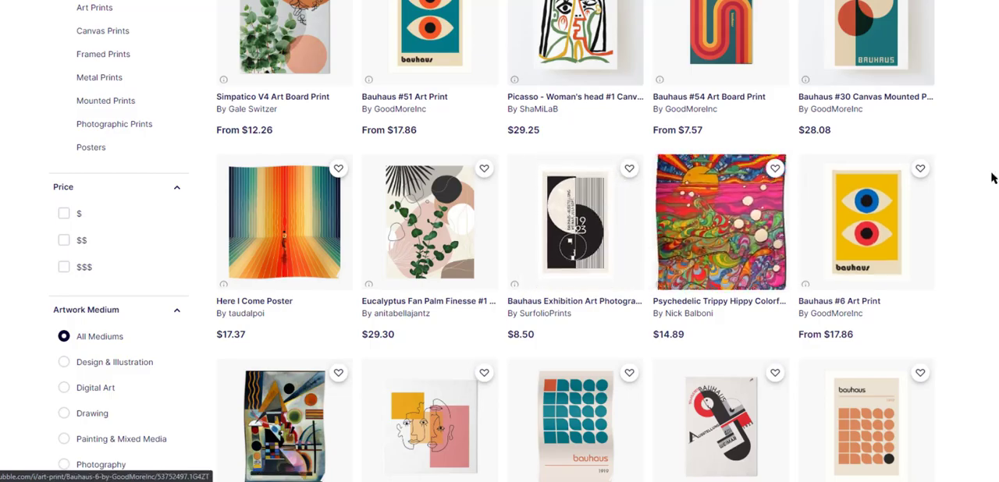
scroll(975, 265, down, 6)
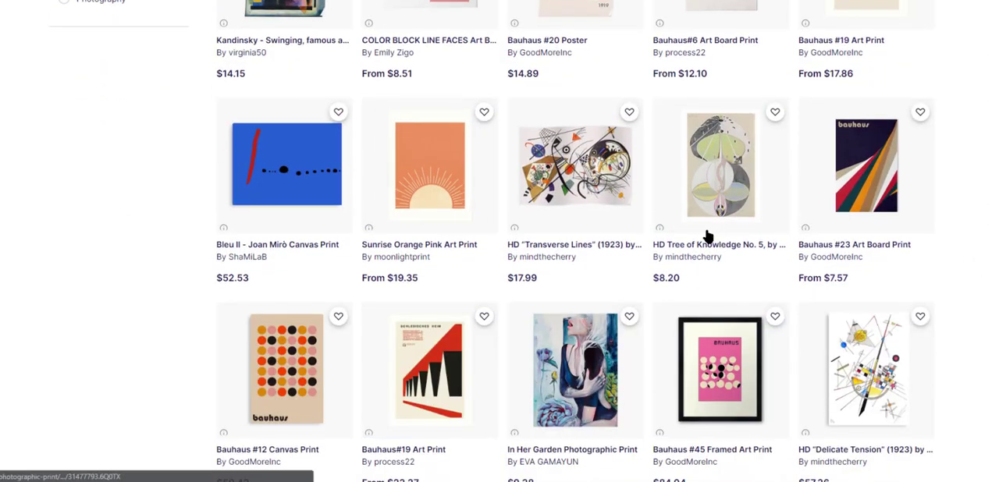
scroll(956, 289, down, 2)
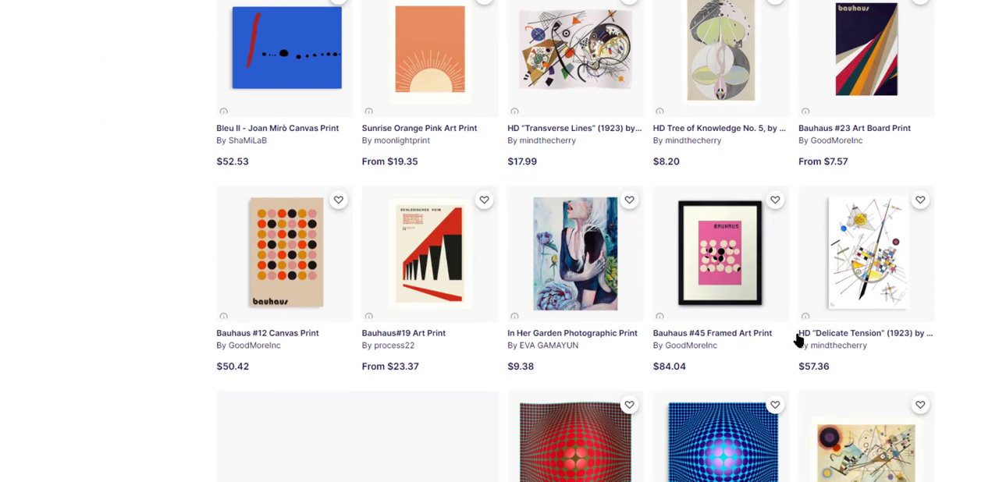
scroll(412, 145, up, 8)
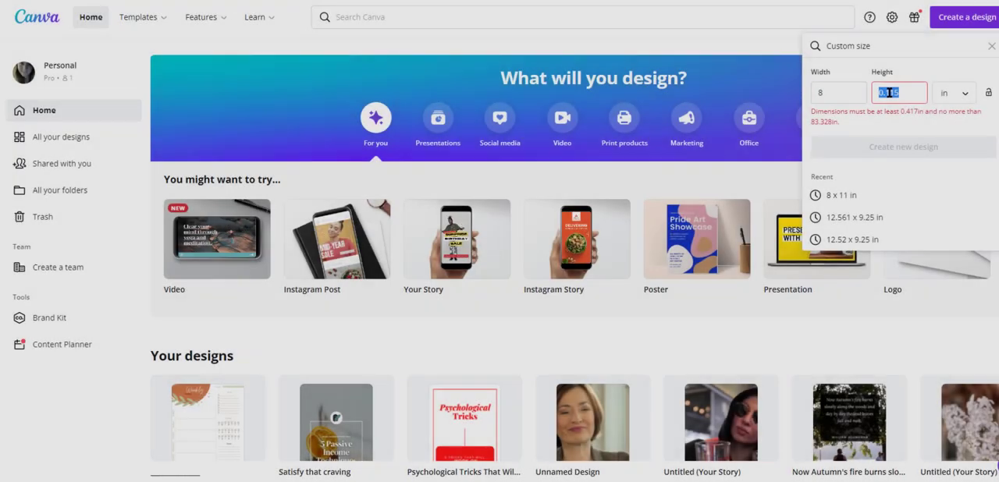
- Create a blank 8 × 11 in custom design in Canva and show its elements library
text(11)
click(897, 122)
click(17, 88)
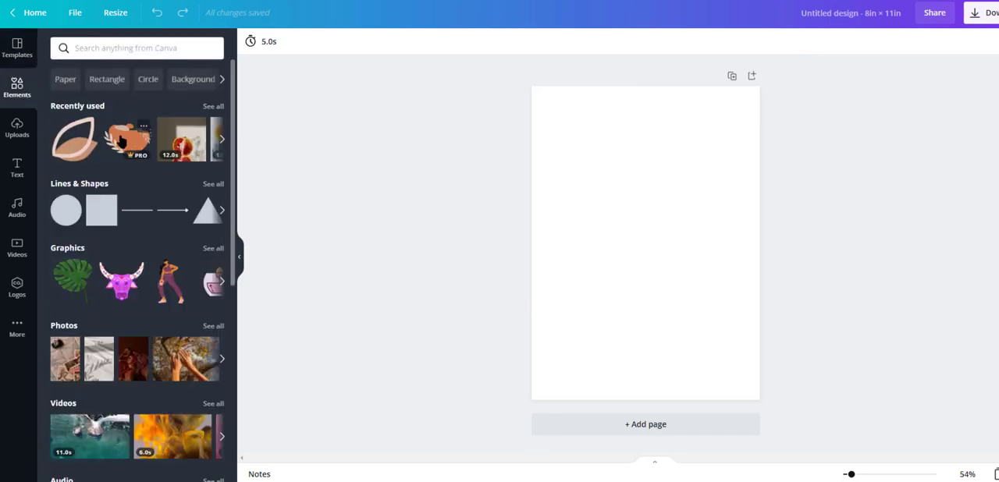
- Add a square shape, enlarge it to cover the whole page and colour it light pink
click(102, 211)
drag(575, 148, 472, 65)
drag(706, 279, 839, 413)
click(251, 41)
click(212, 224)
click(62, 99)
click(65, 131)
click(113, 139)
- Add the yellow flower with pink leaves from the recently used graphics and place it large in the page's lower right area
click(17, 88)
click(210, 105)
click(131, 74)
scroll(144, 236, down, 10)
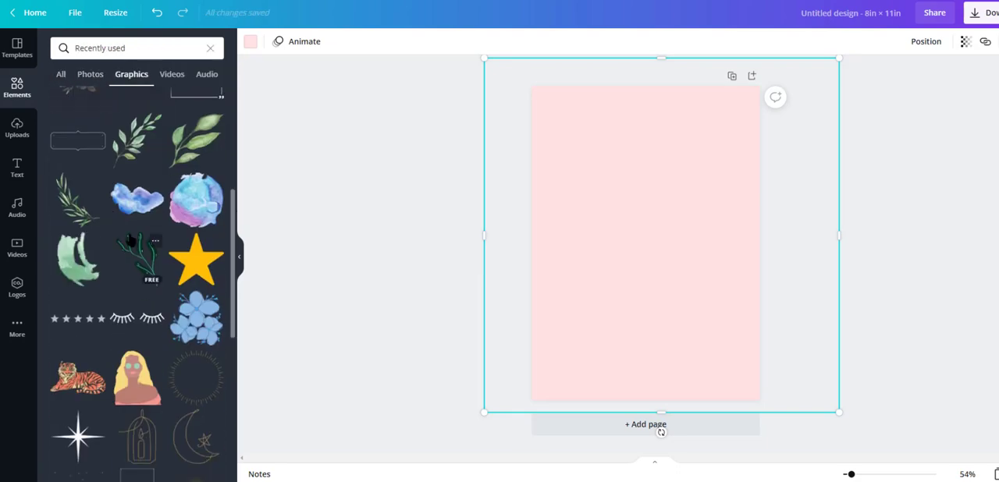
scroll(143, 236, down, 3)
drag(138, 225, 601, 162)
click(975, 253)
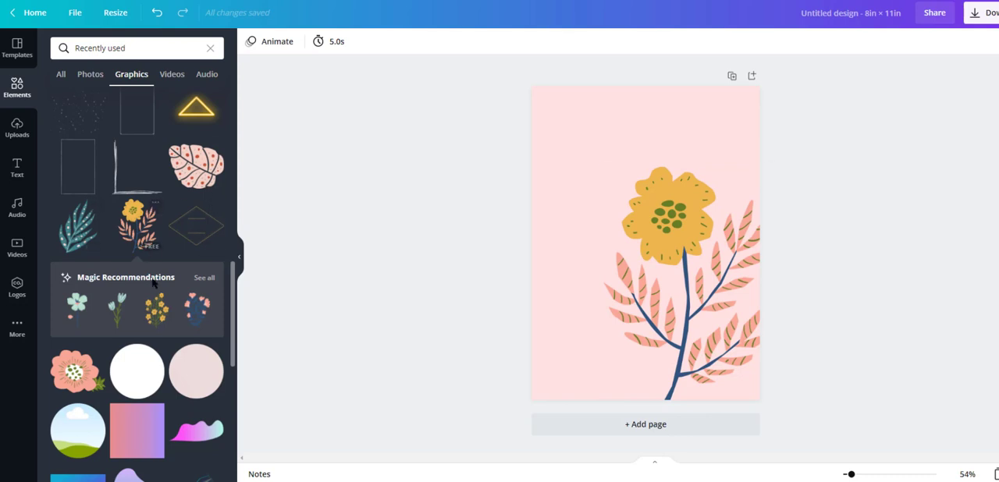
- Add the recommended branch of small yellow flowers, then size and tilt it across the page's lower left area
click(204, 277)
drag(186, 162, 516, 351)
drag(601, 377, 589, 341)
drag(535, 303, 886, 139)
drag(566, 291, 647, 307)
- Recolour the large flower's stems olive green and its centre dots and leaf stripes light pink
click(673, 218)
click(252, 45)
click(121, 100)
click(304, 43)
click(211, 100)
click(181, 100)
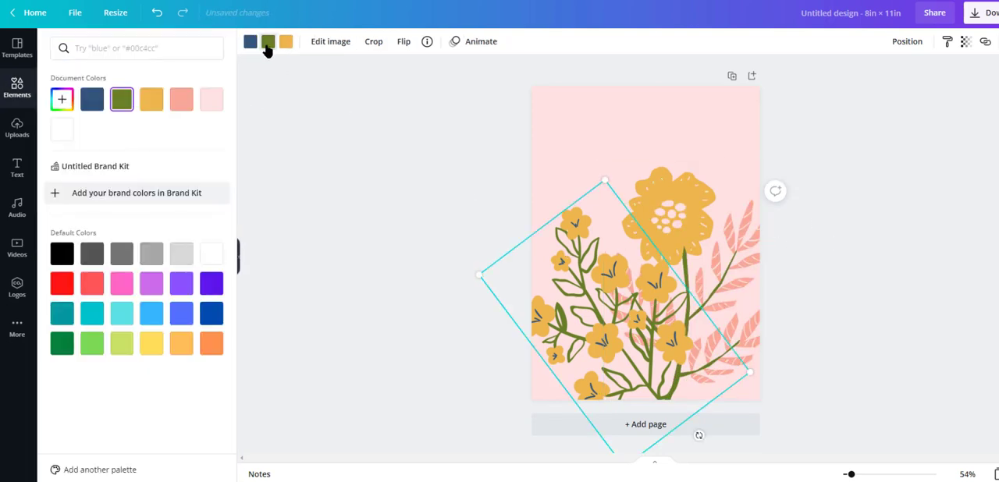
- Recolour the small flower branch's green stems light pink, shrink it and place it over the large flower's lower stem
click(268, 41)
click(210, 108)
drag(494, 277, 584, 305)
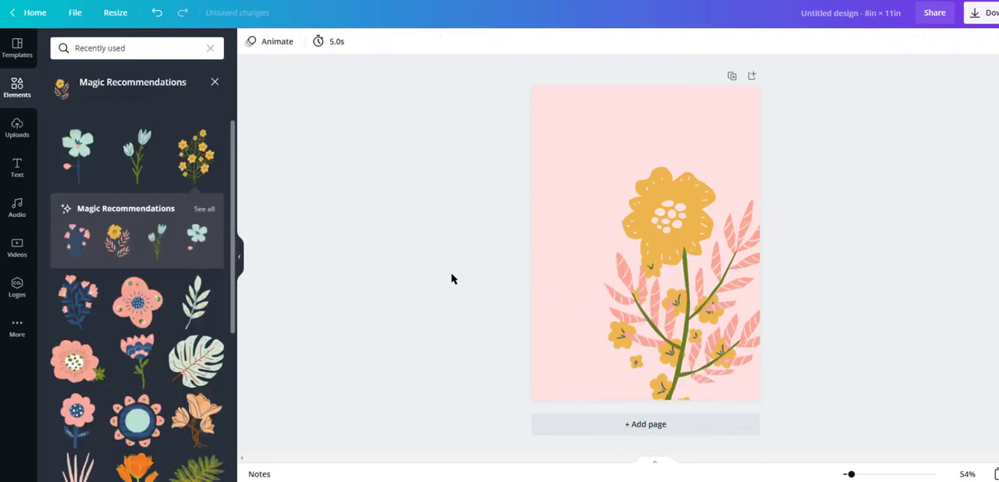
- Add the pink monstera leaf graphic, enlarge it and tilt it across the page's upper left corner
scroll(172, 365, down, 3)
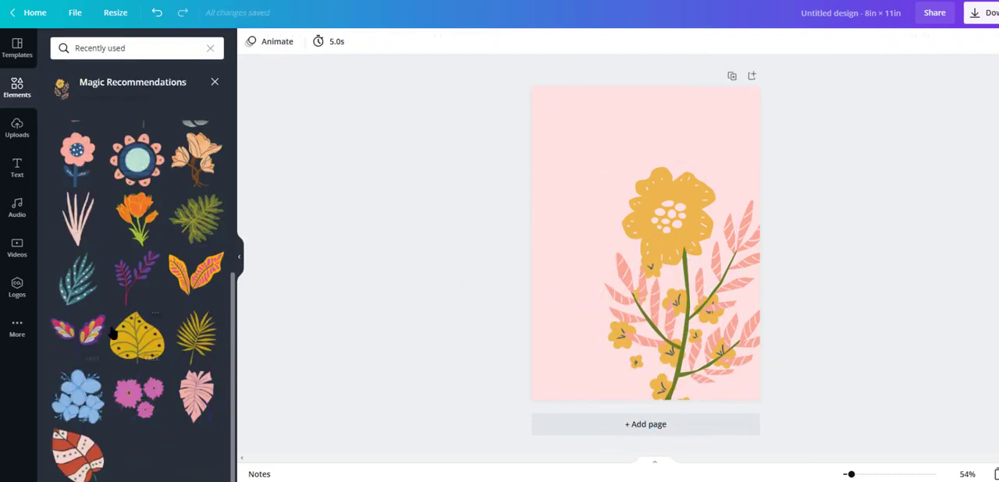
click(192, 398)
drag(631, 223, 540, 115)
drag(555, 212, 628, 32)
drag(581, 122, 591, 93)
drag(566, 178, 566, 307)
drag(547, 191, 580, 156)
- Recolour the monstera leaf's outlines and veins light pink, send it backward and rotate it further clockwise
click(252, 44)
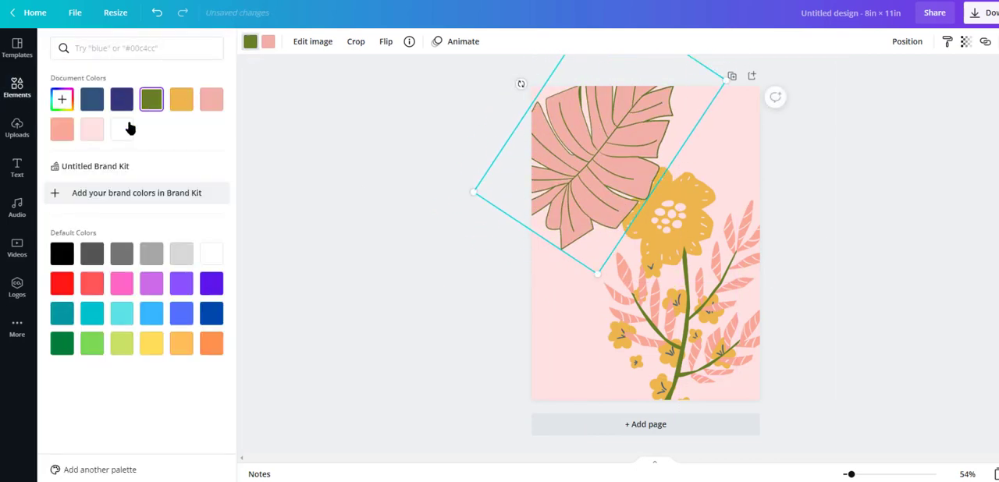
click(905, 43)
click(880, 74)
drag(521, 85, 553, 57)
click(871, 202)
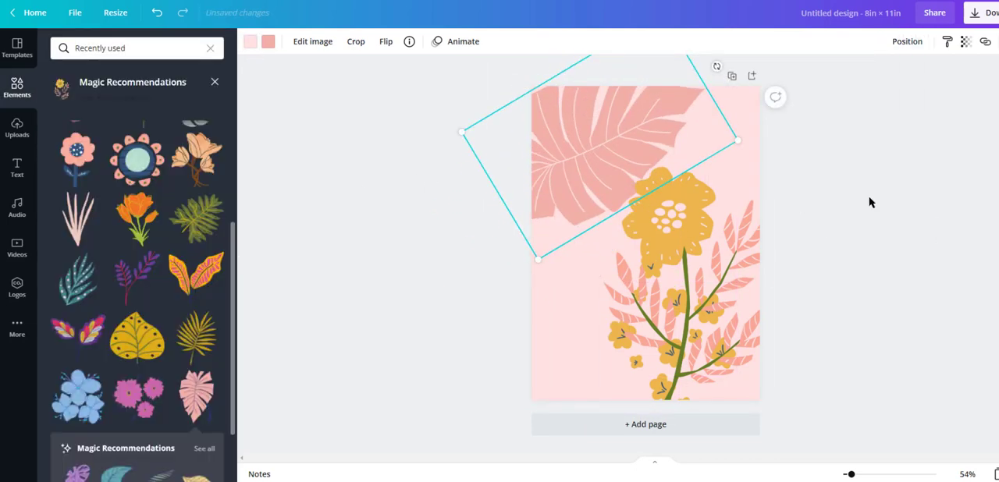
- Search the graphics for "round", add the brush-stroke ring and enlarge it around the middle of the page
text(round)
key(Return)
scroll(134, 291, down, 7)
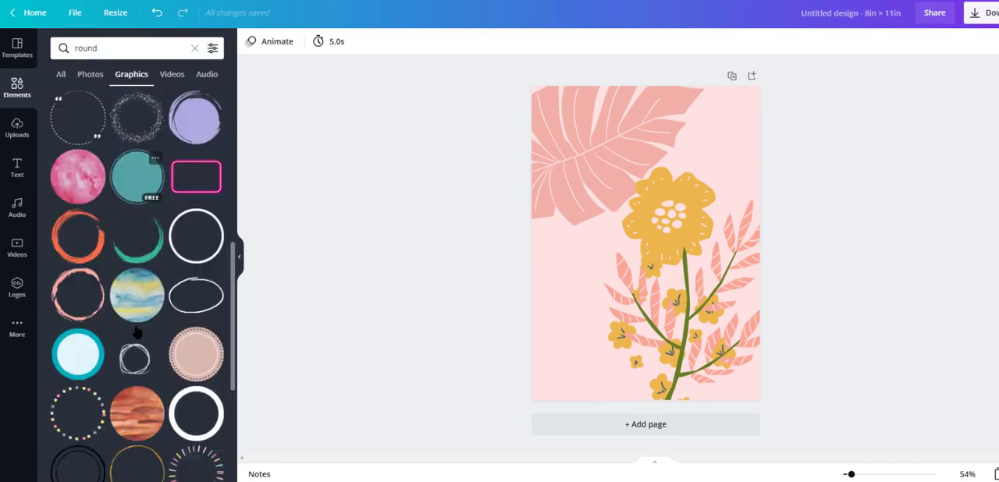
click(80, 112)
drag(601, 291, 484, 411)
drag(650, 277, 699, 225)
- Recolour the brush-stroke ring white and layer it behind the flower and monstera leaf
click(907, 41)
click(863, 79)
click(863, 80)
click(862, 79)
click(250, 43)
click(121, 132)
click(907, 42)
click(745, 75)
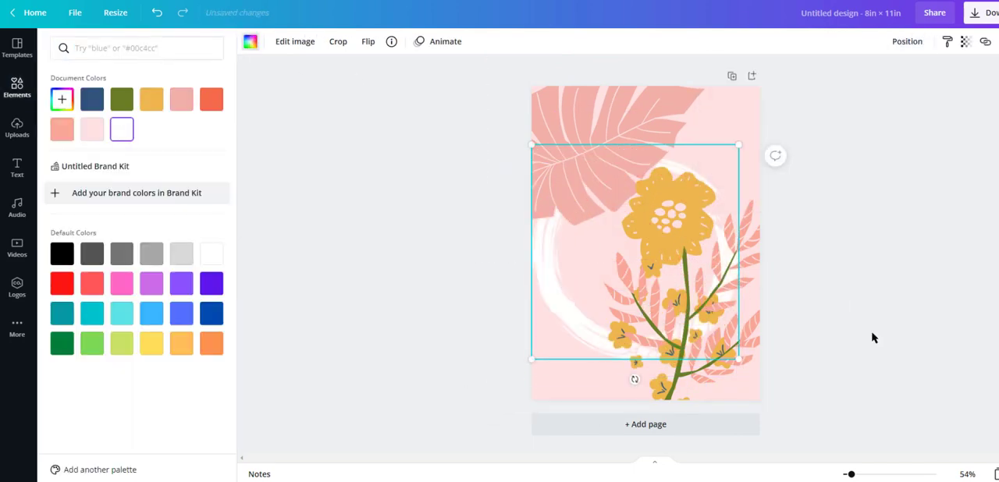
- Recolour the brush-stroke ring salmon pink, shrink it and move it into the page's upper right corner
click(841, 301)
click(152, 101)
click(63, 101)
drag(159, 130, 99, 111)
click(152, 101)
click(62, 99)
drag(135, 160, 86, 149)
click(211, 99)
click(64, 130)
drag(532, 145, 611, 234)
drag(605, 301, 743, 106)
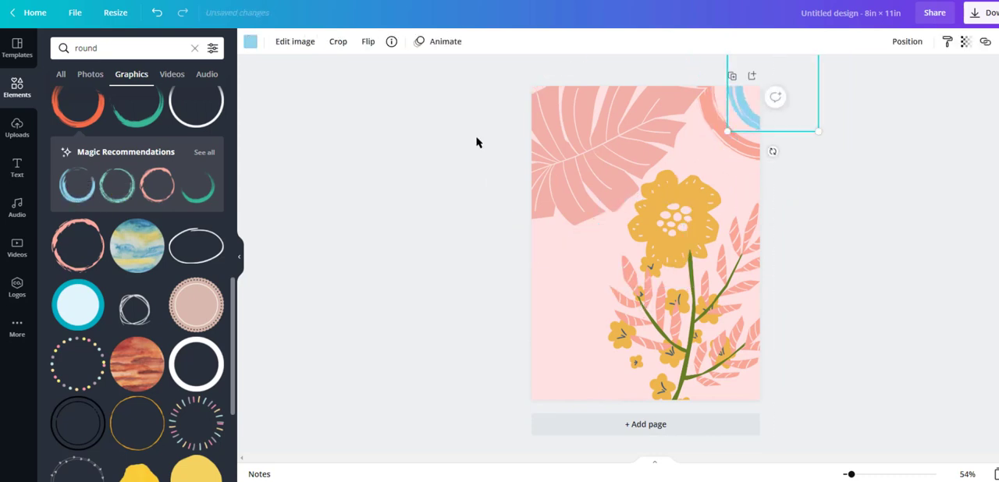
- Recolour the small blue brush ring inside the corner ring off-white
click(251, 42)
click(92, 129)
click(64, 100)
- Recolour the large flower's centre dots and the monstera leaf's veins off-white
click(661, 263)
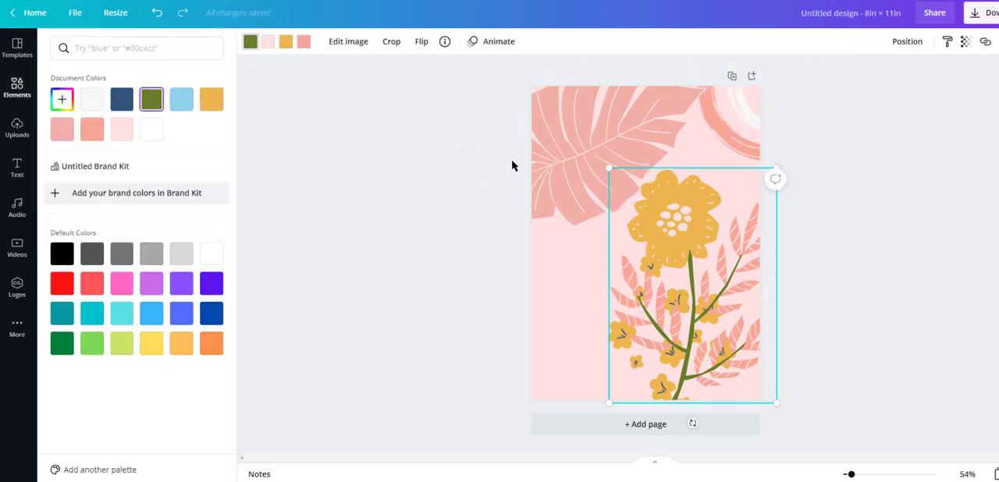
click(91, 100)
click(658, 398)
click(250, 41)
click(64, 131)
click(390, 187)
- Place a slightly offset copy of the monstera leaf behind the original, colour it salmon pink and reduce its opacity
drag(629, 138, 633, 144)
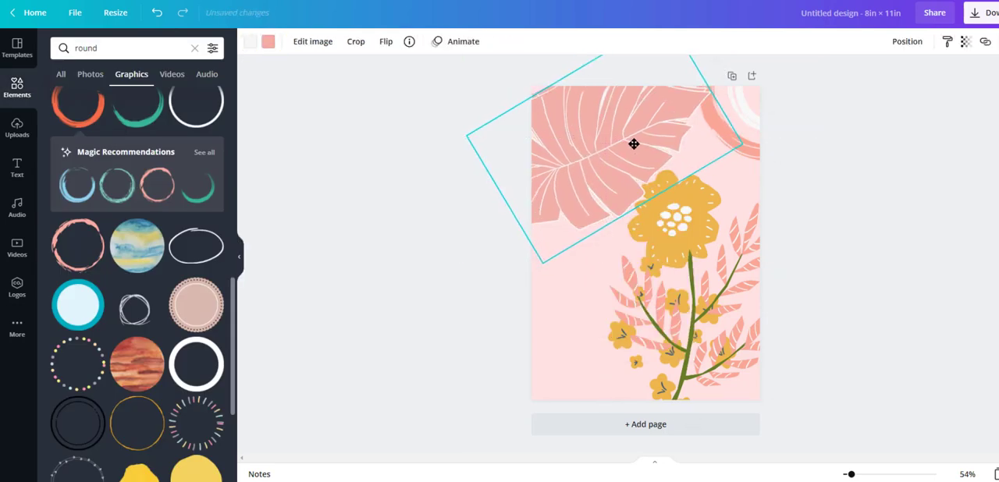
click(908, 42)
click(268, 41)
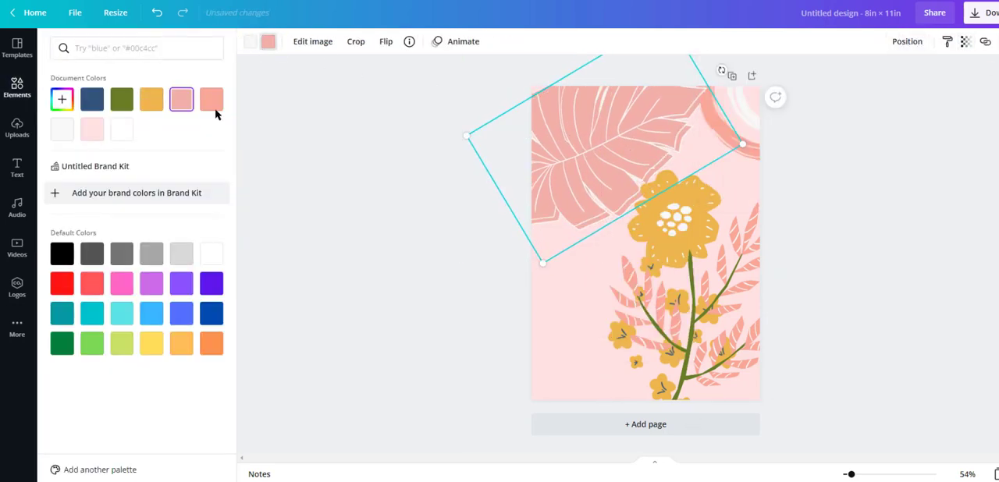
click(965, 42)
drag(928, 76, 921, 78)
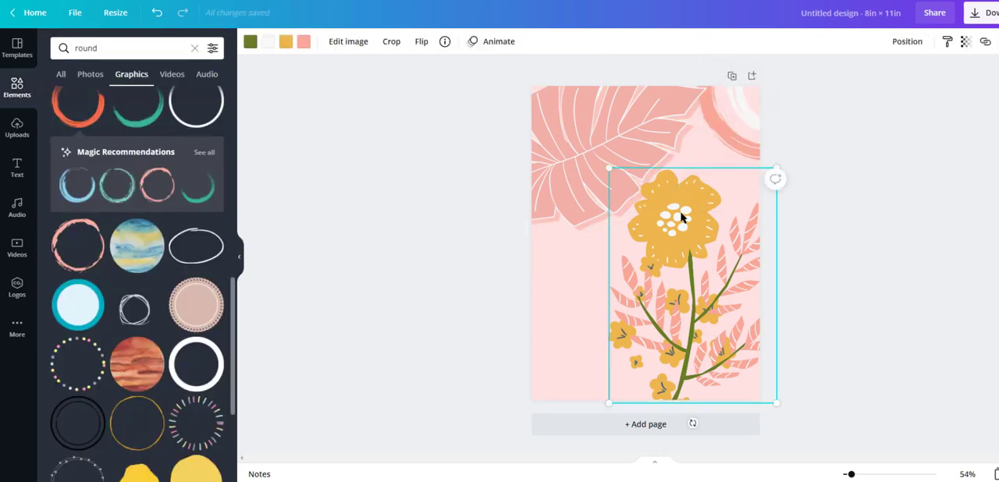
- Duplicate the large flower, recolour every part of the copy salmon pink and send it behind the original
key(ctrl+d)
click(303, 41)
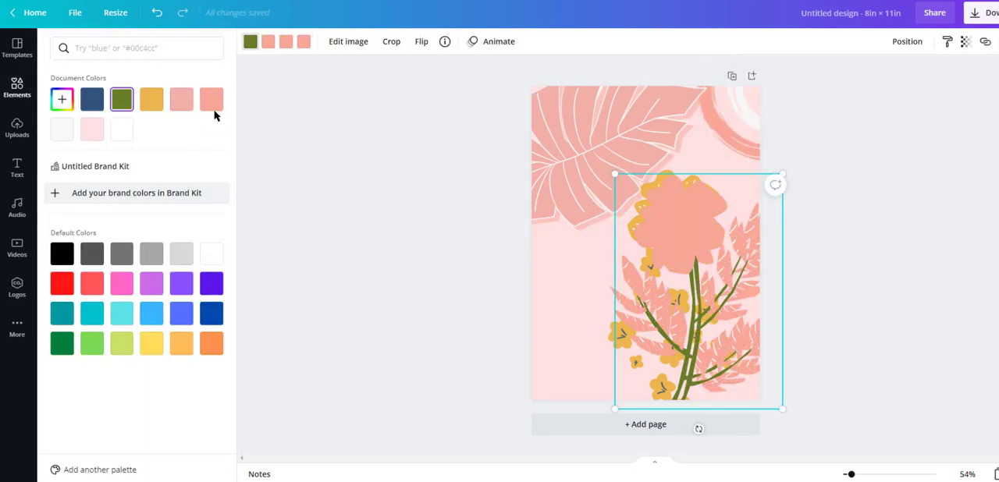
click(892, 42)
click(854, 76)
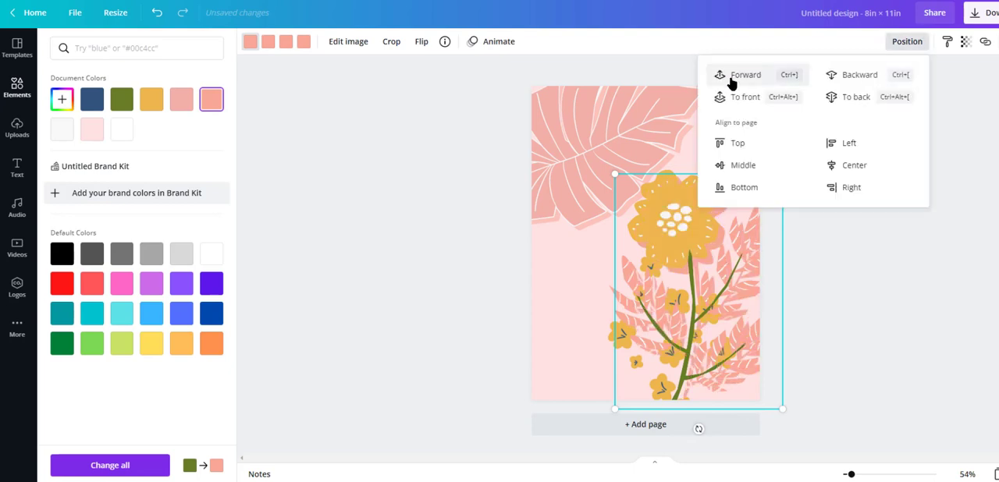
- Reduce the opacity of the large flower's salmon copy and fine-tune the small offset between copy and original
click(965, 42)
drag(747, 292, 752, 294)
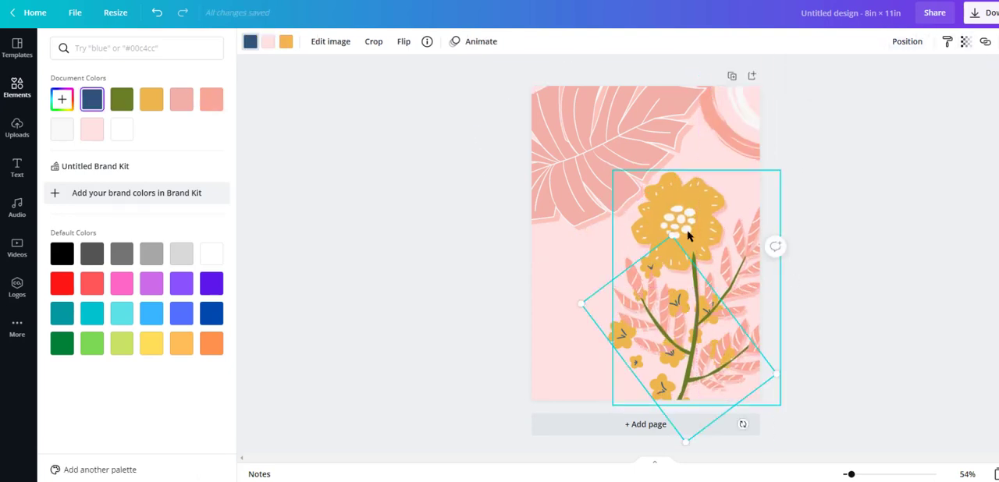
drag(673, 237, 675, 311)
drag(702, 363, 705, 364)
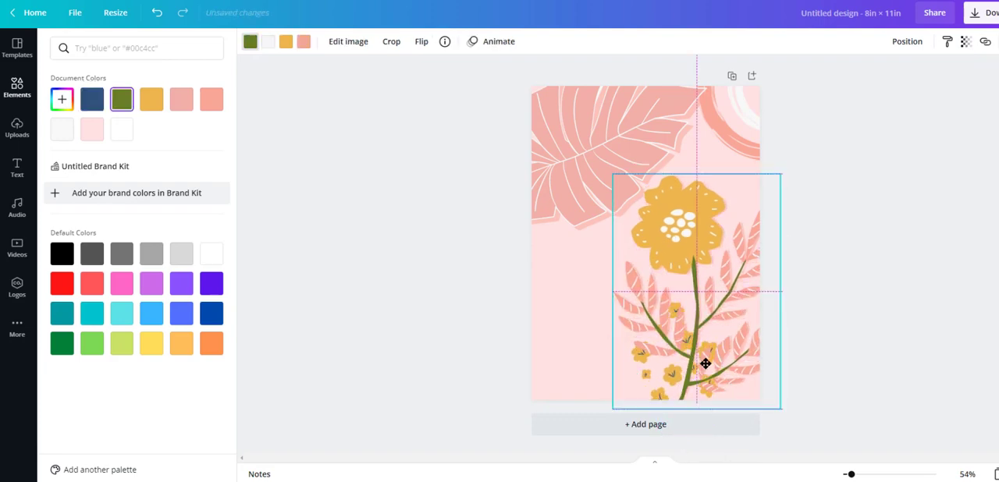
- Send the small yellow blossoms backward behind the large flower's leaves and reduce their opacity
scroll(703, 364, up, 5)
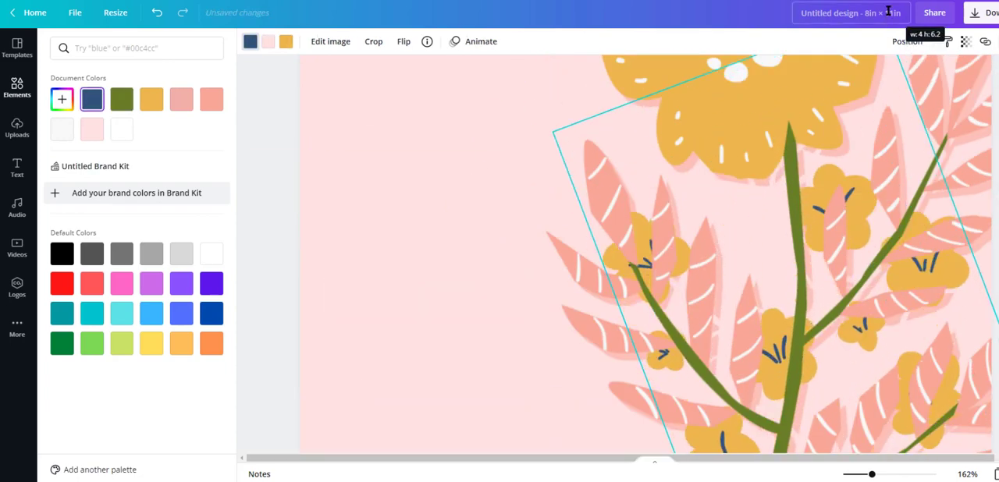
click(907, 41)
click(870, 75)
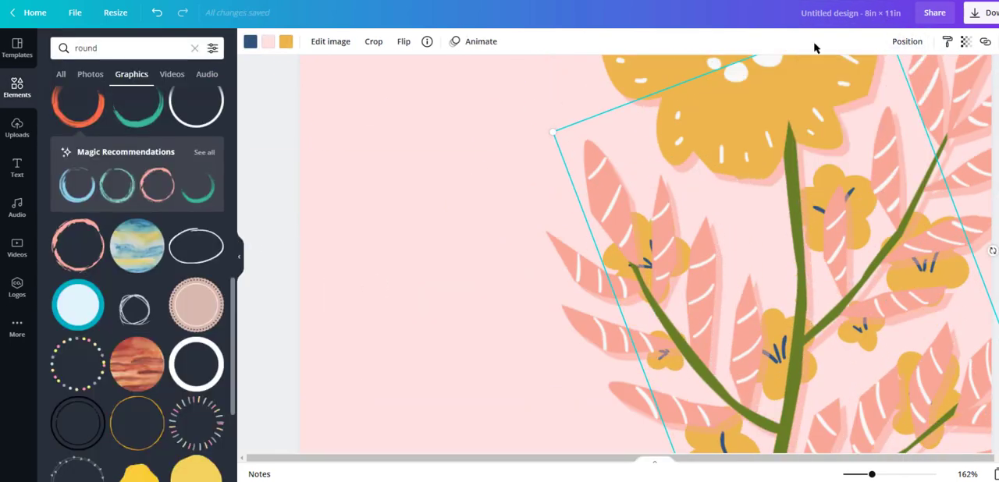
click(966, 41)
drag(922, 75, 910, 76)
click(965, 250)
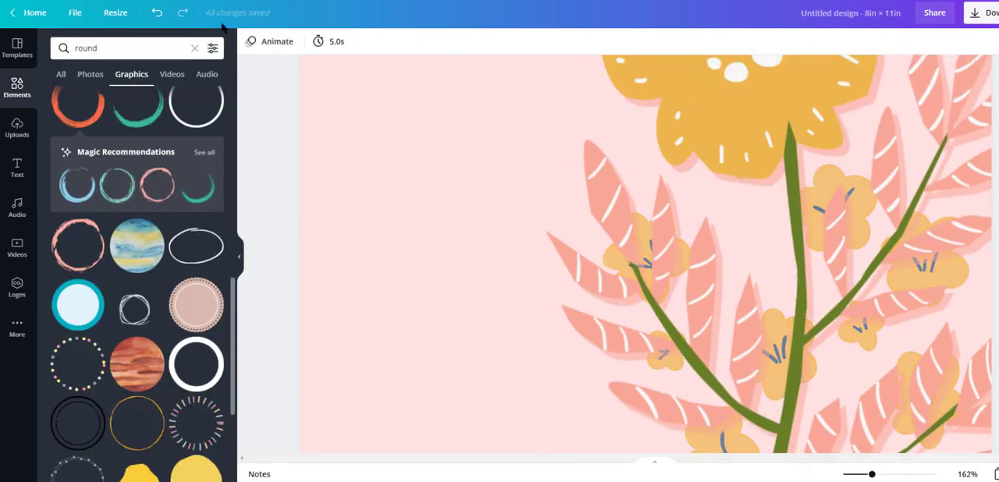
- Try a second cluster of the faded yellow blossoms, rotated and resized around the large flower's stem
click(157, 12)
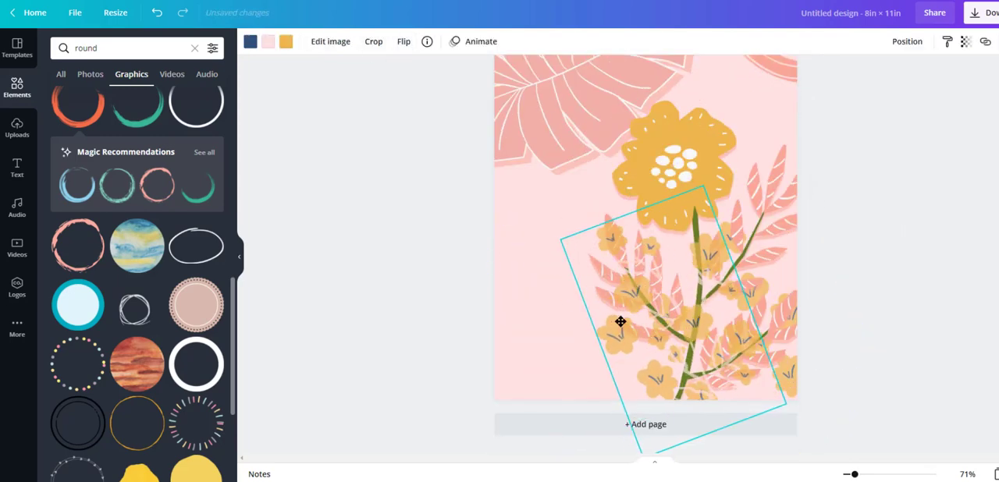
click(906, 42)
mouse_move(667, 441)
mouse_down()
mouse_move(648, 438)
mouse_move(657, 438)
mouse_up()
drag(692, 183, 662, 319)
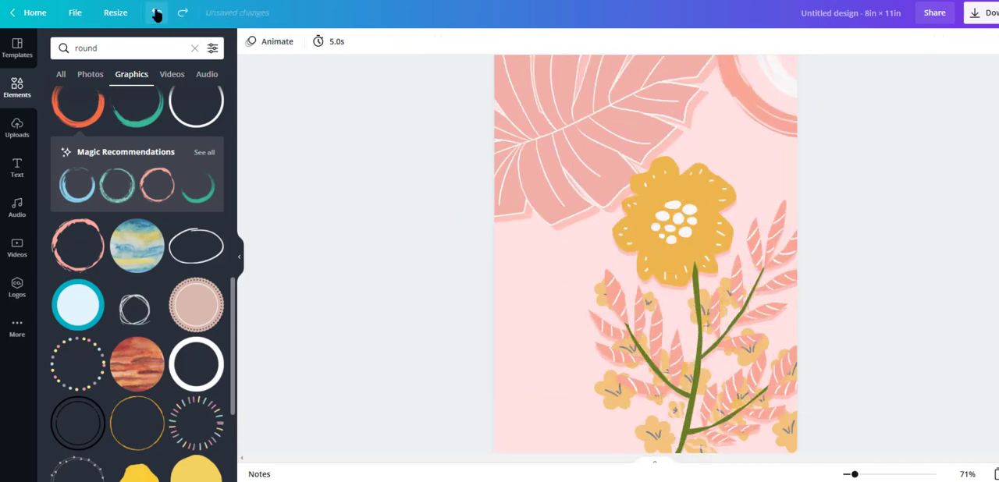
- Delete the small yellow blossoms from the first print
click(156, 12)
click(535, 347)
key(Delete)
- Search the graphics for "flower" and place the cluster of three small orange blossoms in the print's lower-left corner
click(134, 55)
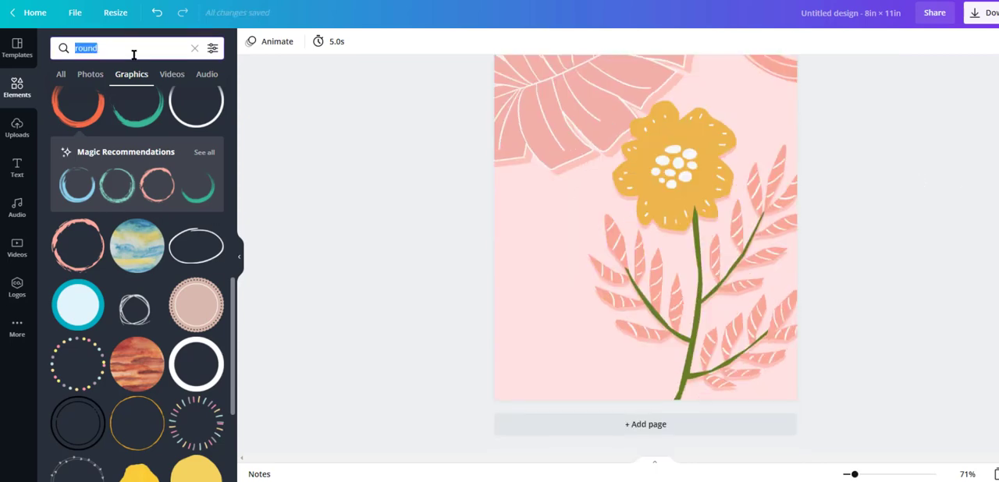
text(flower)
key(Return)
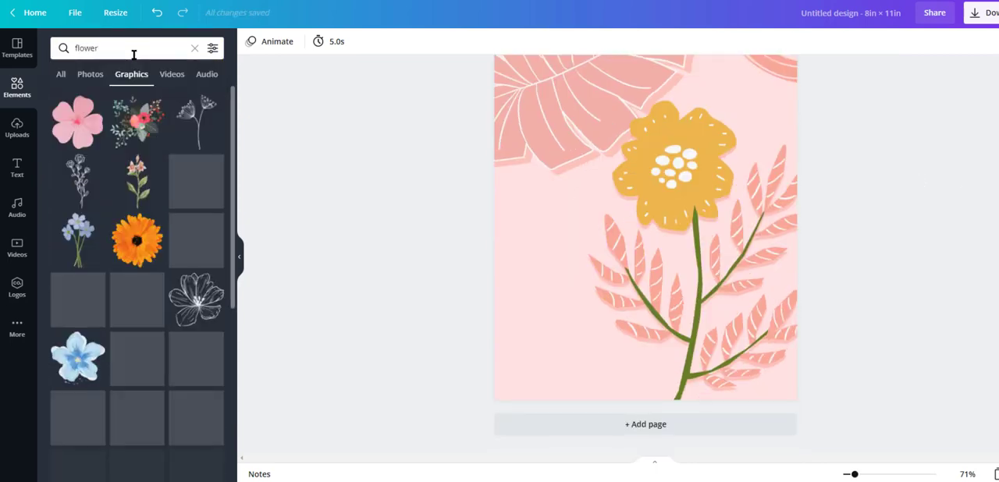
scroll(165, 271, down, 5)
scroll(165, 270, down, 8)
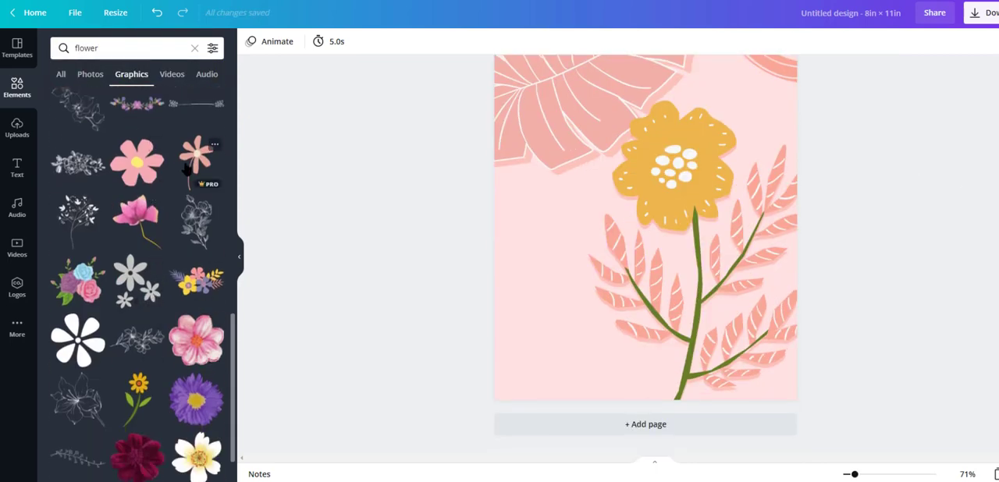
drag(136, 221, 508, 377)
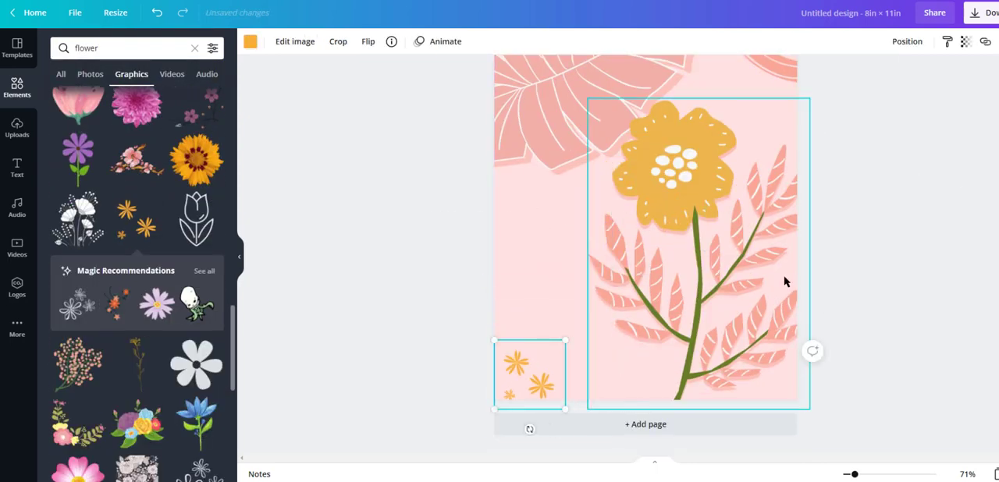
- Recolour the small blossom cluster in the lower-left corner off-white
click(251, 42)
click(181, 100)
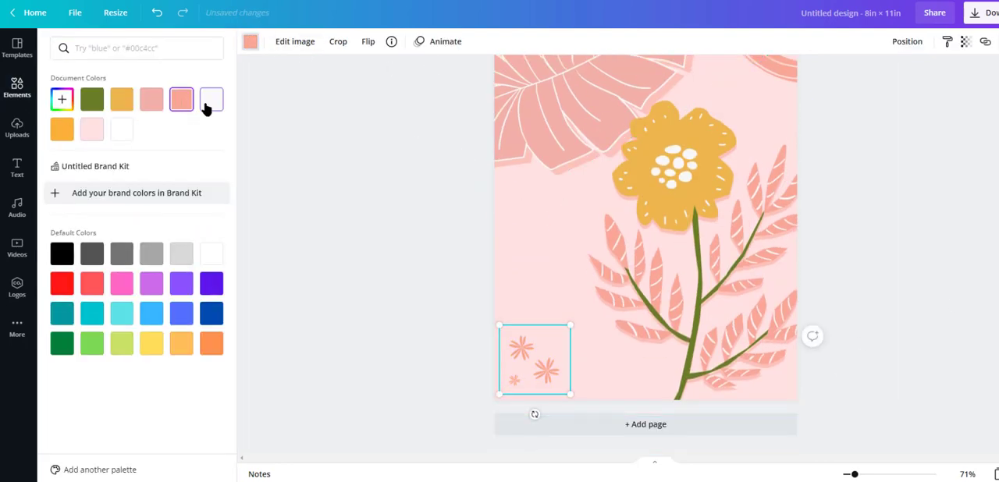
click(446, 342)
click(535, 360)
- Place a slightly offset copy of the off-white blossom cluster, colour it pink and send it backward
click(907, 474)
drag(587, 459, 438, 459)
drag(474, 343, 437, 310)
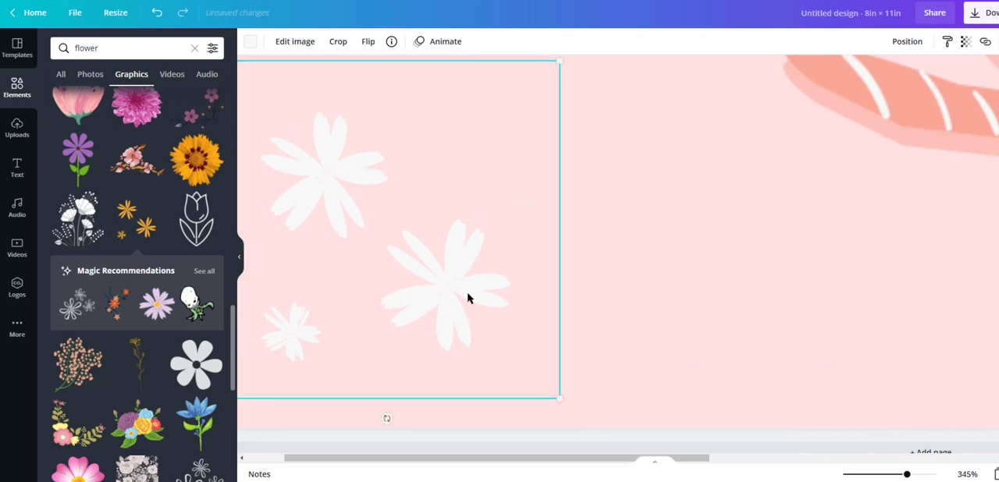
click(250, 43)
click(155, 101)
click(912, 43)
click(864, 76)
- Reduce the opacity of the blossom cluster's pink copy and arrange it behind the off-white blossoms
click(505, 332)
click(470, 310)
click(907, 42)
click(865, 75)
click(527, 241)
click(967, 42)
click(899, 76)
click(908, 43)
click(865, 75)
drag(907, 474, 856, 475)
click(960, 306)
scroll(960, 306, up, 2)
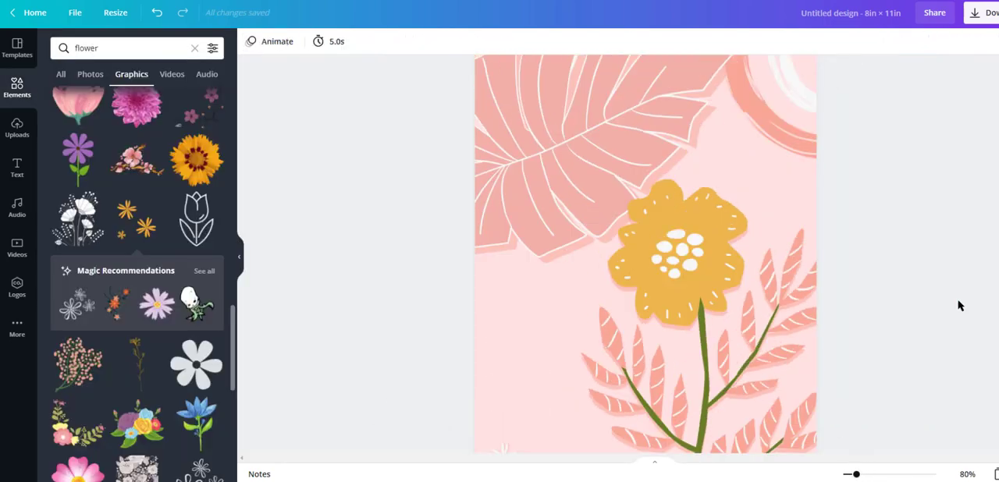
- Add a second blank page to the design
scroll(960, 306, down, 2)
click(691, 429)
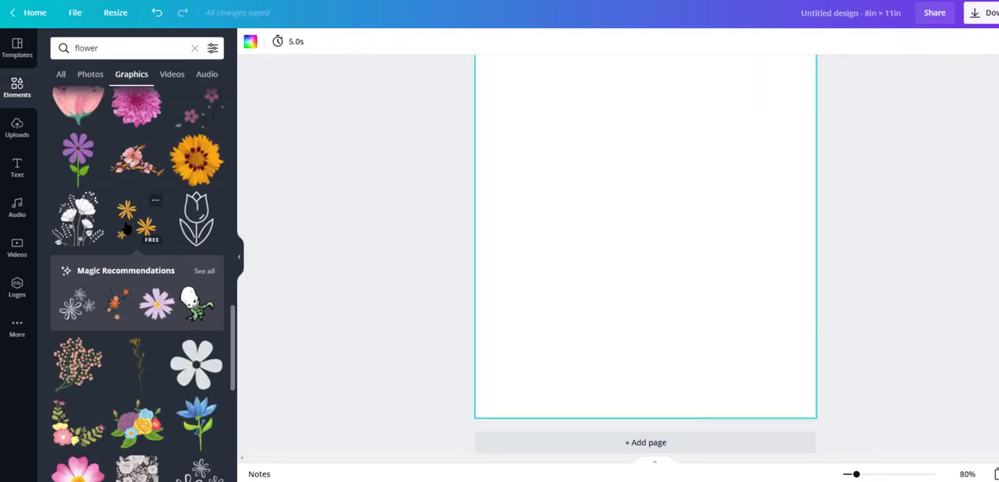
- Place the pink blossom branch graphic on the second page, enlarge it to fill most of the page and tilt it
scroll(137, 273, down, 3)
click(78, 246)
drag(577, 261, 495, 352)
drag(604, 372, 639, 410)
drag(693, 91, 751, 8)
drag(696, 219, 660, 292)
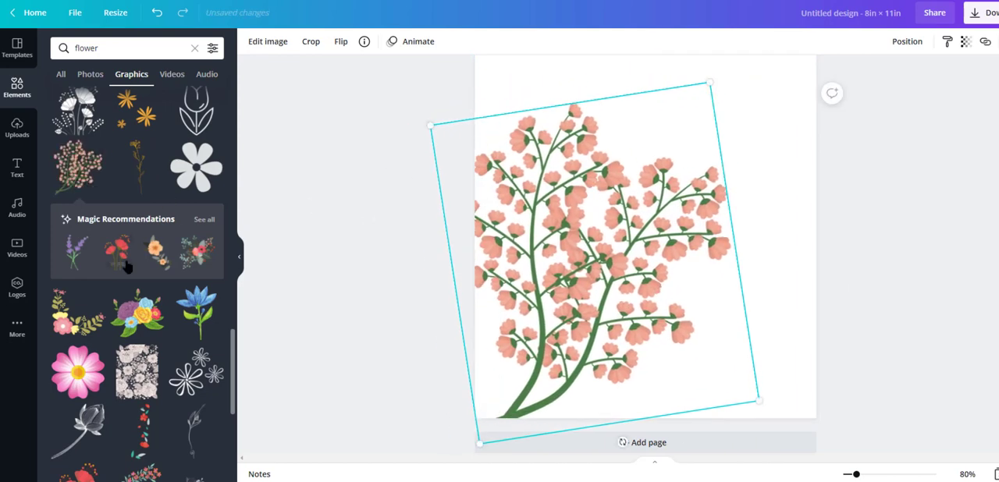
scroll(86, 187, down, 4)
drag(572, 259, 597, 254)
click(393, 256)
- Copy the first page's pale pink background onto the second page and send it backward
scroll(394, 256, up, 7)
click(518, 295)
scroll(572, 248, down, 6)
key(ctrl+v)
click(907, 42)
click(854, 76)
click(953, 211)
- Replace the pink blossom branch with the tied wildflower bouquet graphic, enlarged to span the second page's width
click(609, 241)
key(Delete)
scroll(149, 292, down, 4)
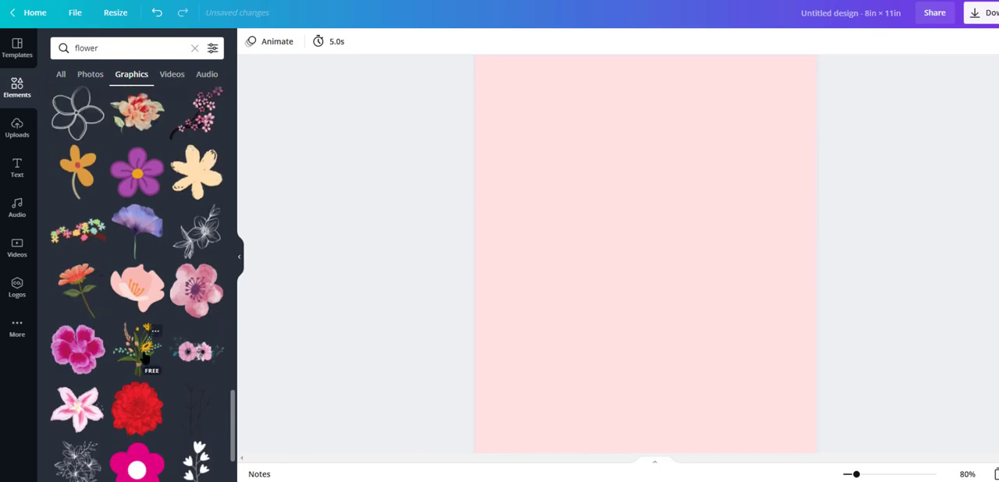
click(145, 358)
drag(575, 315, 459, 468)
drag(715, 157, 793, 68)
drag(666, 206, 693, 180)
click(376, 309)
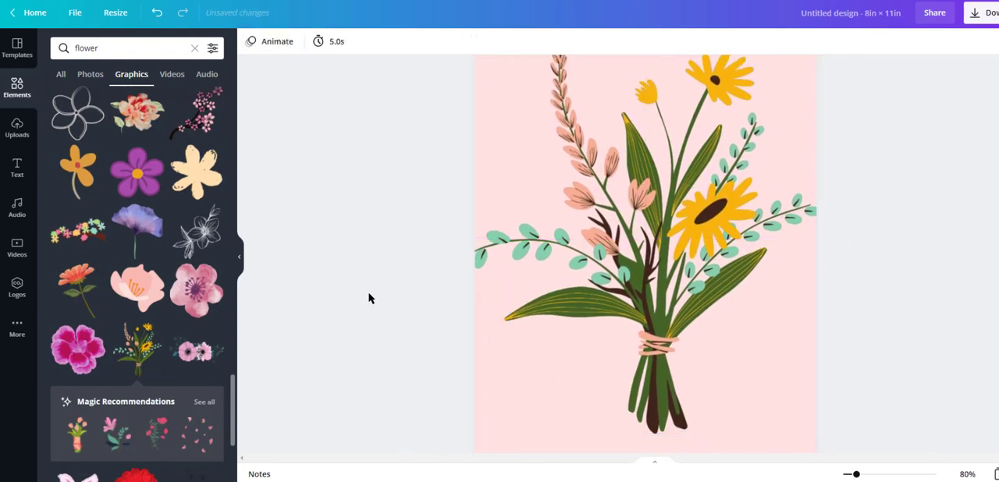
- Recolour the bouquet's teal leaves and pink blossoms off-white and its dark brown parts salmon pink
click(609, 241)
click(286, 41)
click(210, 132)
click(64, 133)
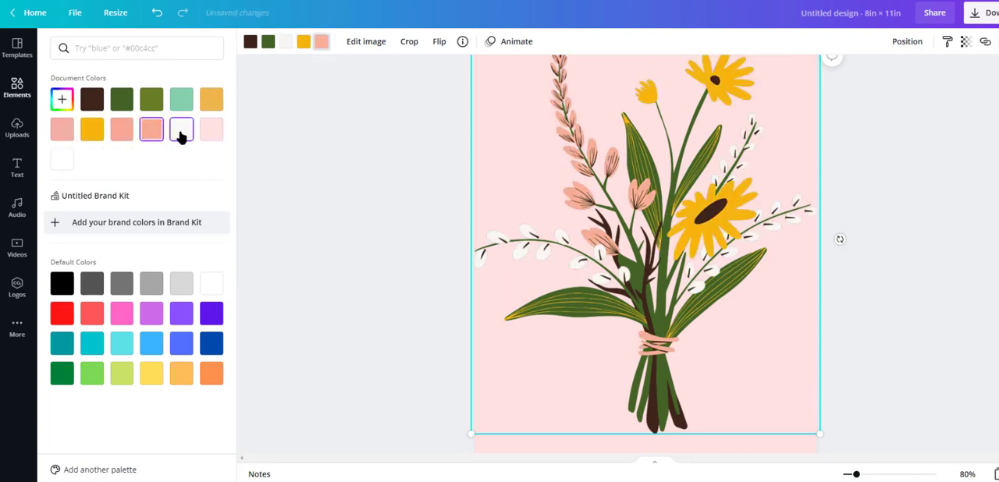
click(250, 42)
click(211, 130)
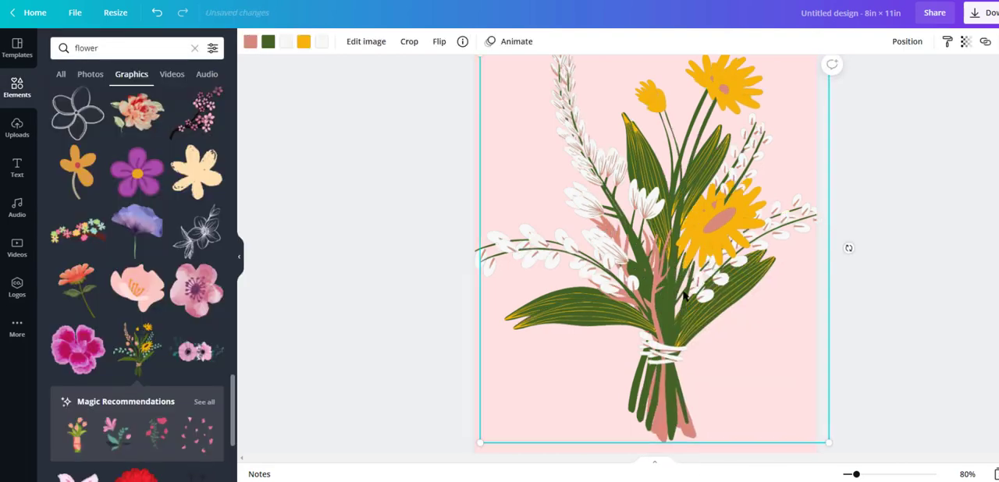
- Send an offset copy of the bouquet behind the original and recolour its parts dusty pink
click(907, 42)
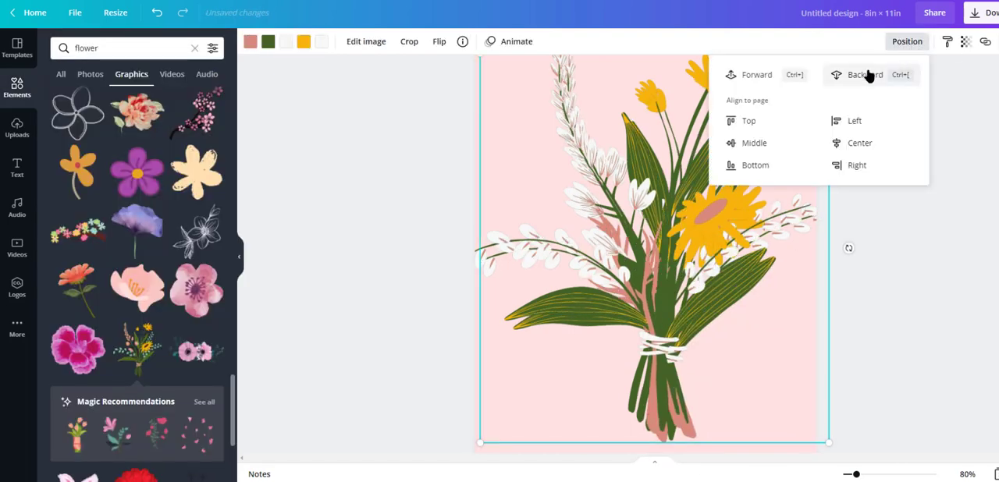
click(868, 75)
click(250, 41)
click(268, 41)
click(151, 100)
click(286, 42)
click(151, 99)
click(303, 41)
click(151, 100)
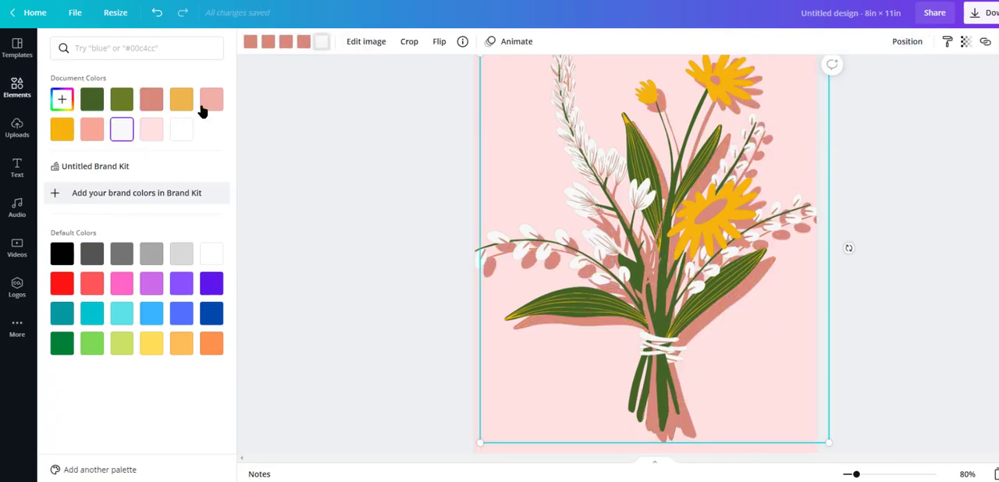
- Recolour the bouquet's back copy light pink, reduce its opacity and nudge it into a subtle shadow offset
click(211, 99)
click(268, 42)
click(212, 99)
click(250, 42)
click(211, 99)
click(906, 42)
click(966, 42)
drag(927, 76, 903, 77)
click(775, 299)
drag(776, 300, 780, 306)
- Recolour the bouquet's dusty pink stems and flower centres dark green
click(929, 260)
scroll(918, 236, up, 3)
scroll(917, 237, down, 3)
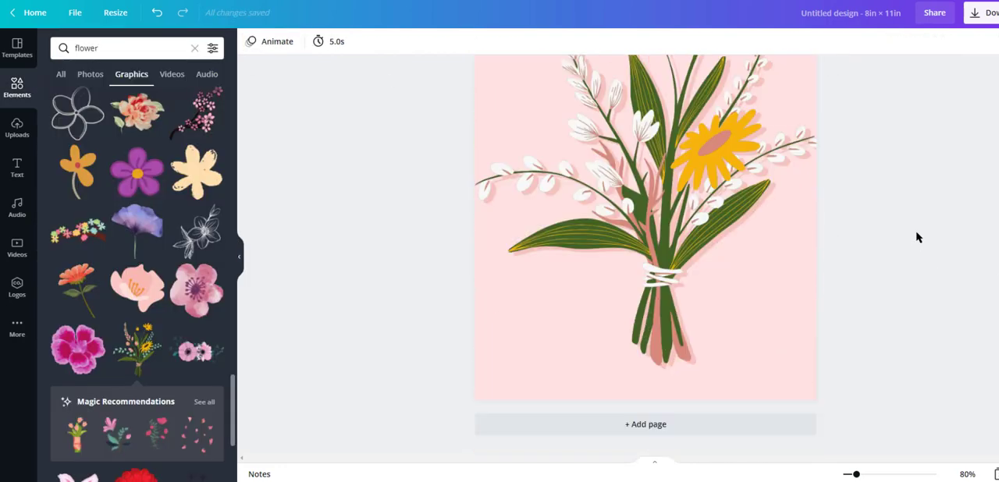
click(251, 41)
click(924, 299)
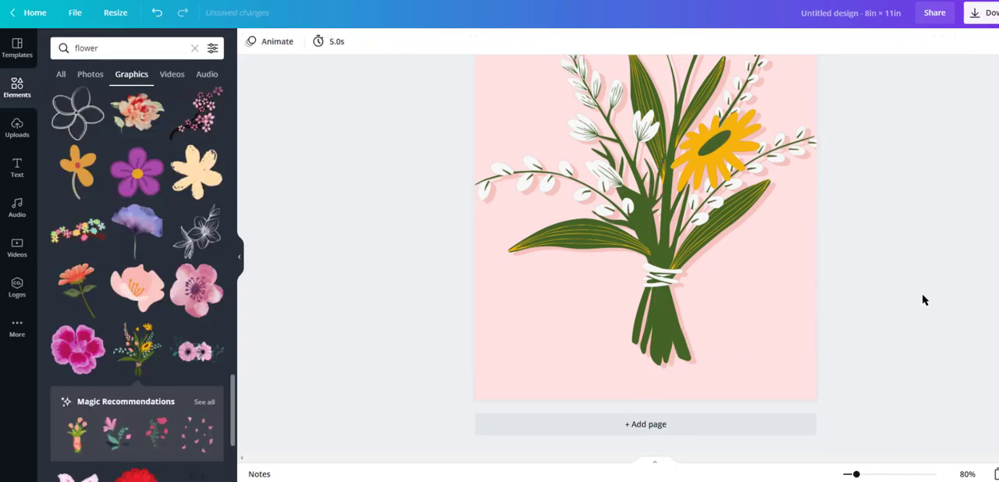
- Add a third page, search the graphics for "sun" and insert the sun made of yellow and orange petals
click(656, 430)
triple_click(154, 47)
text(sun)
key(Return)
scroll(125, 291, down, 5)
scroll(124, 291, down, 10)
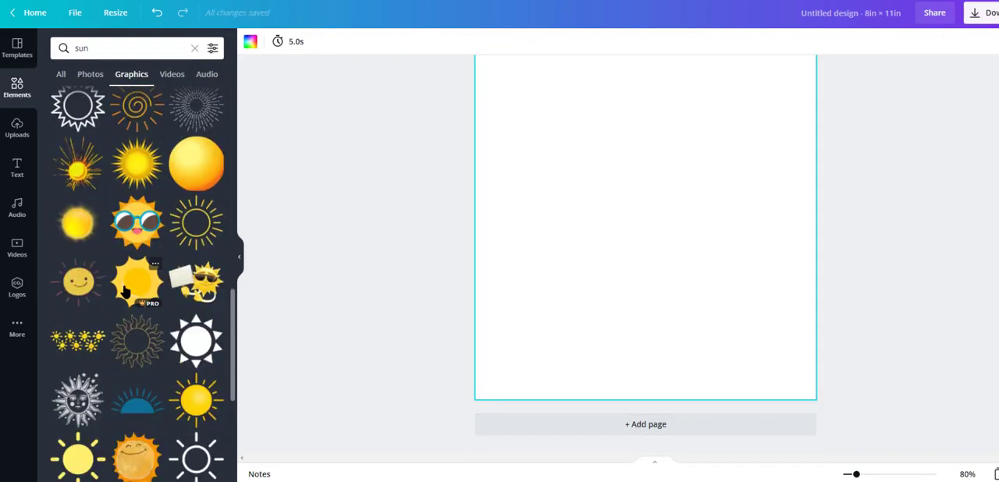
click(188, 190)
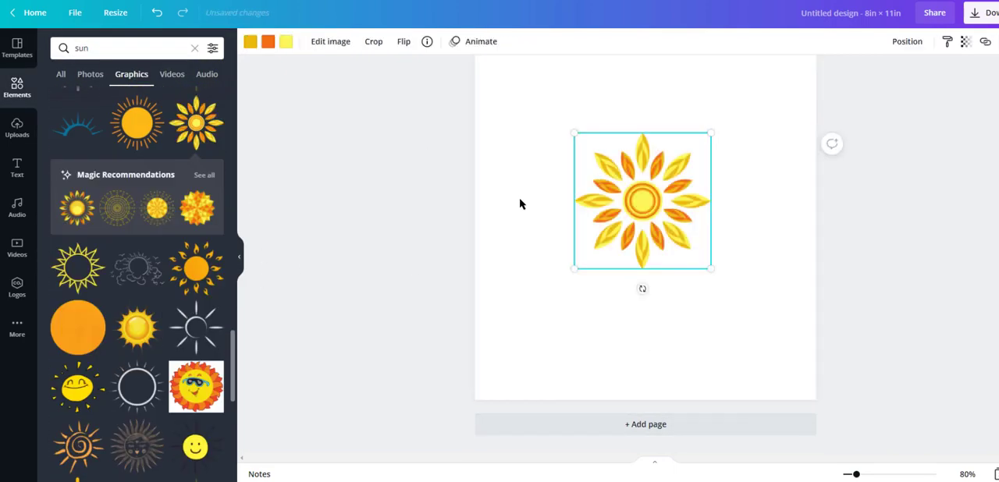
- Enlarge the petal sun to nearly the page's width and centre it on the third page
drag(578, 134, 503, 61)
drag(710, 265, 814, 359)
drag(747, 308, 740, 266)
click(925, 383)
- Copy the pale pink background onto the third page and send it behind the sun
scroll(926, 383, up, 6)
click(512, 335)
scroll(631, 283, down, 4)
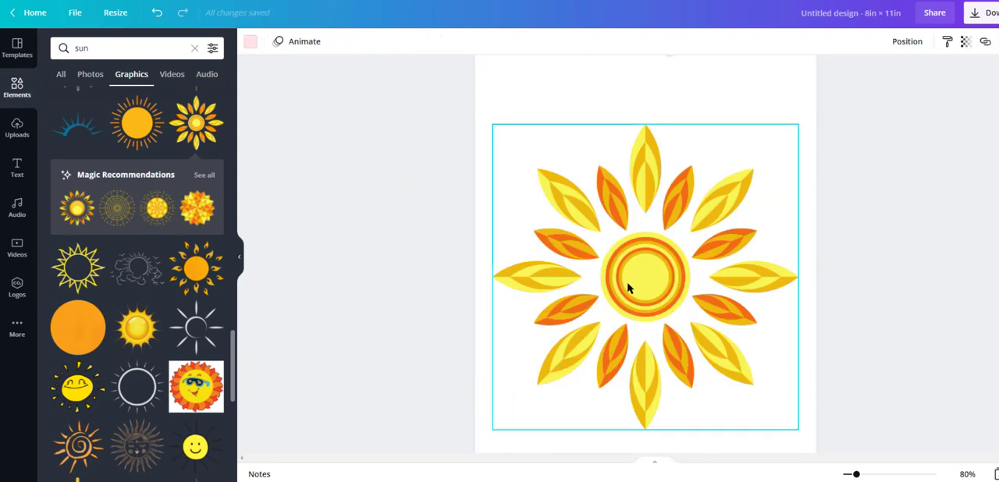
key(ctrl+v)
click(906, 43)
click(867, 83)
- Recolour the sun's yellow and orange parts off-white, pink and pale pink
click(646, 277)
click(269, 41)
click(121, 130)
click(152, 130)
click(212, 131)
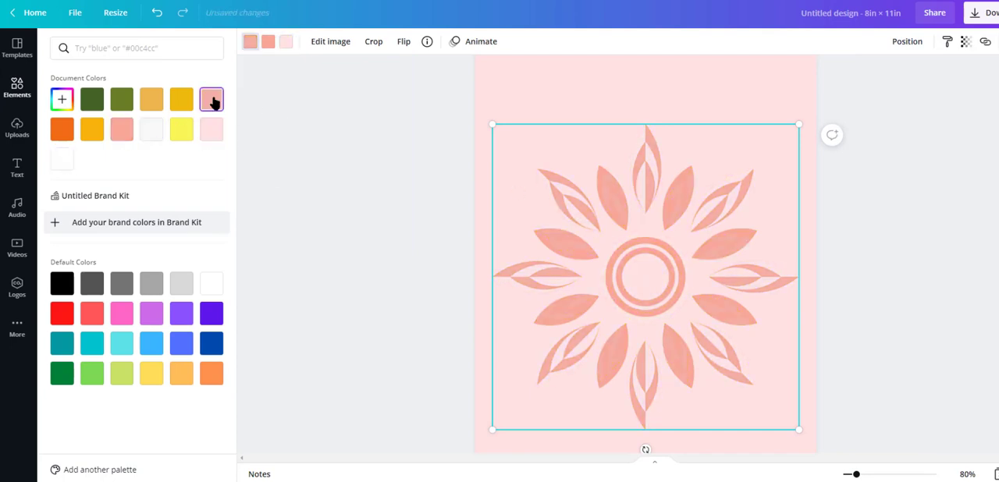
click(62, 161)
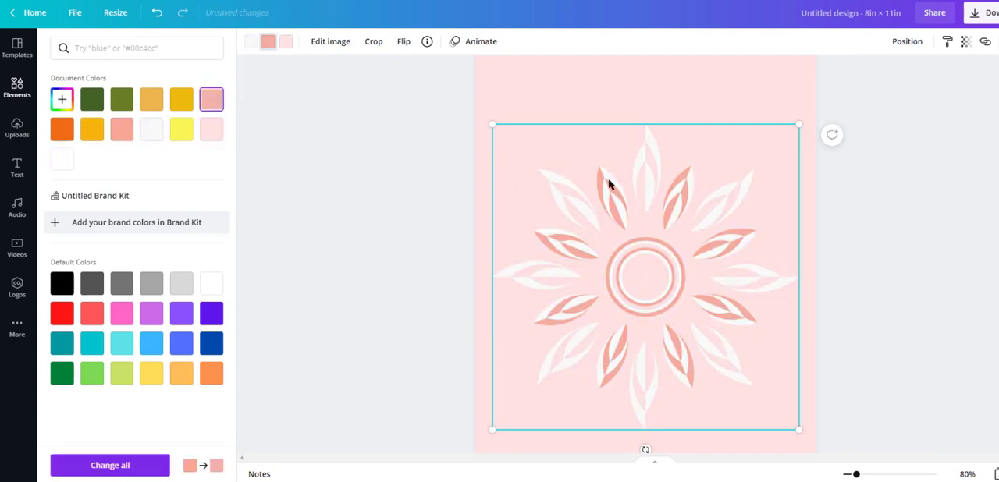
- Recolour the sun's pale pink centre and outer petal halves with a custom coral
click(63, 160)
click(208, 131)
click(126, 132)
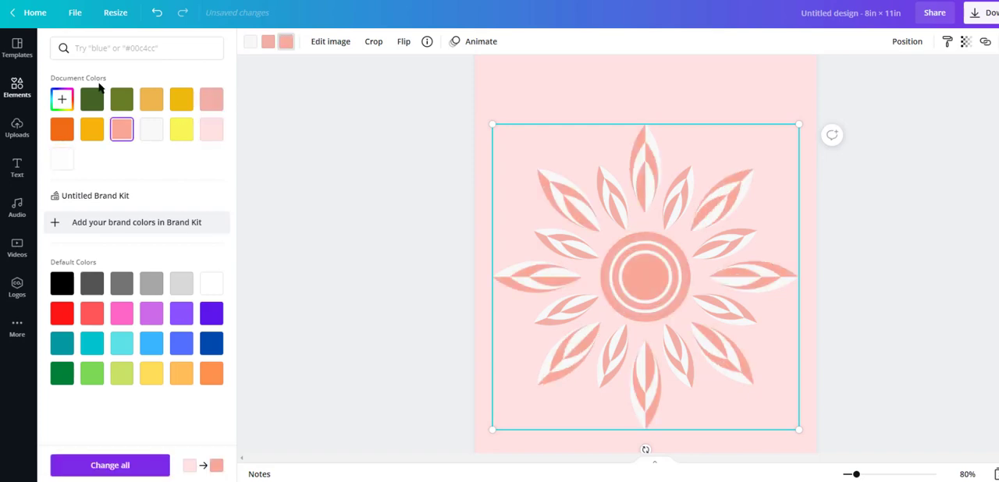
click(63, 100)
click(132, 130)
click(316, 139)
- Search the graphics for "flower petals" and browse for a shape suited to the third page
scroll(976, 208, down, 2)
scroll(195, 258, down, 10)
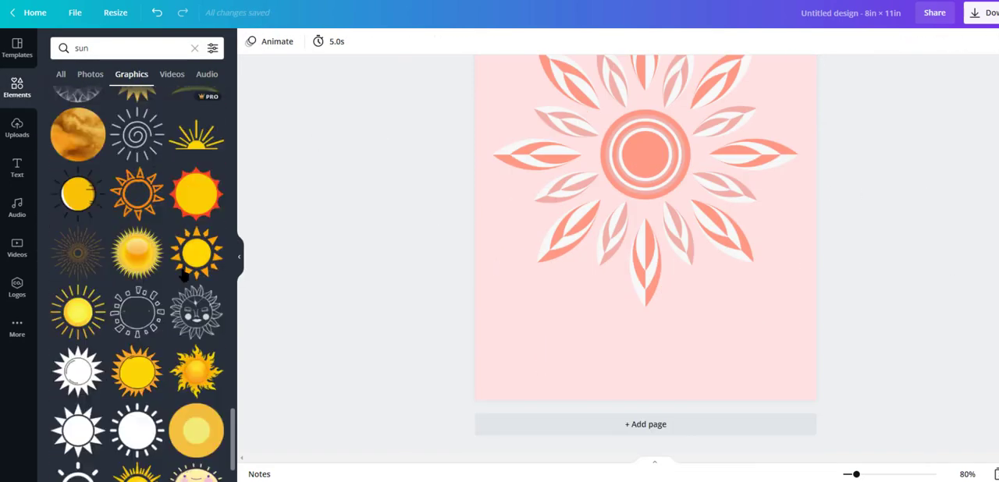
scroll(418, 280, up, 4)
click(154, 54)
text(flower petals)
key(Return)
scroll(195, 247, down, 2)
scroll(195, 247, down, 5)
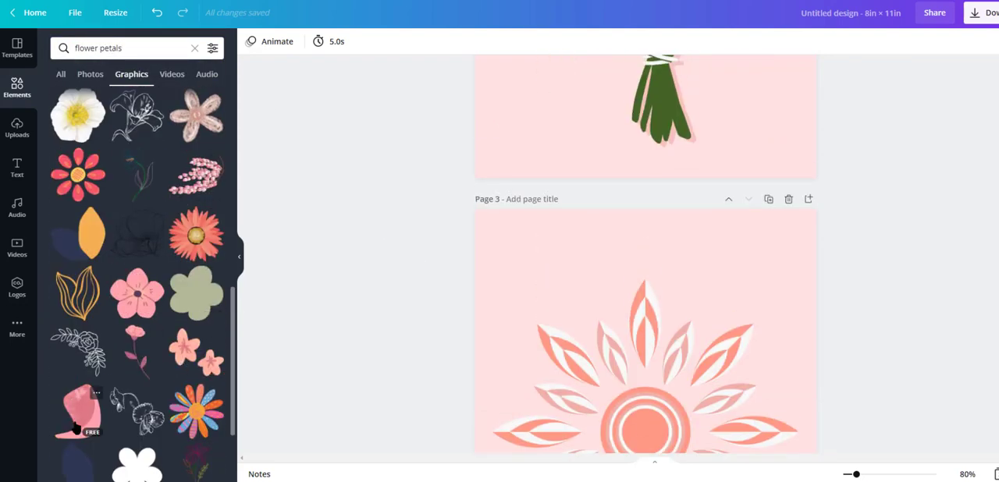
scroll(445, 242, down, 4)
- Recolour the sun's coral centre and outer petal halves pale pink
click(547, 226)
click(286, 41)
click(151, 129)
click(406, 206)
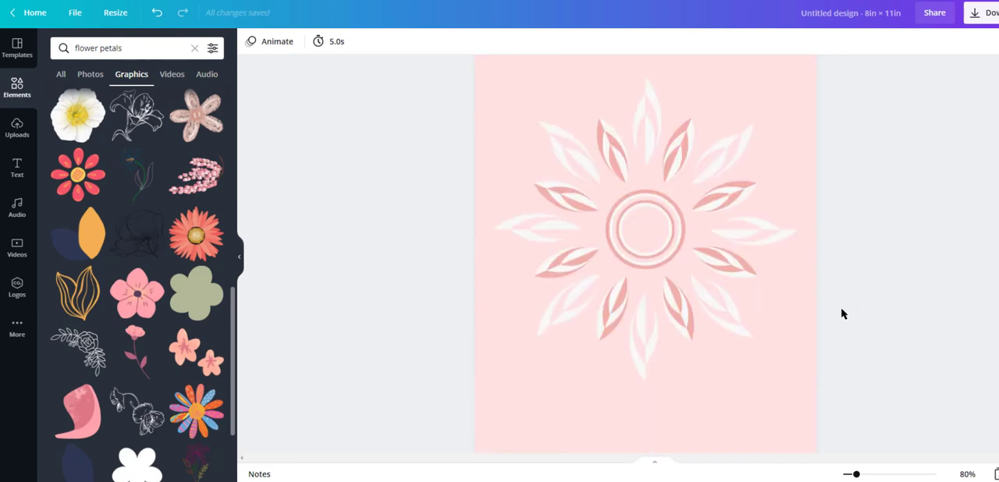
- Replace the sun on the third page with the curved pink petal graphic
click(640, 149)
key(Delete)
click(131, 355)
- Recolour the petal's body pale pink, its speckled texture pink and its curved edge dusty rose
click(248, 43)
click(208, 135)
click(267, 44)
click(266, 44)
click(266, 44)
click(56, 131)
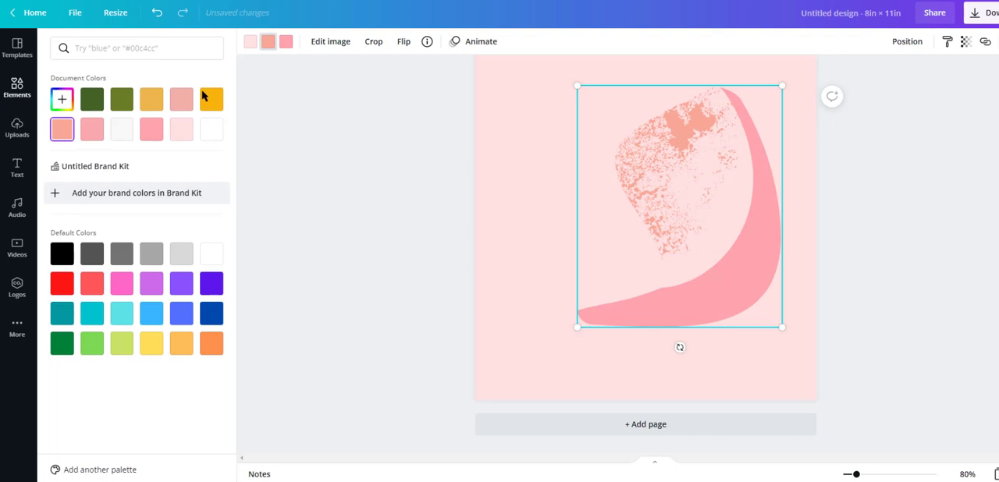
click(286, 42)
click(62, 99)
click(117, 134)
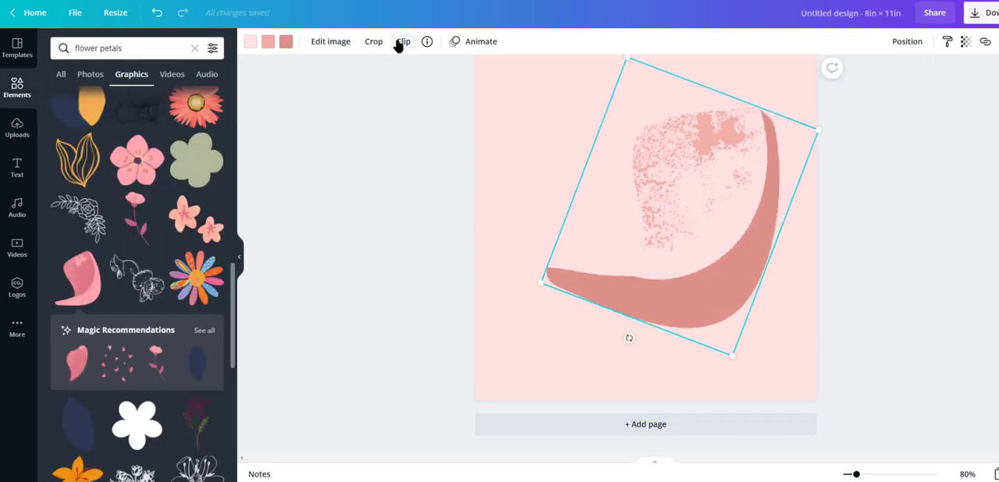
- Tilt the large curved petal clockwise and enlarge it across the lower right of the third page
click(404, 41)
click(417, 72)
click(416, 73)
drag(723, 214, 690, 178)
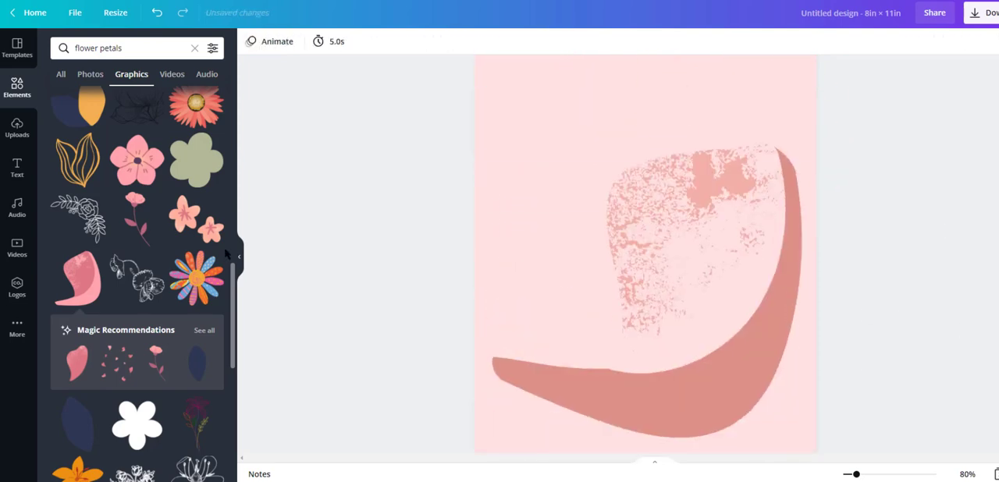
- Add the small pink petal from the recommended graphics, shrink it and place it beside the large petal's upper-left edge
click(204, 330)
click(77, 165)
drag(631, 179, 553, 102)
drag(509, 239, 560, 153)
drag(669, 116, 576, 160)
click(203, 219)
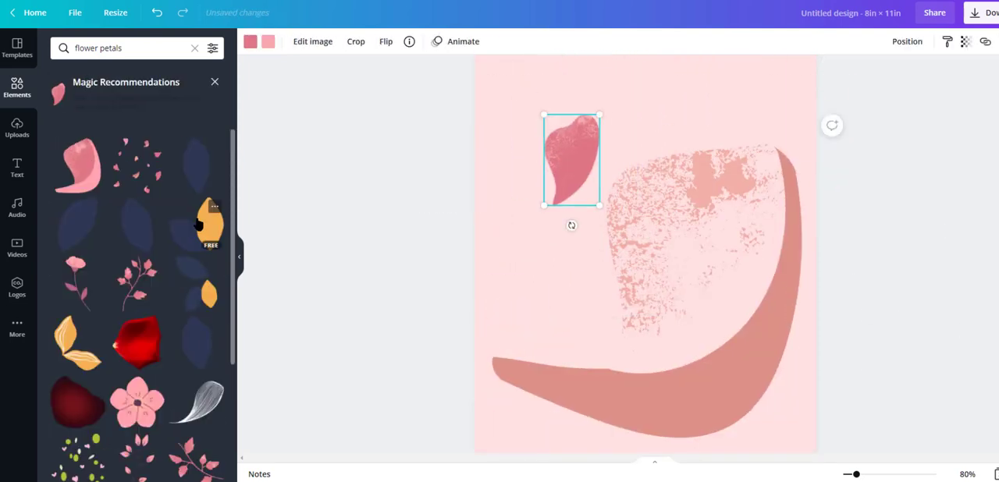
scroll(200, 292, down, 3)
click(214, 358)
drag(633, 250, 611, 167)
click(160, 423)
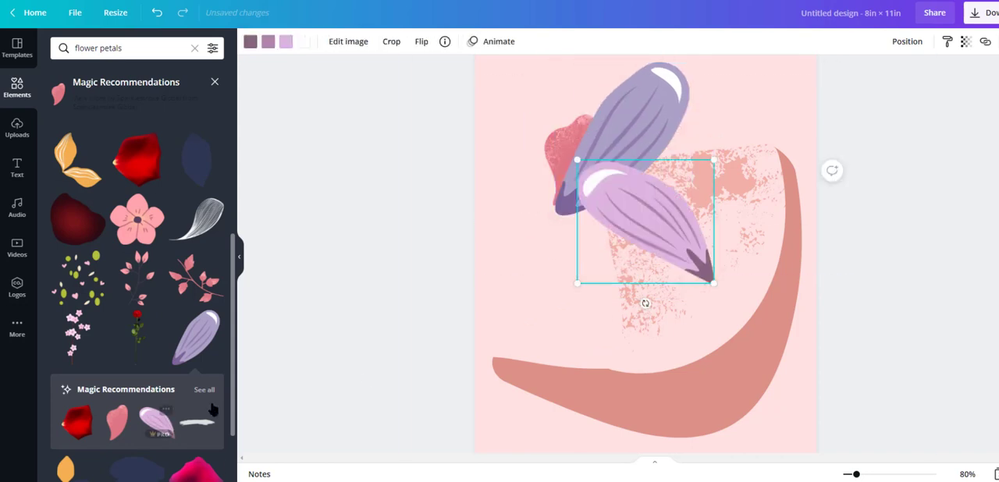
drag(638, 234, 633, 313)
click(206, 390)
click(621, 166)
key(Delete)
click(621, 289)
key(Delete)
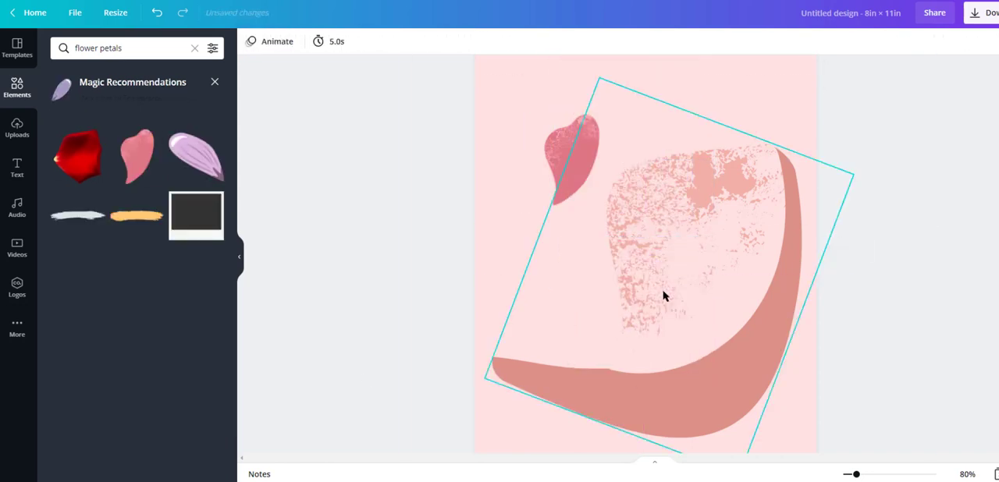
- Recolour the small petal's dark pink body with the softer pink from the document palette
click(575, 162)
click(251, 42)
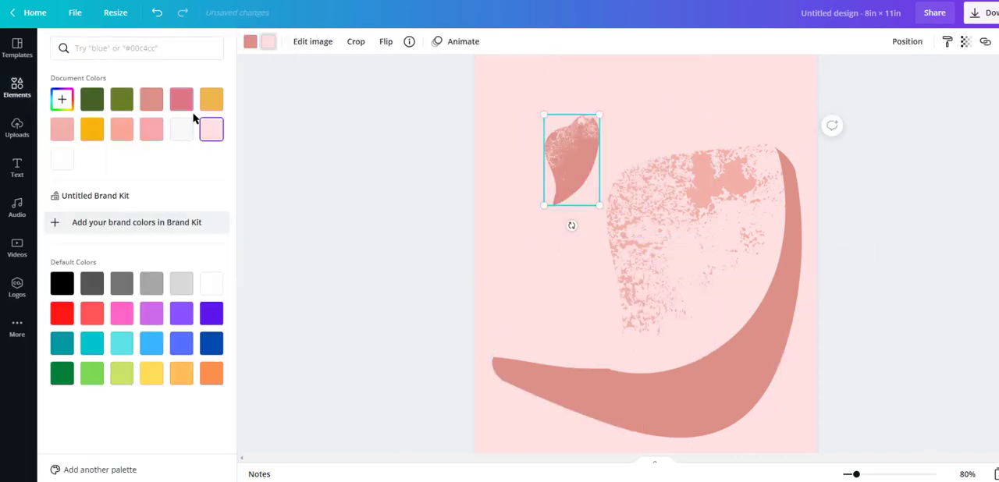
click(62, 130)
click(975, 230)
scroll(974, 230, down, 1)
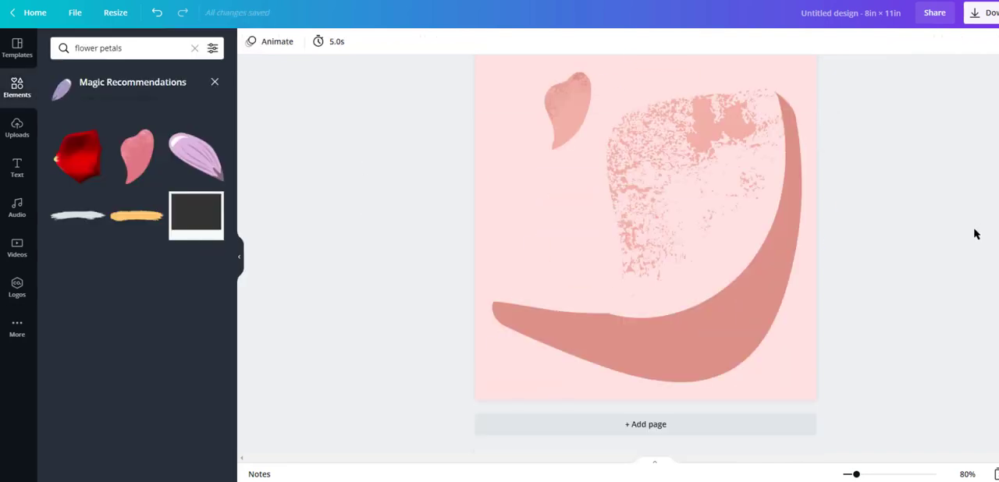
- Add a second, smaller petal flipped vertically below the first one and recolour it dusty rose
click(147, 163)
click(405, 94)
drag(641, 163, 559, 169)
click(250, 42)
click(157, 106)
click(886, 208)
scroll(647, 174, up, 3)
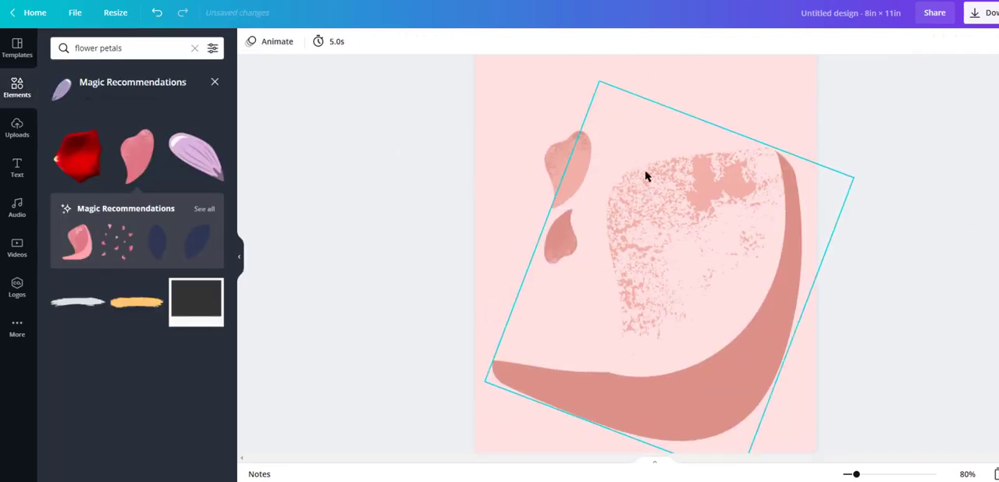
- Search the graphics for "lines", add the light blue double brush stroke to the third page and recolour it off-white
text(lines)
key(Return)
scroll(208, 222, down, 4)
click(144, 159)
click(251, 42)
click(186, 129)
click(153, 130)
scroll(535, 278, down, 2)
- Place the double stroke, flipped horizontally and vertically, in the third page's upper-left corner and recolour it muted pale pink
click(368, 41)
click(378, 68)
click(389, 88)
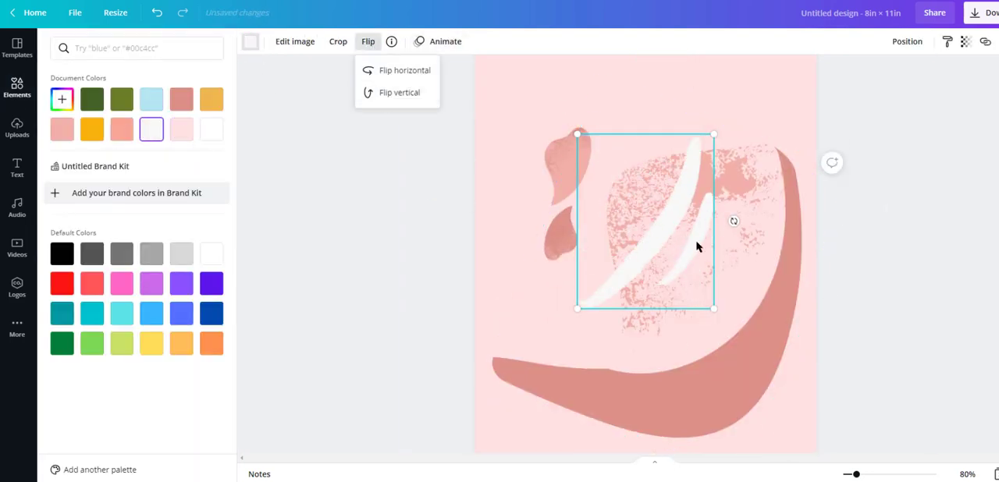
drag(663, 226, 541, 88)
scroll(544, 229, up, 2)
mouse_move(544, 230)
mouse_down()
mouse_move(553, 185)
mouse_move(562, 188)
mouse_up()
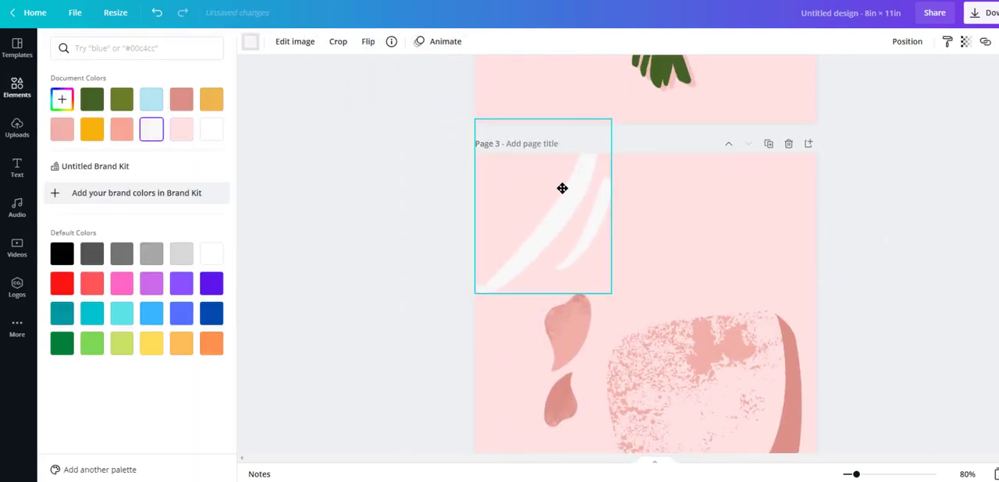
click(62, 130)
click(61, 99)
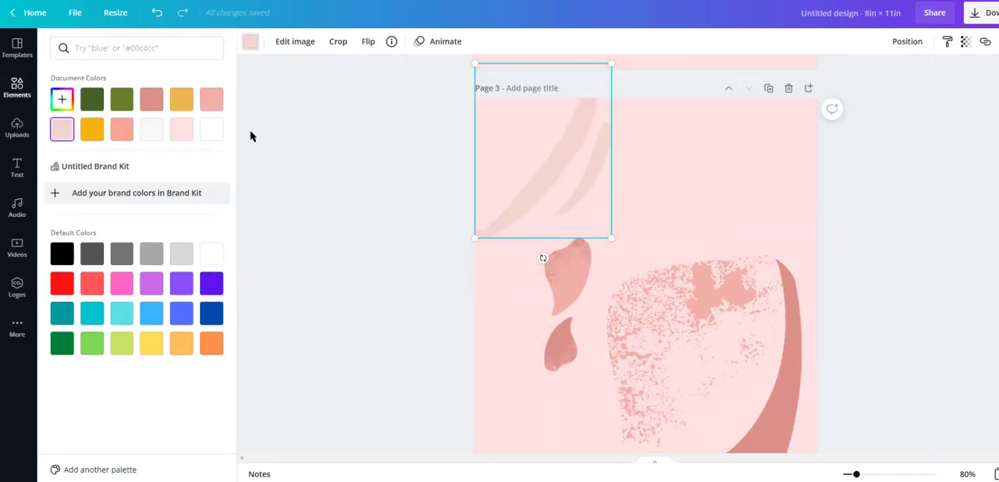
- Try the muted pale pink and coral palette colours on the large petal's body and speckled texture
click(61, 131)
click(176, 132)
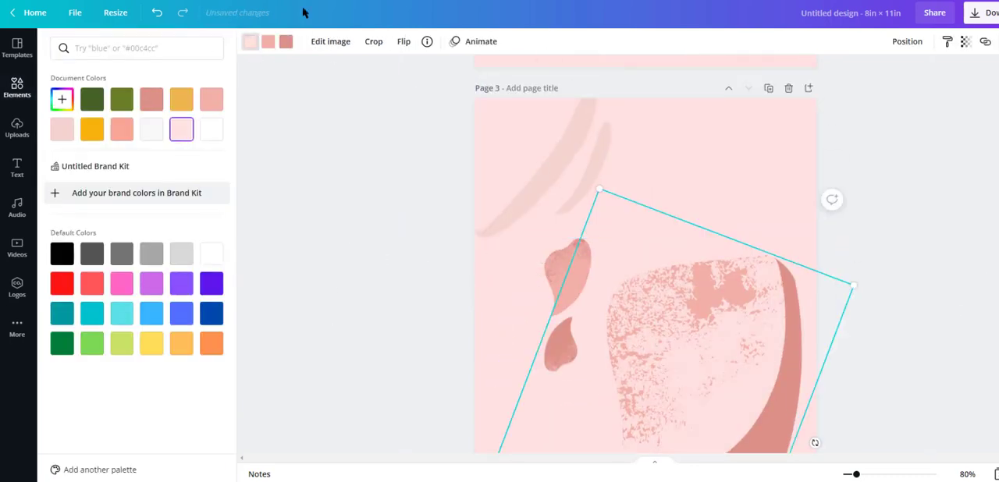
click(268, 42)
click(63, 132)
scroll(703, 125, down, 1)
click(285, 42)
click(268, 42)
click(122, 129)
click(63, 130)
key(ctrl+z)
- Recolour the upper small petal's texture muted pale pink
click(562, 216)
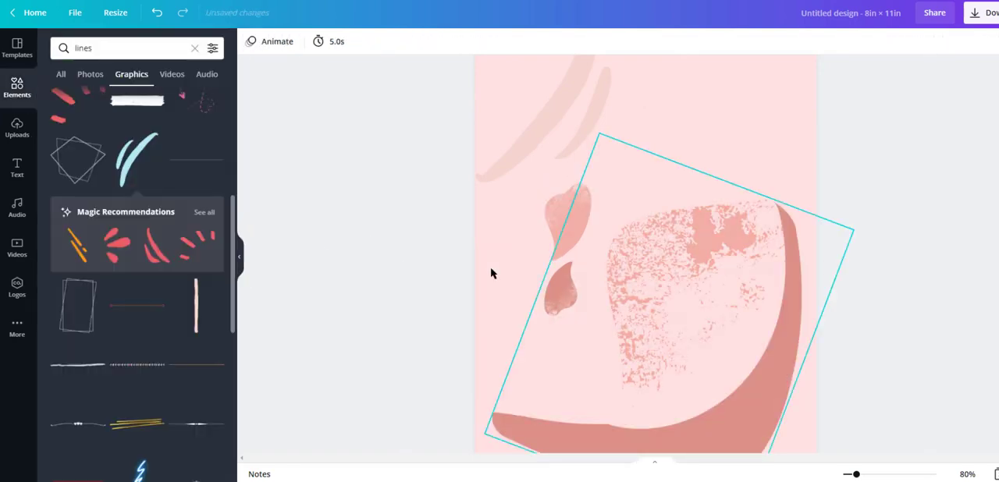
scroll(977, 256, up, 5)
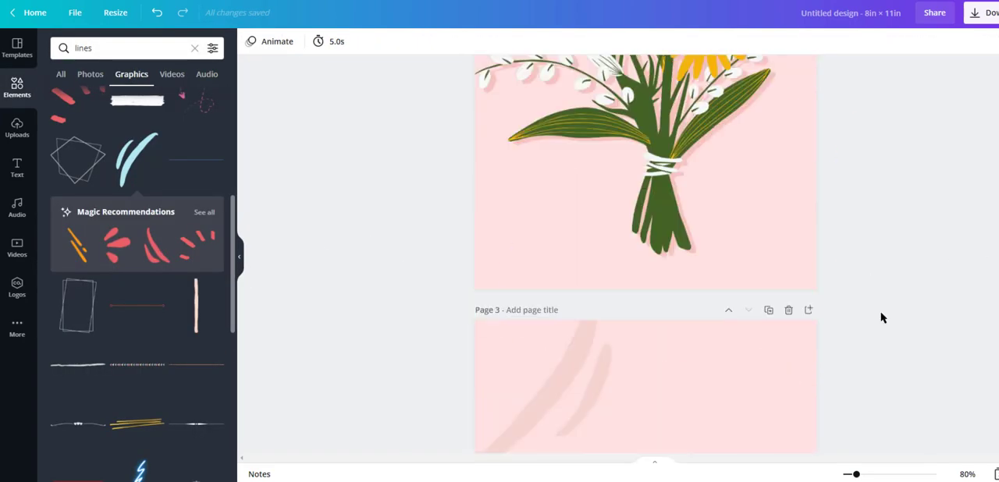
- Add a fourth page and copy the pale pink background from the third page onto it
scroll(883, 318, down, 5)
click(645, 424)
scroll(559, 313, up, 6)
click(495, 374)
key(ctrl+c)
scroll(551, 294, down, 4)
click(546, 291)
key(ctrl+v)
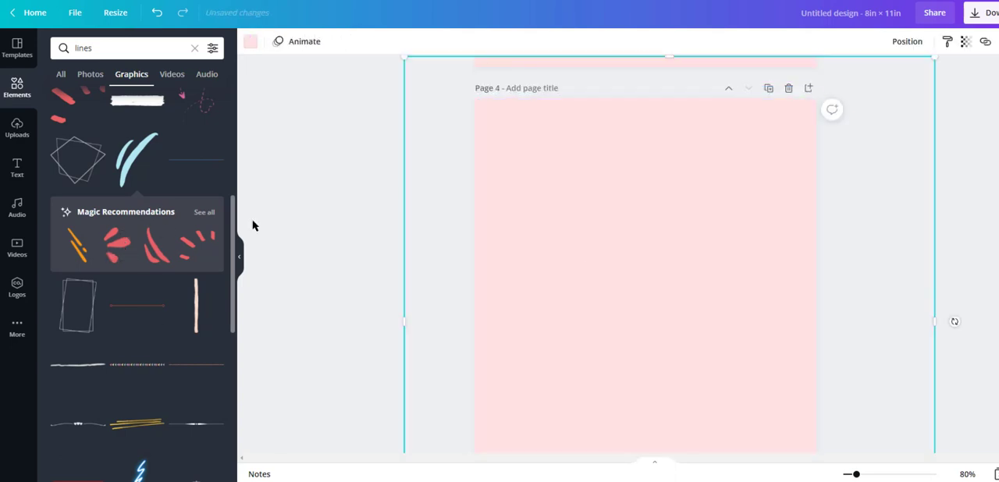
- Add the three wavy lines from the recommended graphics to the fourth page, enlarged to about 3.8 × 8.7 in
click(204, 212)
scroll(193, 248, down, 5)
click(198, 401)
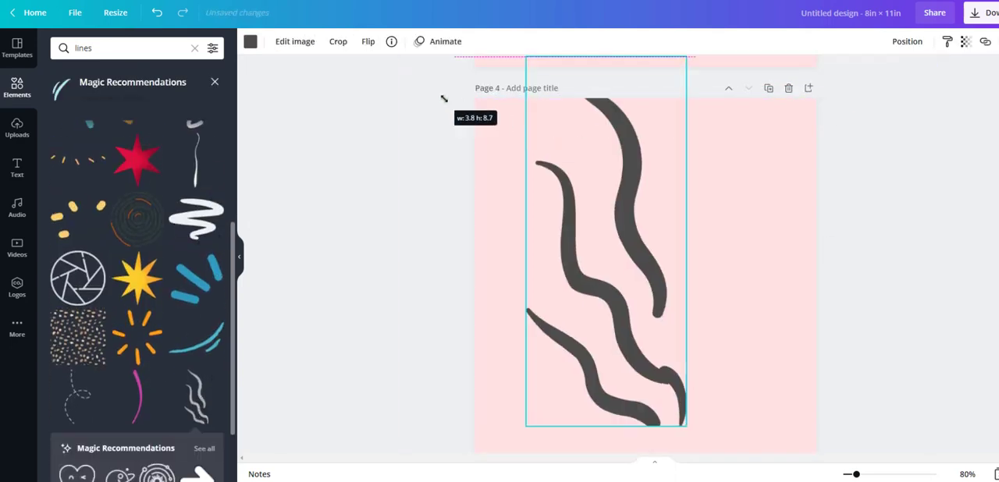
drag(629, 304, 667, 274)
- Duplicate the wavy lines with a slight offset and recolour the two copies dusty rose and pink
right_click(624, 216)
click(656, 252)
click(211, 129)
click(151, 130)
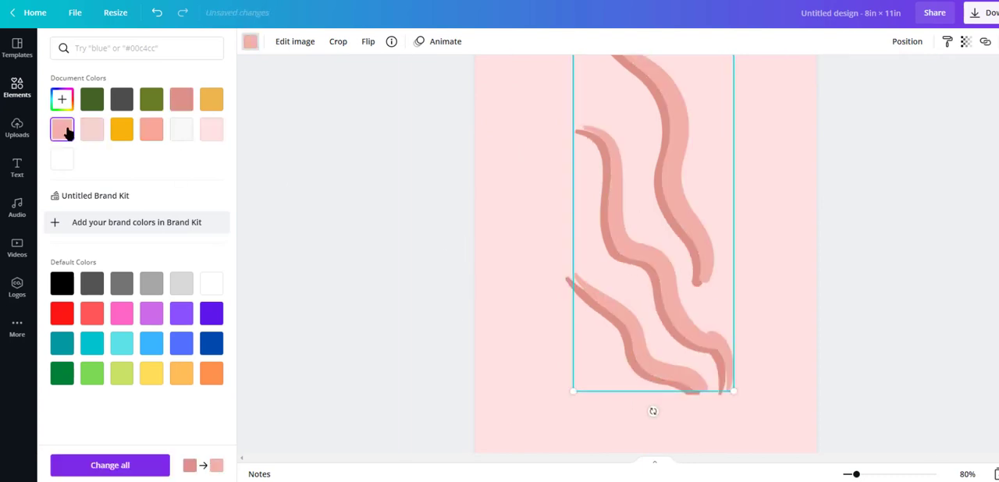
- Turn the rear copy of the wavy lines into a soft shadow by making it partly transparent and dusty rose
click(569, 286)
click(966, 41)
drag(925, 75, 891, 75)
click(212, 131)
click(94, 131)
click(181, 106)
- Recolour the front wavy lines mustard yellow after trying other palette colours
click(624, 227)
click(180, 131)
click(211, 101)
click(156, 101)
click(152, 132)
click(120, 132)
click(211, 102)
click(413, 138)
scroll(164, 310, up, 5)
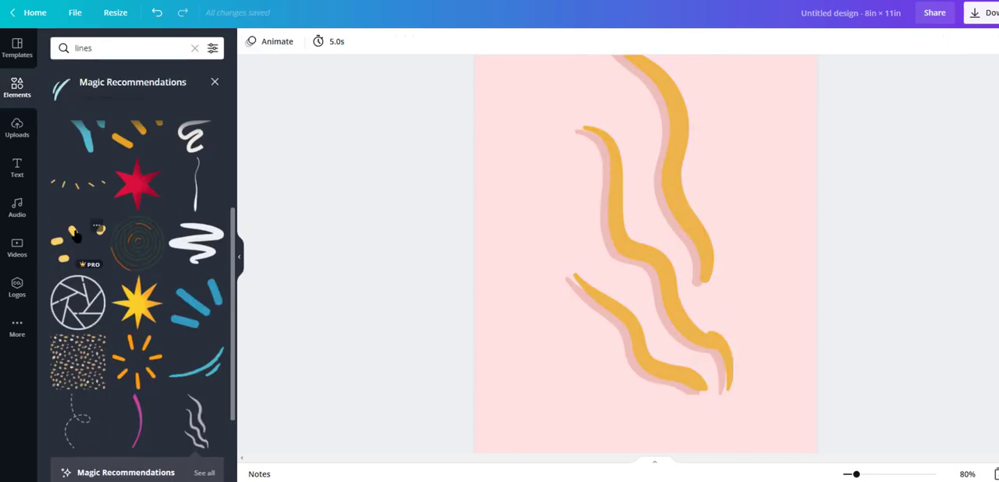
- Add the orange diagonal strokes to the fourth page's upper-right corner and recolour them muted pale pink
drag(76, 156, 785, 206)
click(249, 41)
click(149, 130)
click(414, 288)
- Paste a copy of the pale strokes for the fourth page's lower-left corner and fine-tune the upper-right strokes' position
scroll(625, 328, up, 10)
key(ctrl+v)
scroll(761, 319, down, 3)
click(933, 212)
scroll(921, 249, down, 2)
scroll(913, 271, up, 2)
drag(771, 263, 761, 268)
click(921, 292)
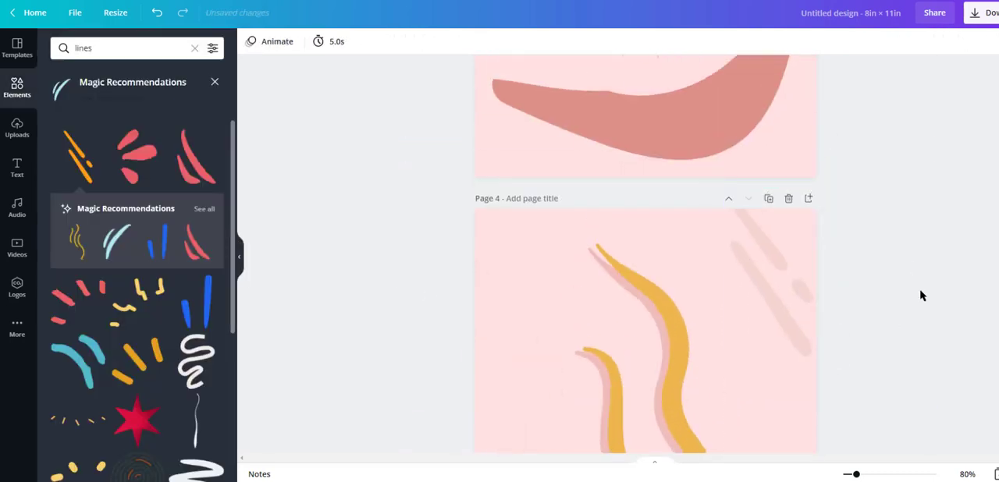
scroll(865, 315, down, 3)
drag(851, 476, 793, 474)
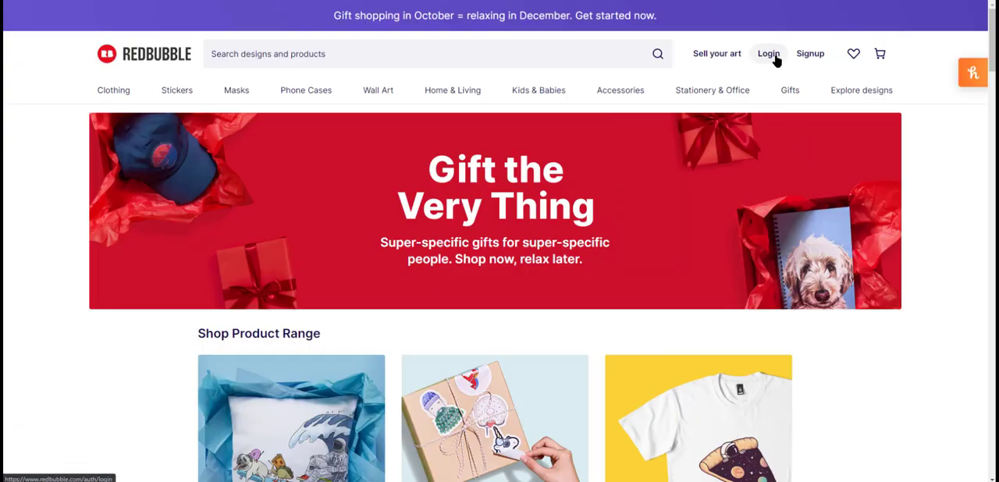
- Switch to Redbubble and open the artist sign-up form from its page about selling art
click(716, 53)
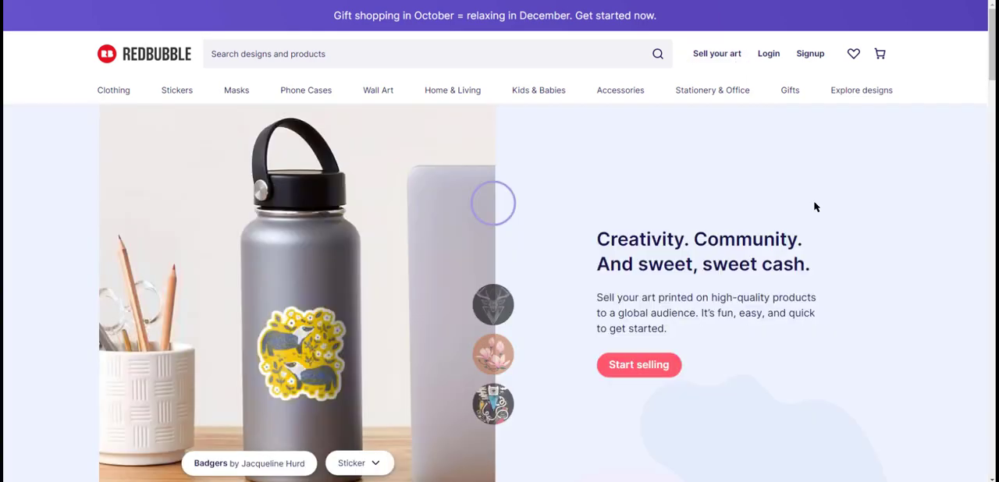
scroll(656, 312, down, 1)
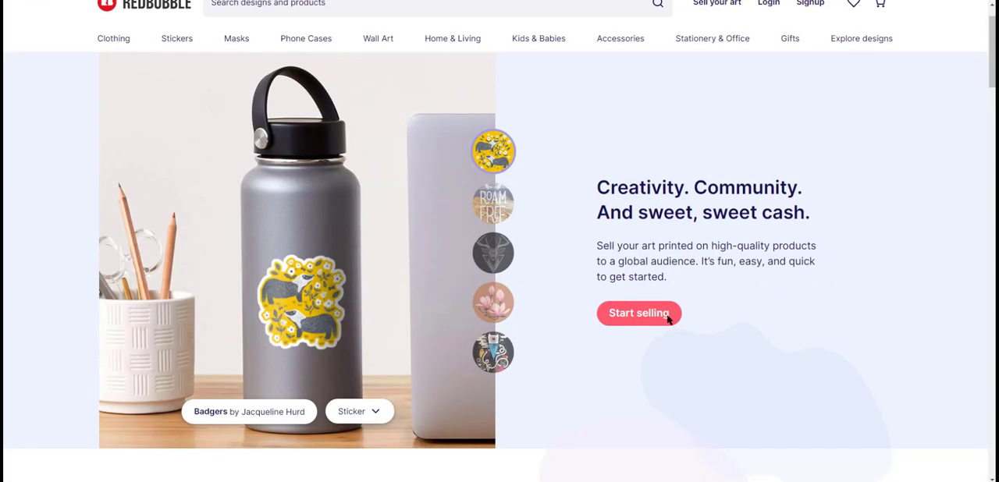
scroll(710, 203, down, 3)
click(658, 59)
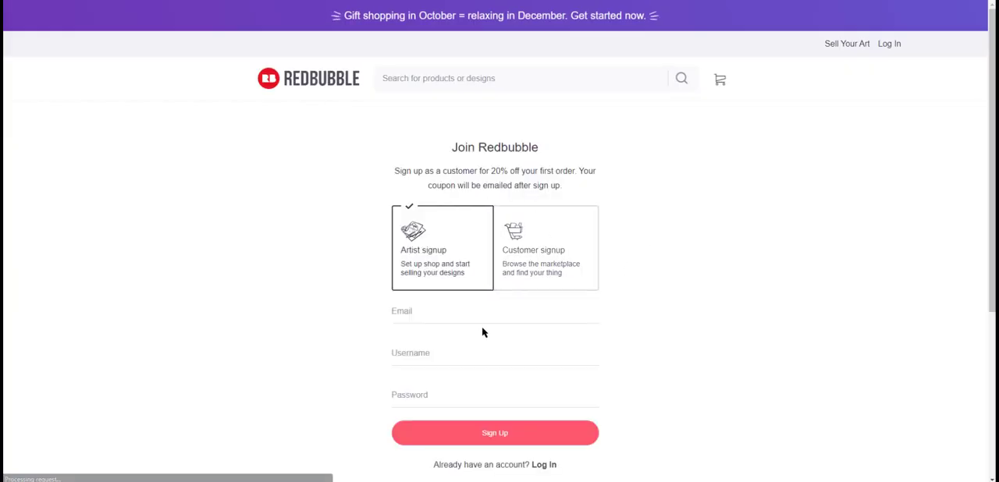
scroll(574, 334, down, 1)
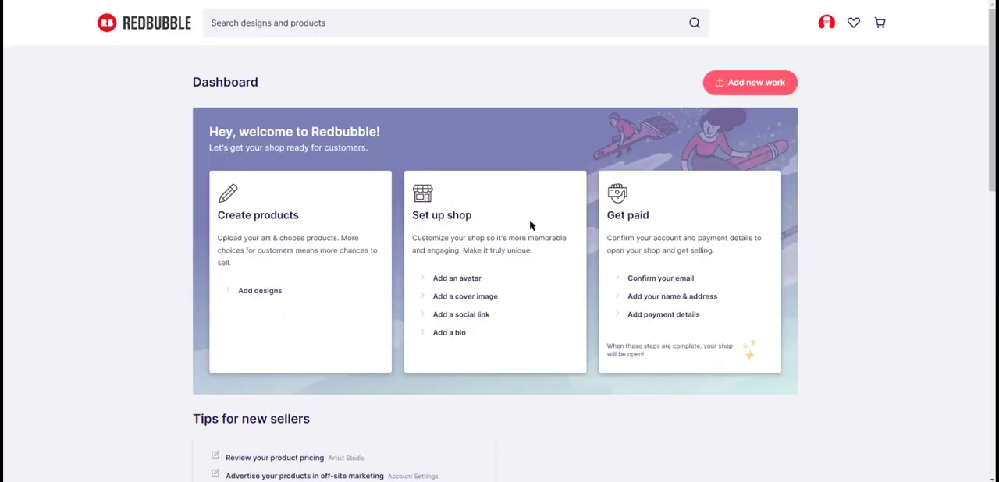
- Review the seller dashboard's shop setup tasks and tips for new sellers
scroll(593, 300, down, 2)
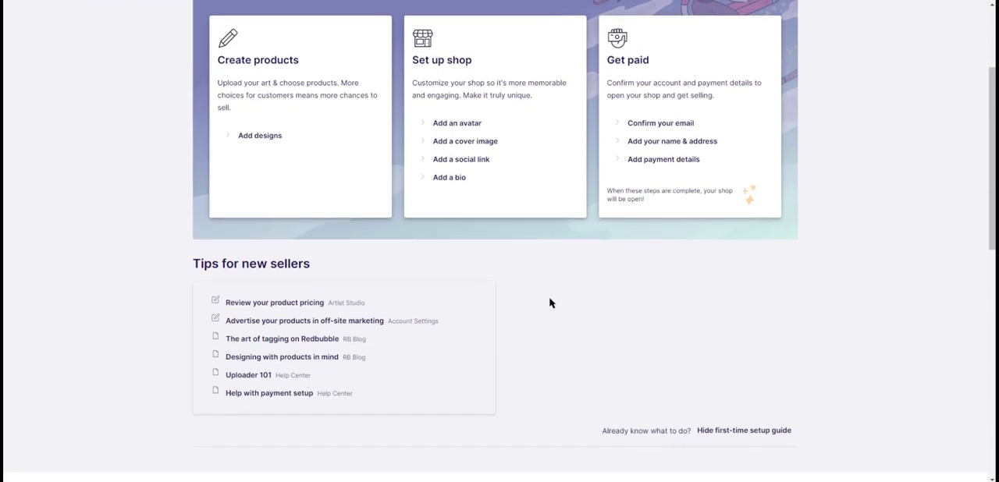
scroll(731, 209, up, 2)
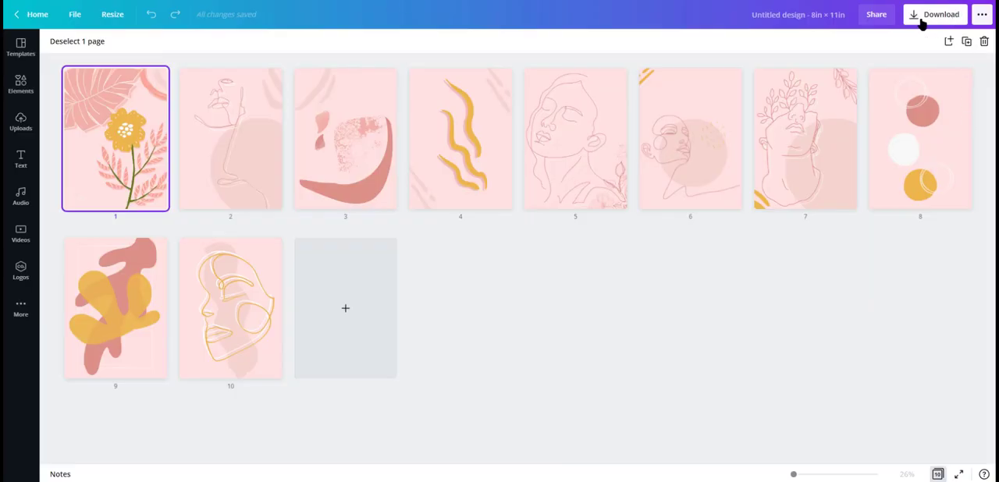
- Switch to Canva and download all pages of the design as PNG images
click(915, 21)
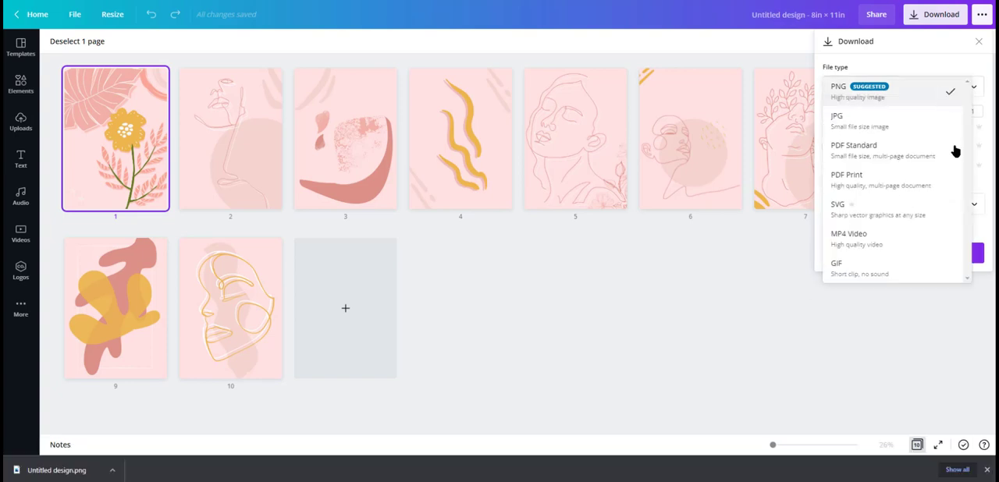
click(900, 100)
click(929, 196)
click(928, 188)
click(919, 254)
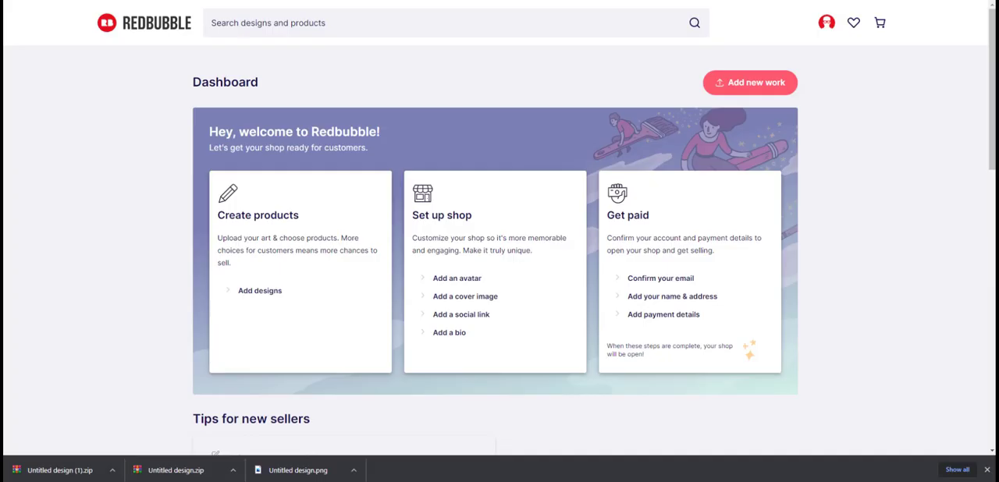
- Return to the Redbubble dashboard, start a new work and upload 1.png for it
click(754, 83)
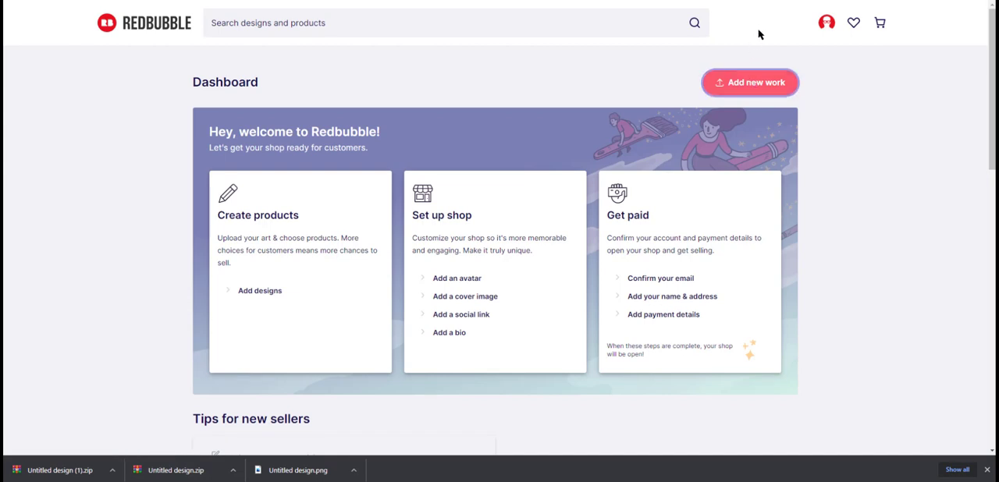
scroll(401, 183, down, 2)
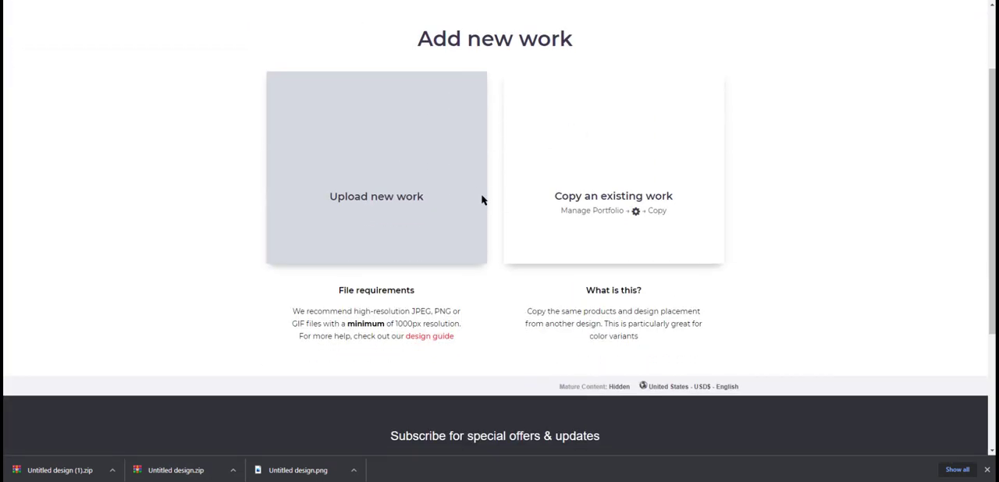
click(448, 180)
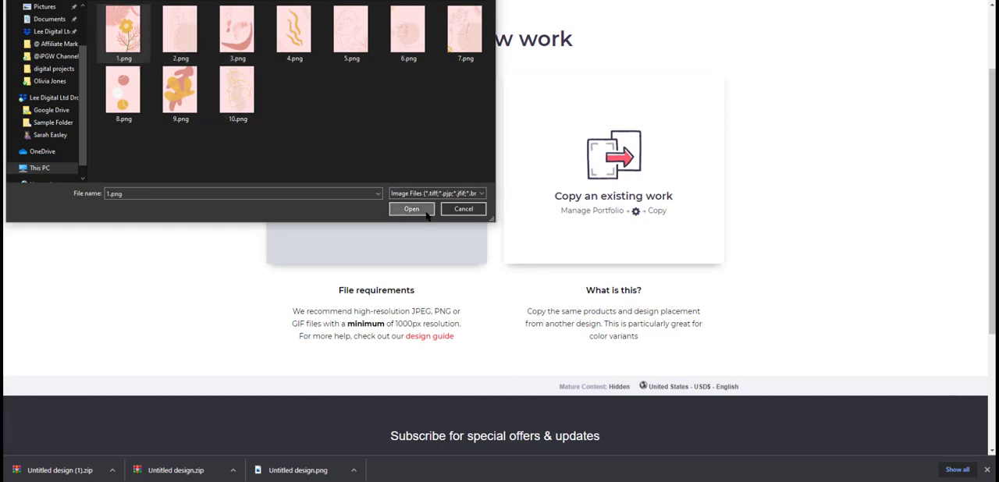
click(411, 208)
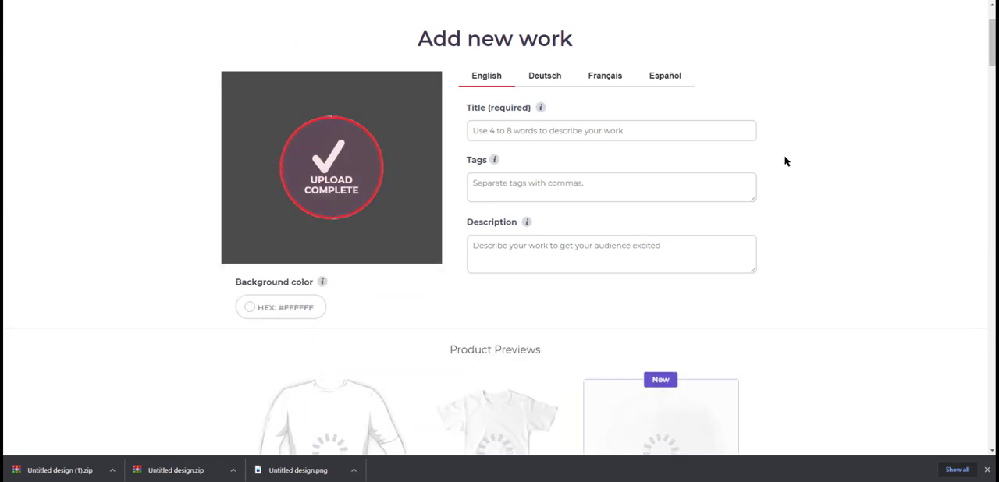
- Examine the new work's title, tags and description fields and its product previews, closing the browser's downloads bar
scroll(836, 234, down, 2)
scroll(836, 234, down, 1)
scroll(836, 234, up, 2)
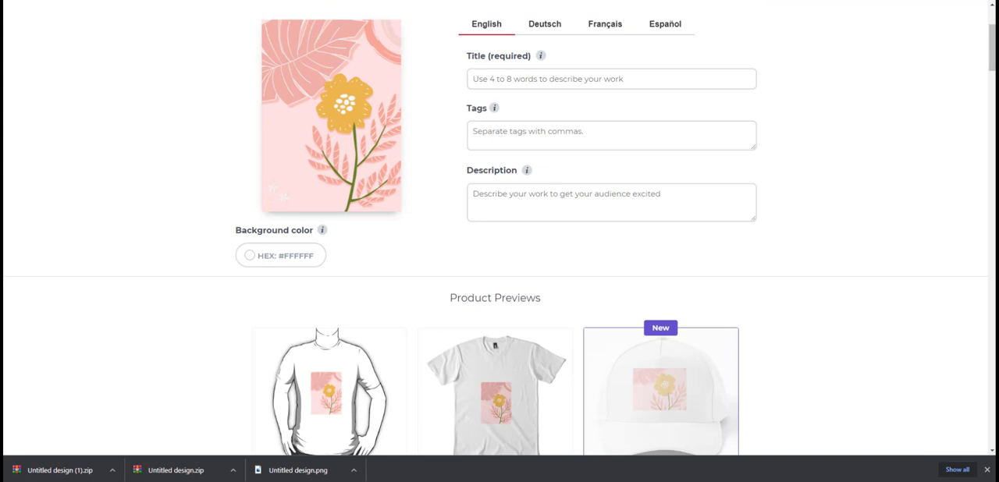
click(986, 470)
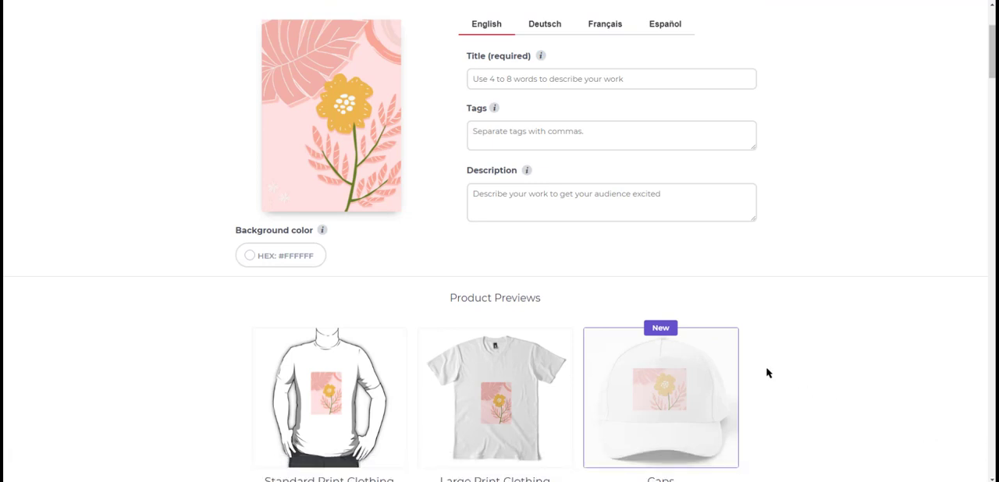
scroll(784, 243, up, 1)
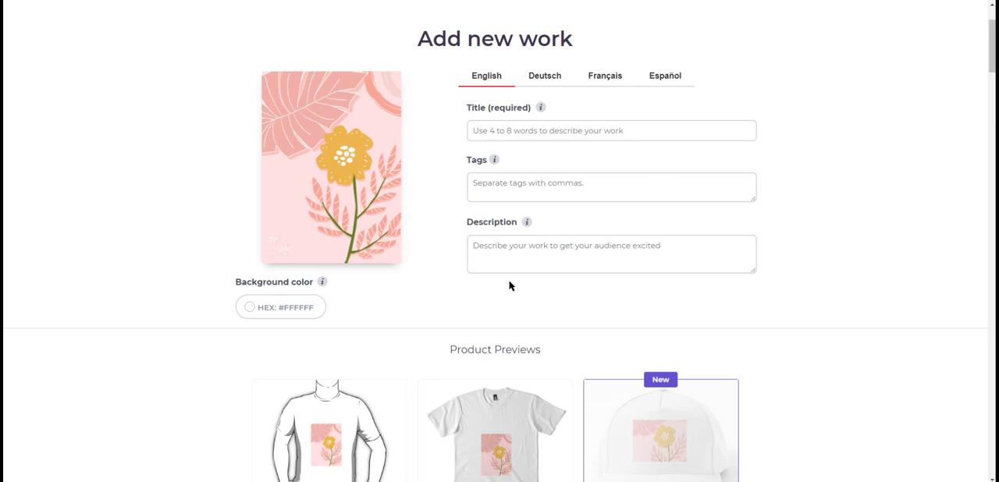
scroll(501, 302, down, 2)
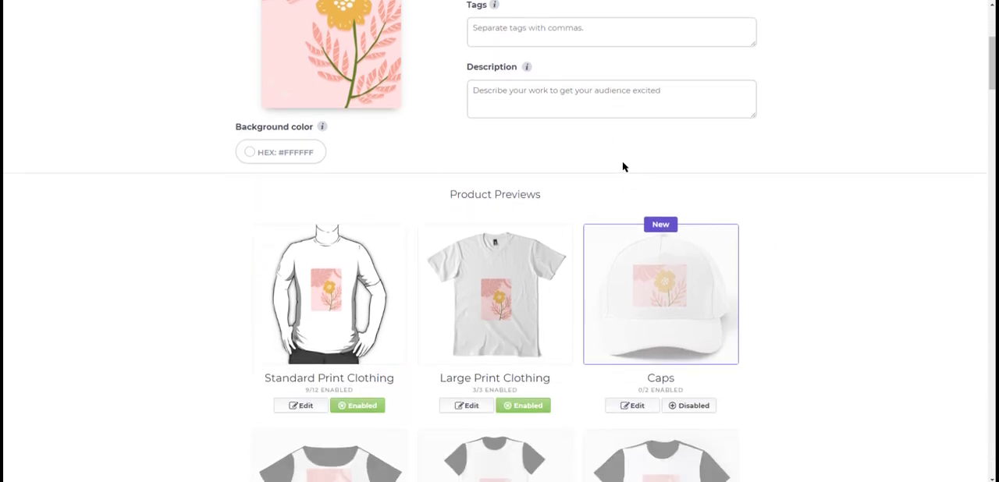
- Examine the product previews of the new work to see which products are enabled and how the artwork fits each
scroll(806, 281, down, 3)
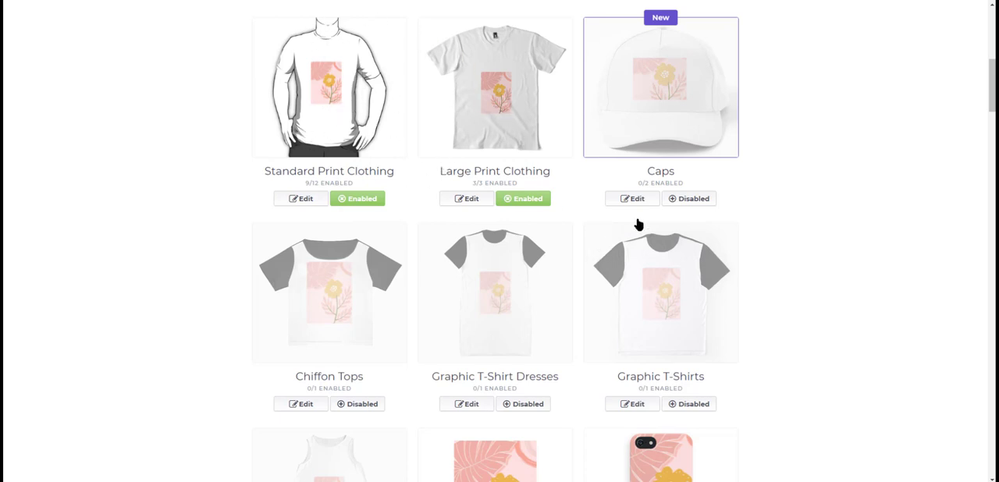
scroll(709, 153, down, 1)
scroll(468, 232, down, 3)
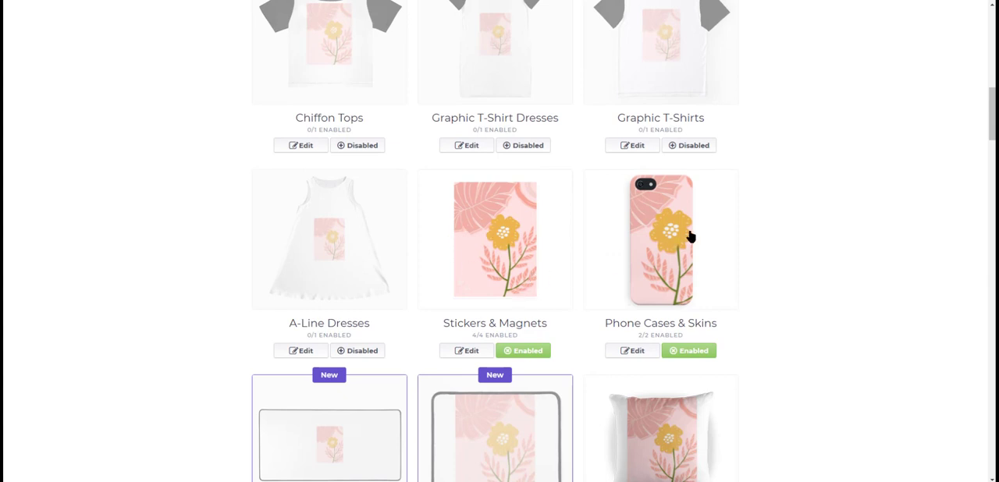
scroll(686, 258, down, 3)
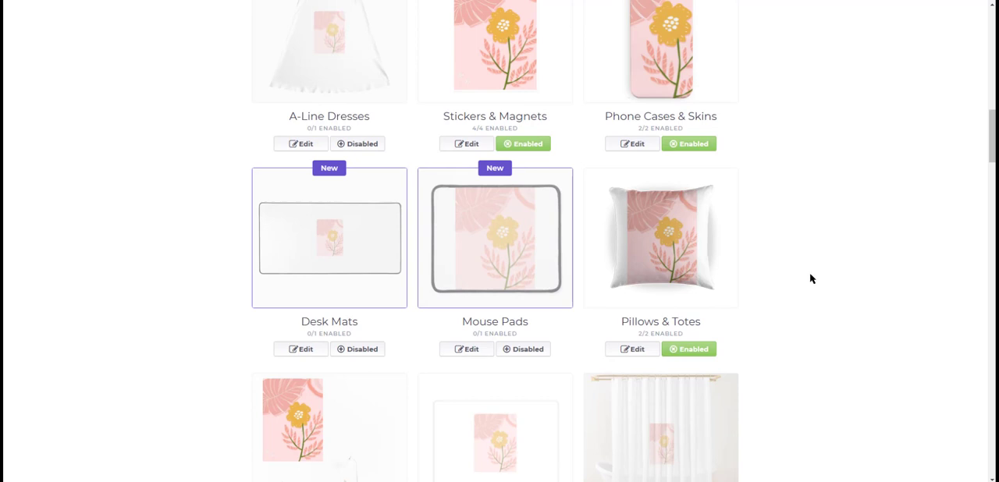
scroll(762, 353, down, 2)
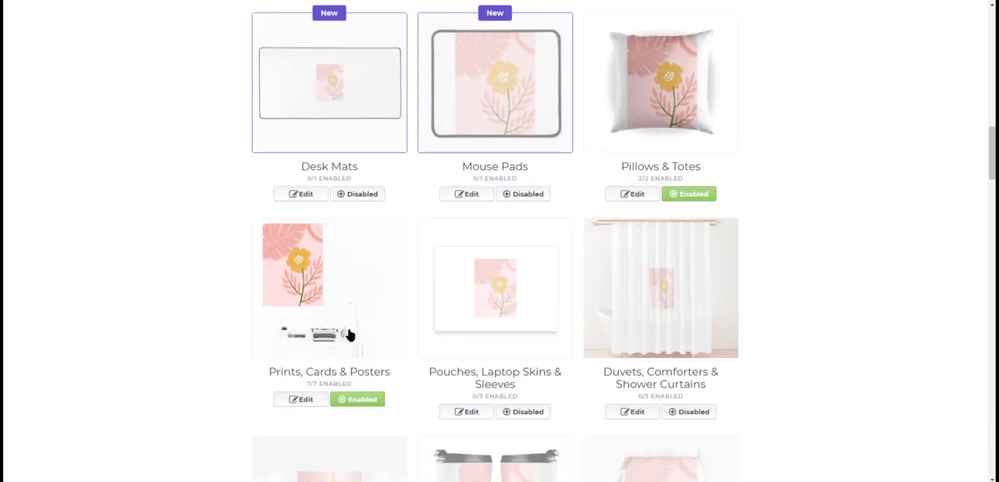
scroll(723, 335, down, 2)
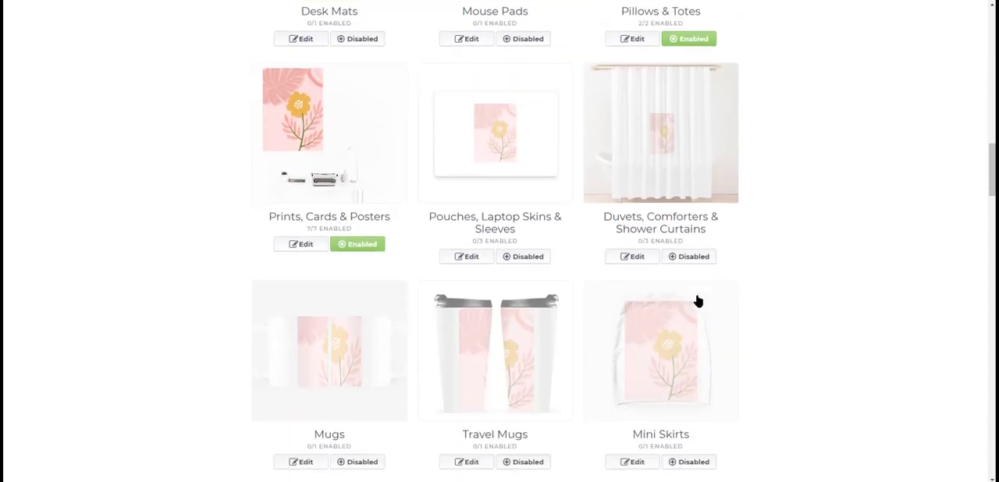
scroll(747, 379, down, 3)
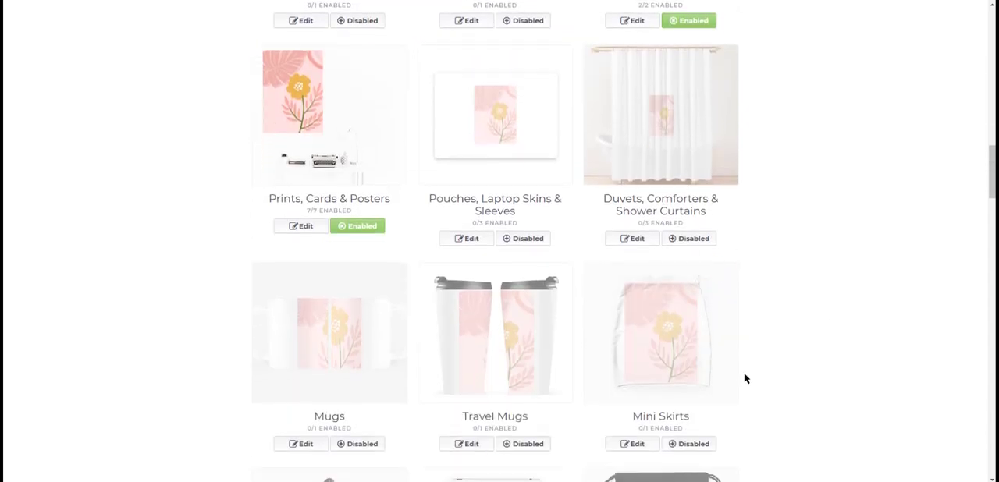
scroll(831, 349, down, 1)
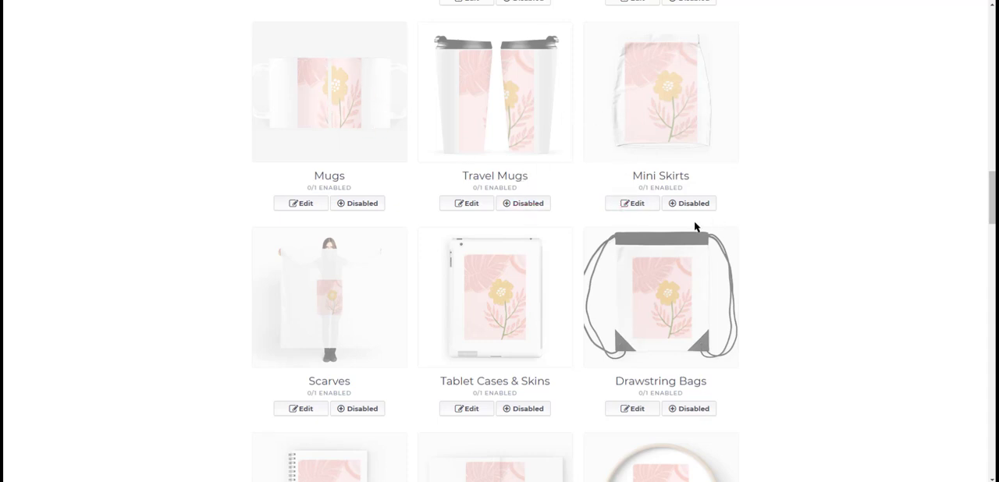
scroll(691, 234, down, 2)
scroll(551, 250, down, 8)
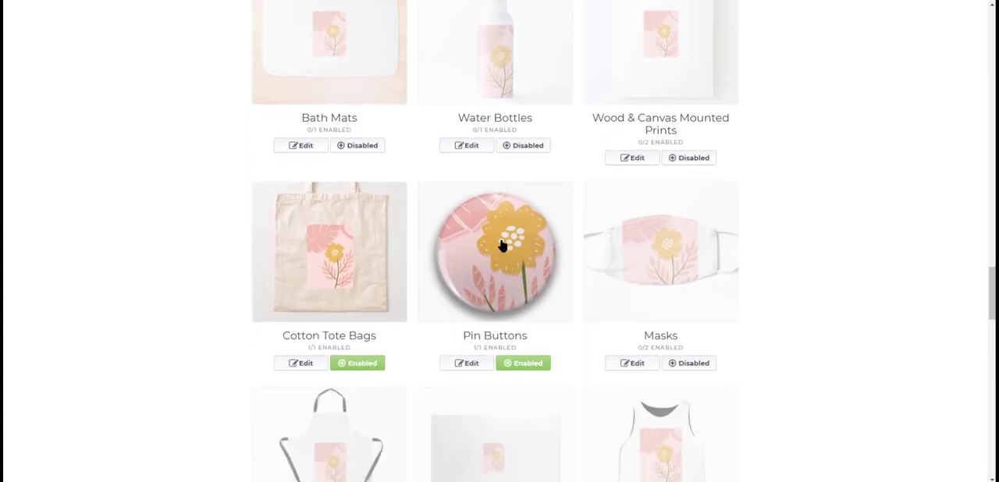
scroll(781, 318, down, 1)
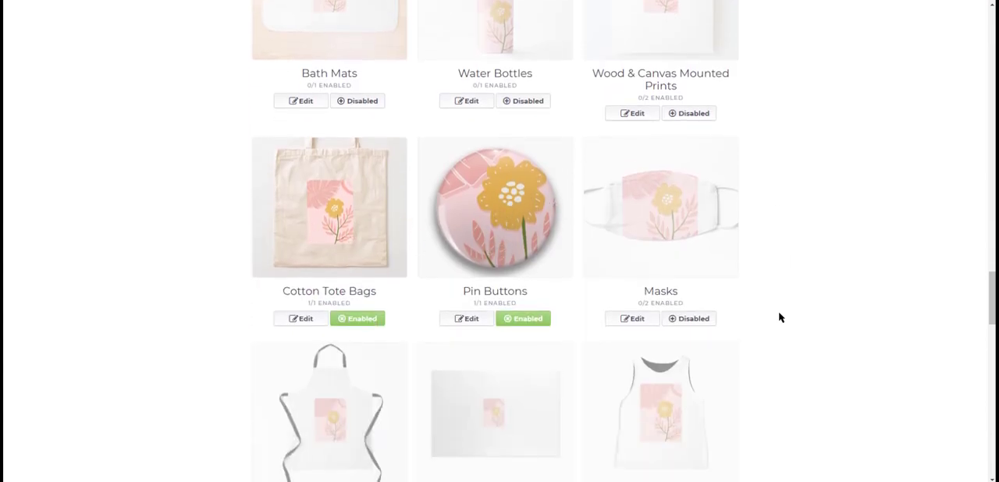
scroll(780, 318, down, 5)
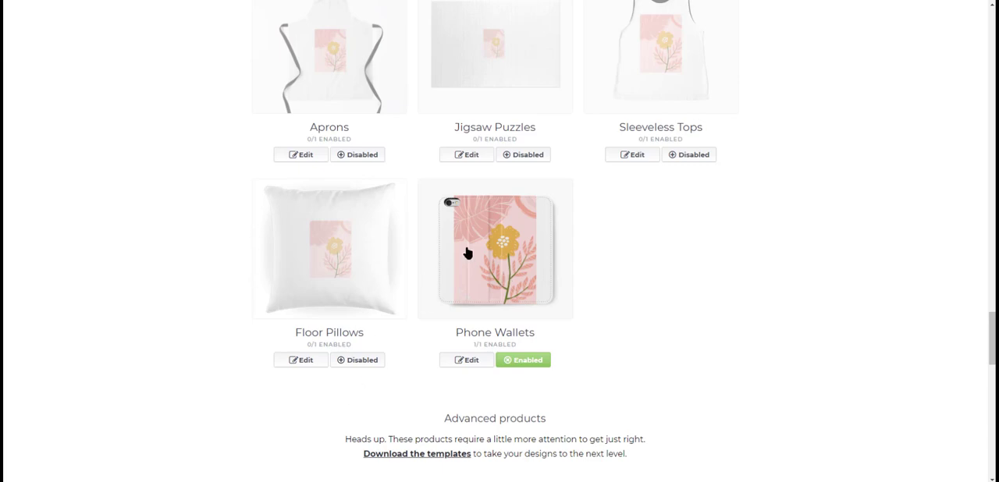
scroll(639, 295, up, 1)
scroll(638, 295, up, 2)
scroll(676, 310, up, 5)
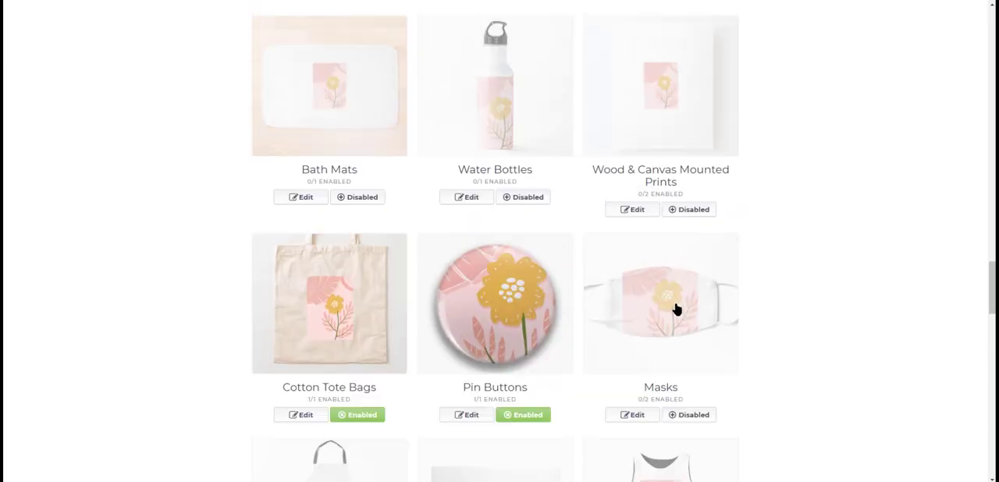
scroll(515, 305, up, 6)
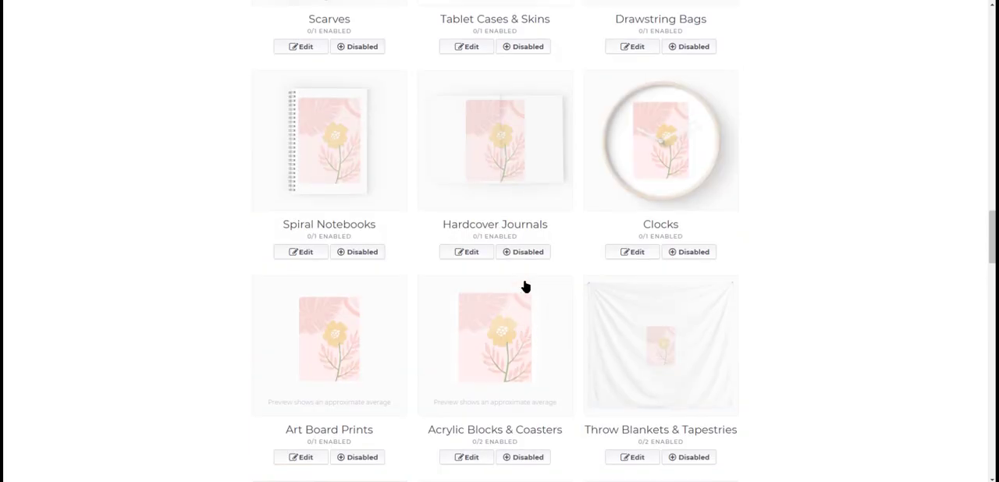
scroll(523, 276, up, 2)
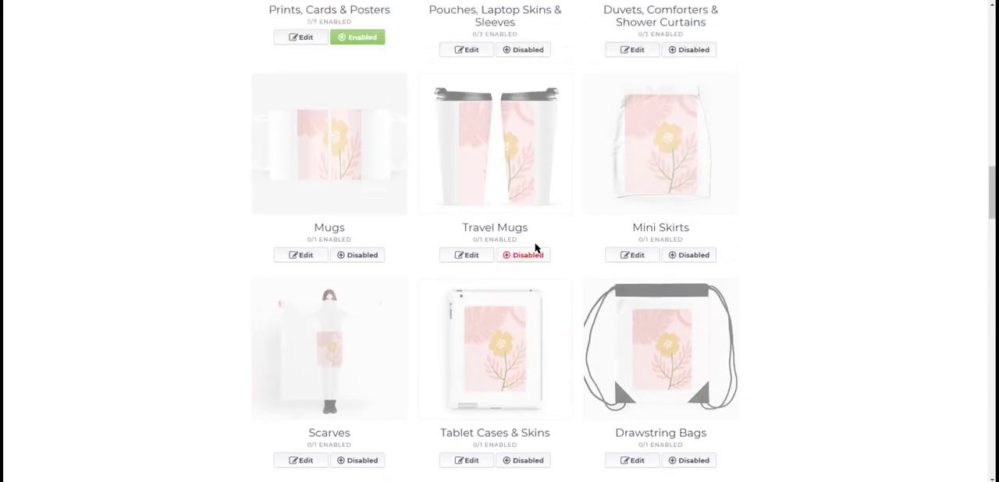
scroll(517, 236, up, 3)
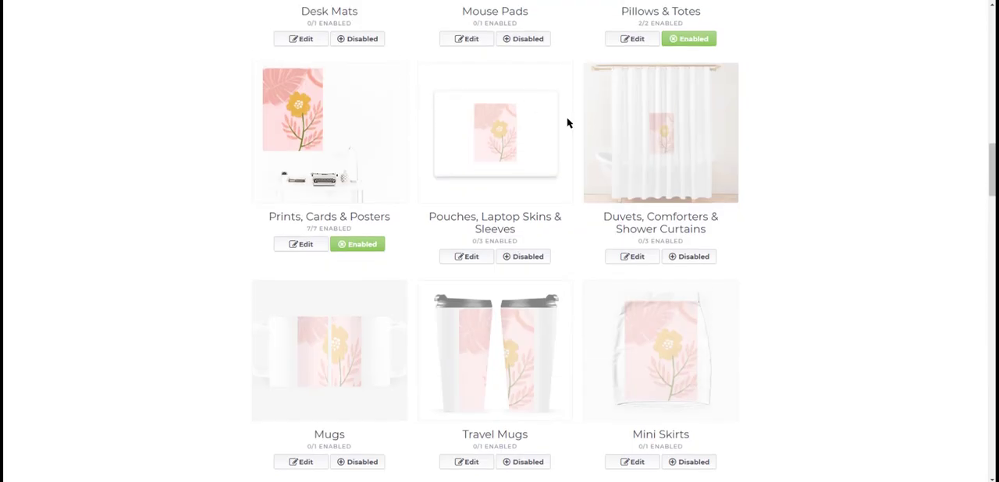
scroll(514, 197, up, 3)
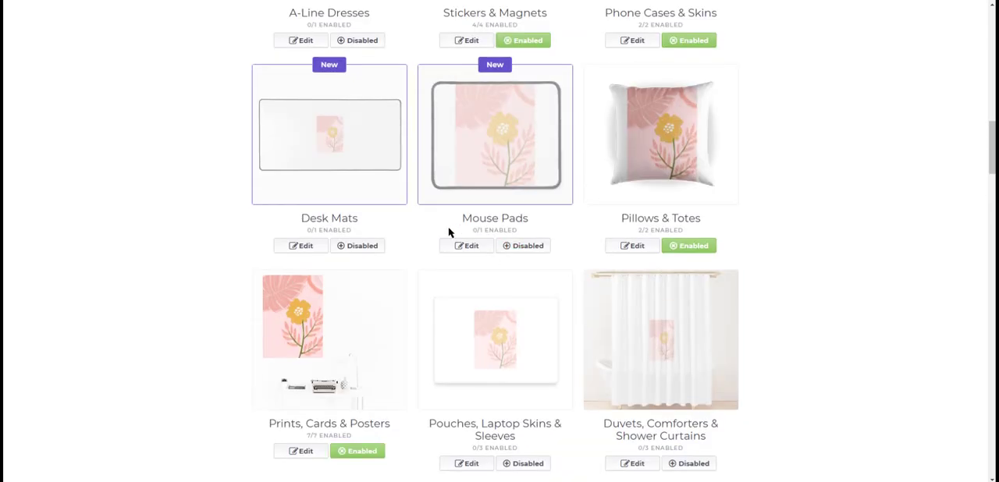
- Open the Mouse Pads product for editing, reposition the artwork on it at 100% scale, and center it horizontally
click(471, 245)
scroll(499, 288, down, 2)
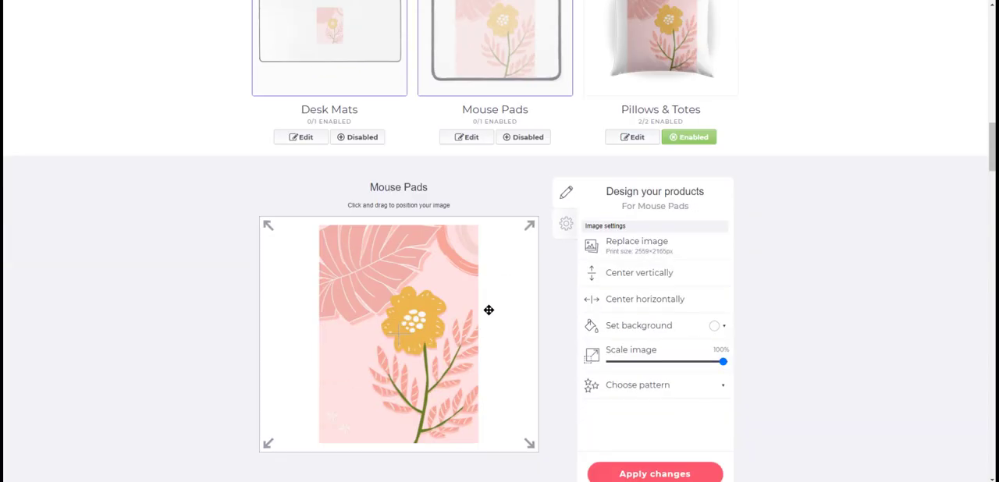
drag(449, 252, 510, 245)
drag(374, 397, 261, 406)
drag(336, 330, 398, 321)
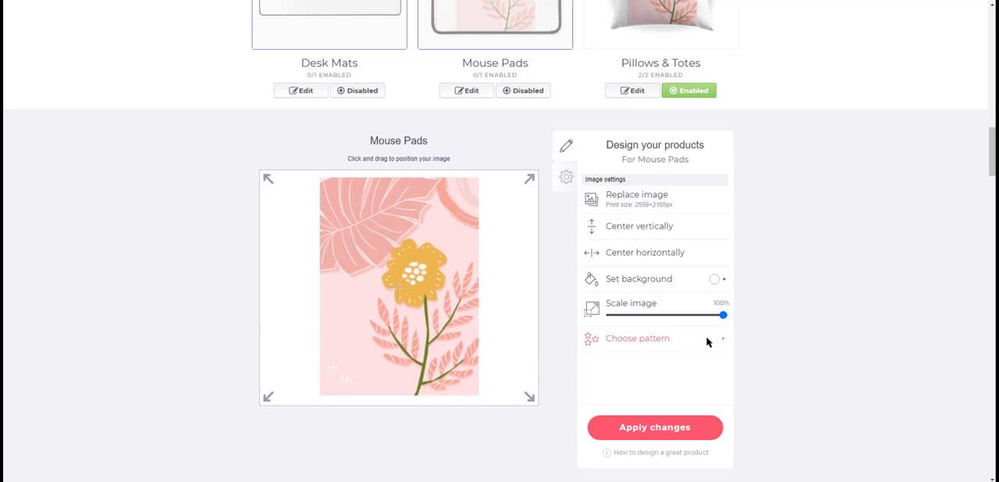
mouse_move(725, 316)
mouse_down()
mouse_move(661, 317)
mouse_move(744, 319)
mouse_up()
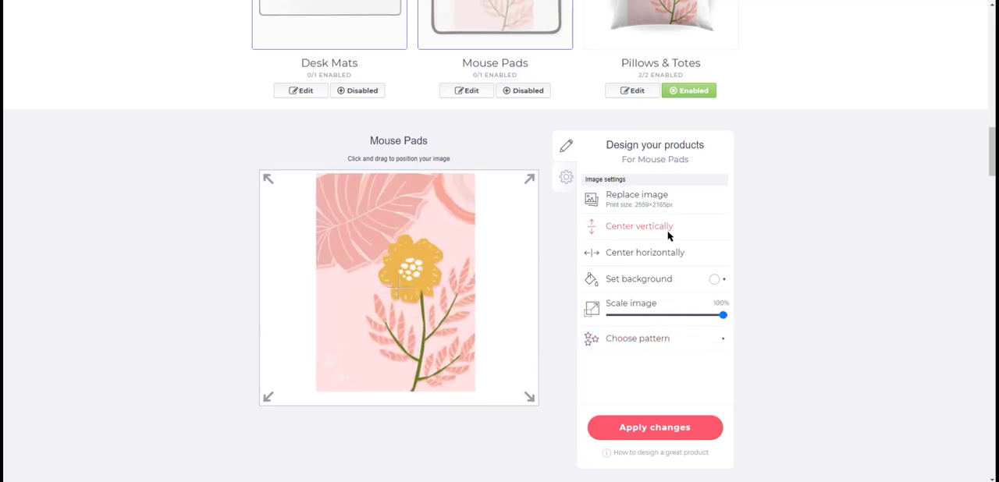
click(658, 254)
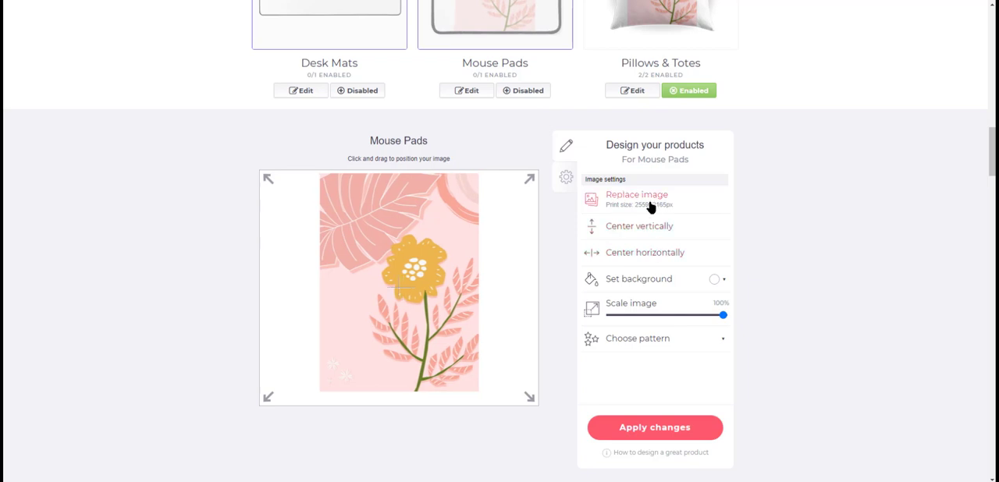
- Look through the background color and pattern options for the mouse pad
click(715, 279)
click(349, 308)
click(717, 282)
click(848, 445)
click(650, 343)
click(801, 303)
- Shift the artwork slightly on the mouse pad and apply the changes
scroll(677, 256, down, 2)
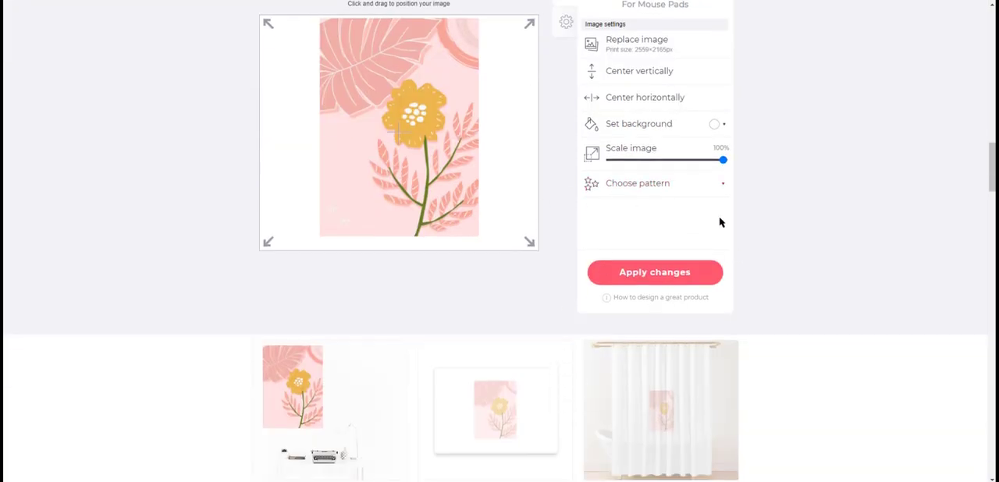
mouse_move(436, 199)
mouse_down()
mouse_move(419, 216)
mouse_move(437, 201)
mouse_up()
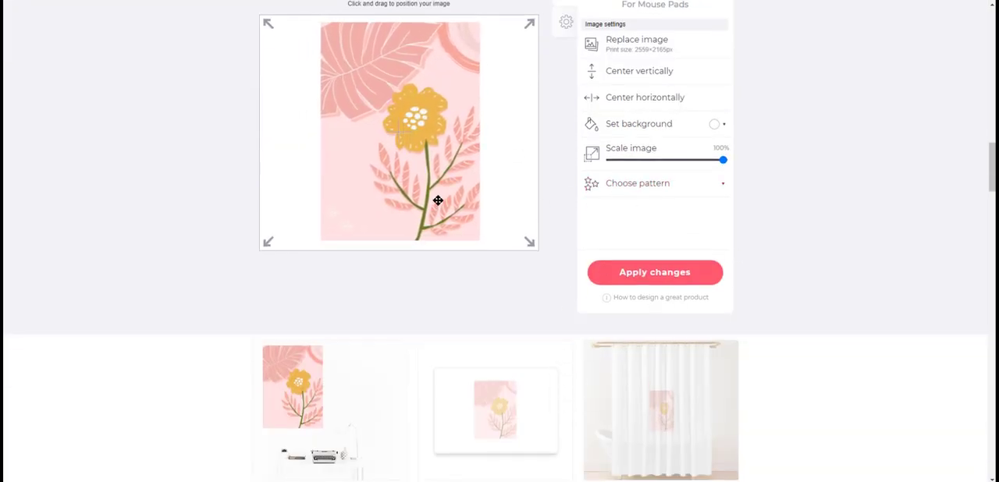
click(652, 276)
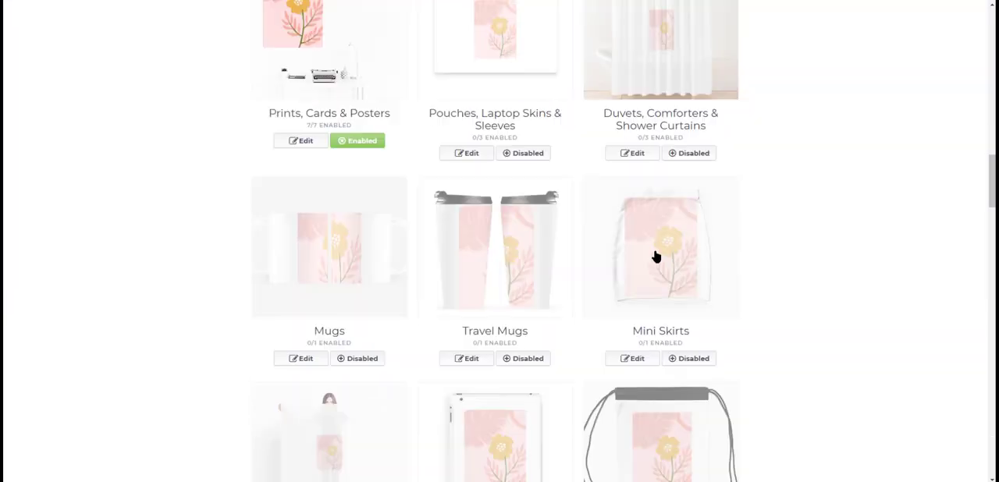
click(653, 257)
scroll(419, 252, up, 5)
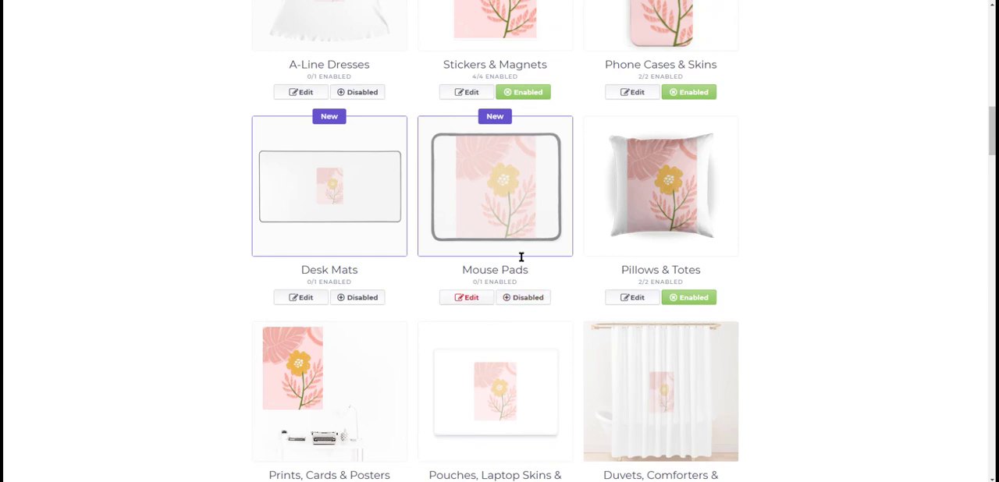
scroll(513, 273, up, 10)
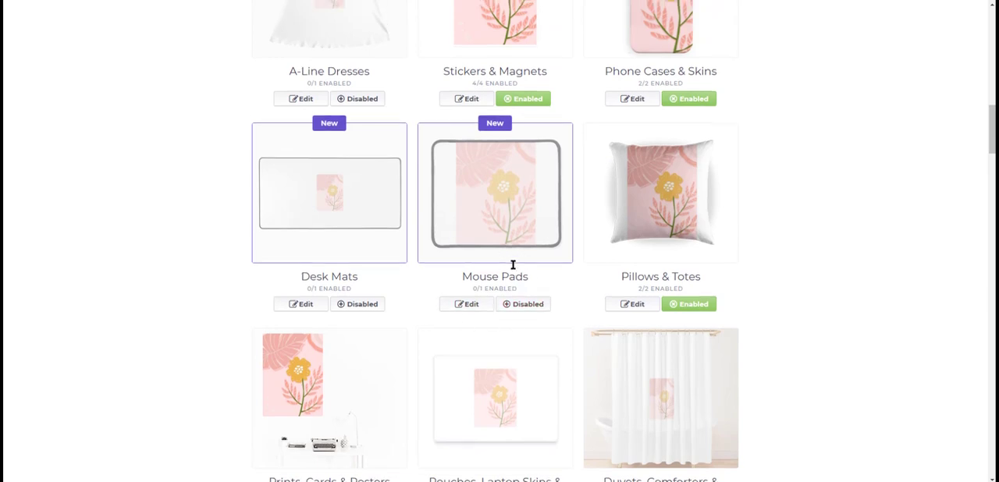
- Review the Deutsch, Français and Español versions of the work's title and tags, and return to the English version
scroll(513, 270, up, 2)
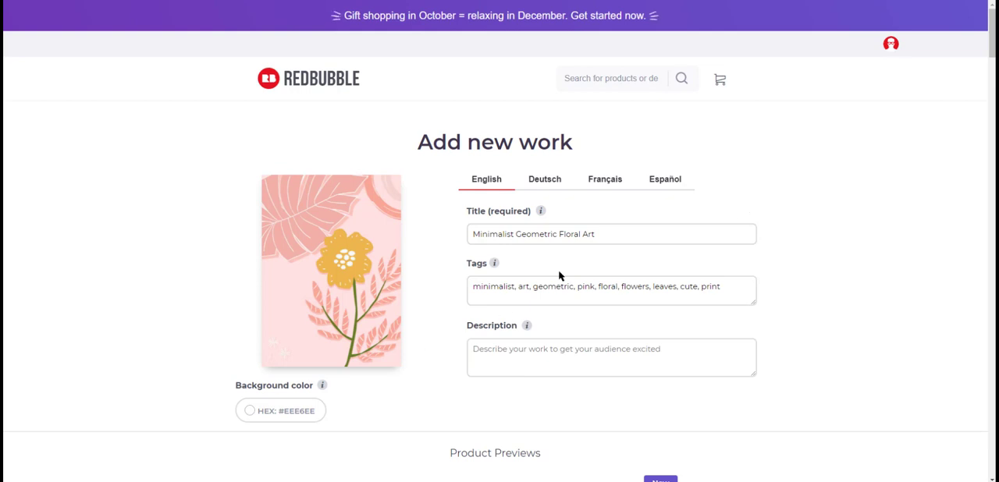
click(554, 182)
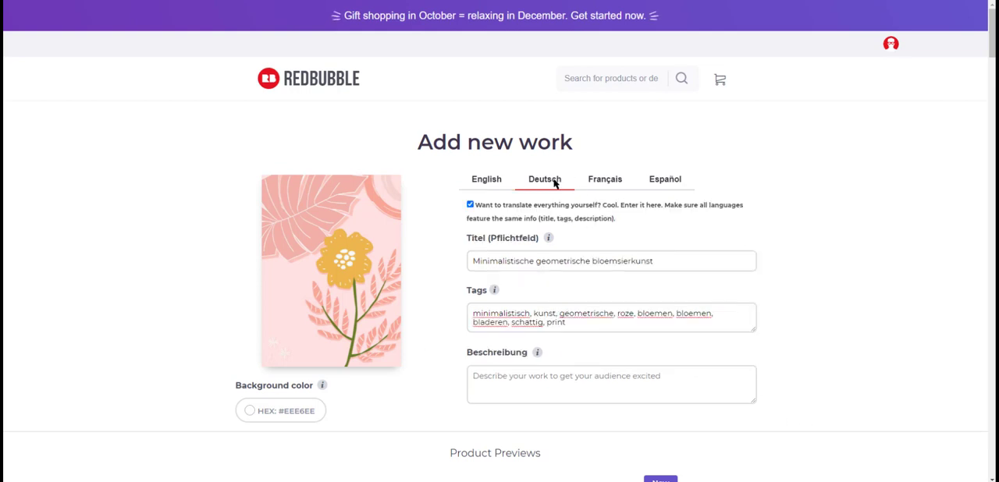
click(609, 180)
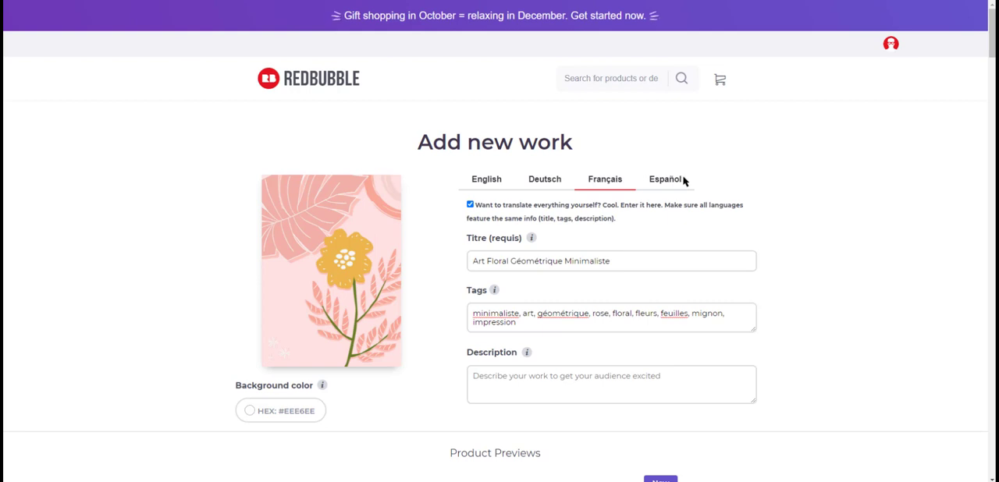
click(677, 183)
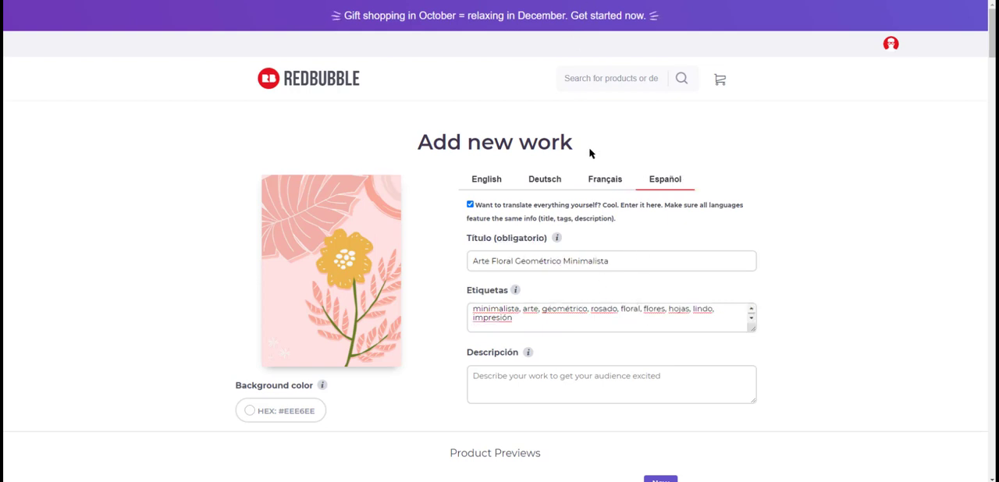
click(473, 180)
- Set the work's media to Design & Illustration and Digital Art
scroll(812, 254, down, 20)
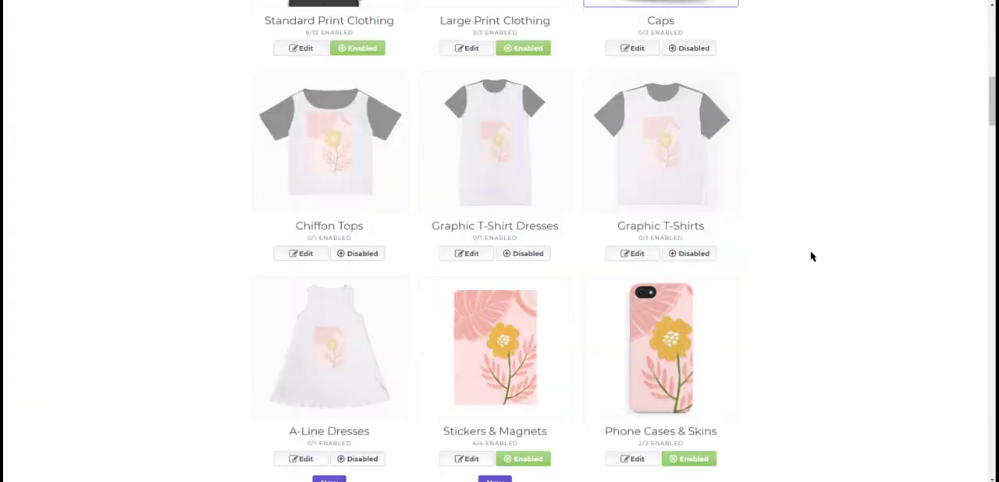
scroll(812, 254, down, 20)
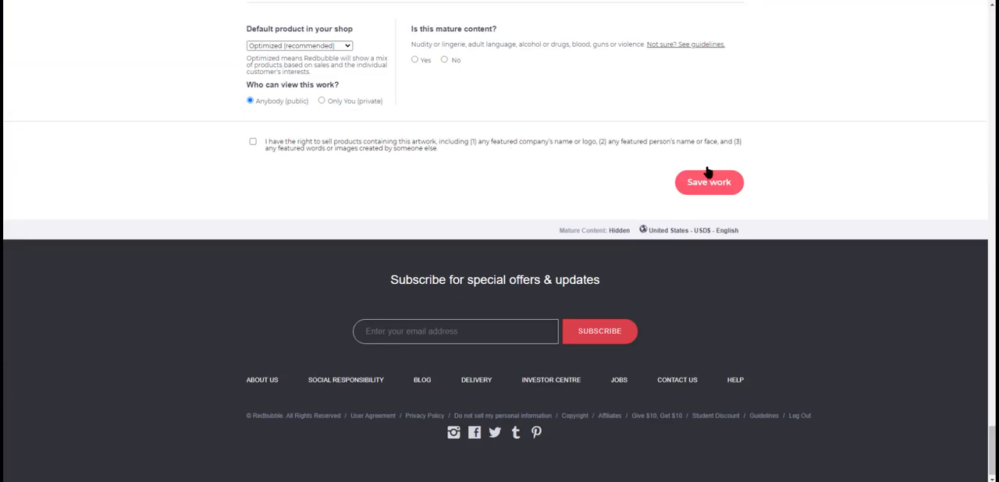
click(252, 141)
scroll(452, 164, up, 2)
scroll(434, 208, up, 3)
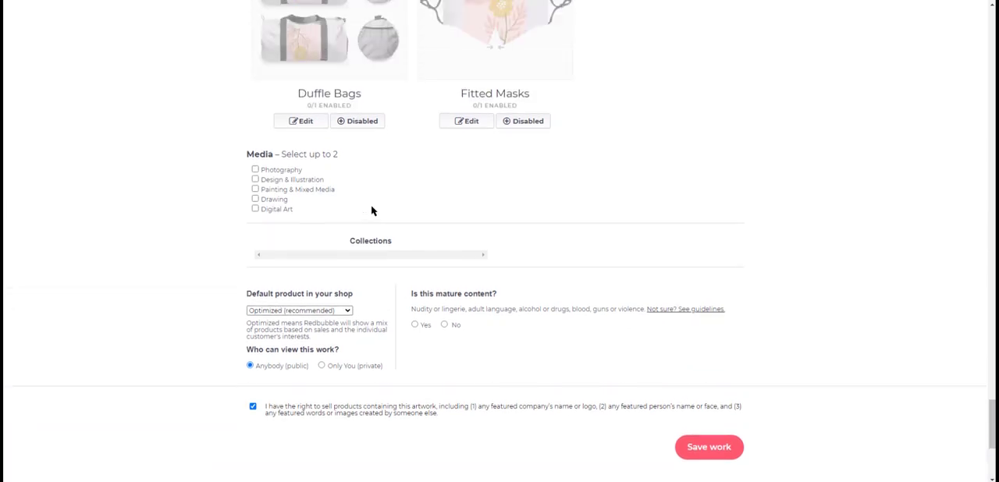
scroll(372, 212, down, 1)
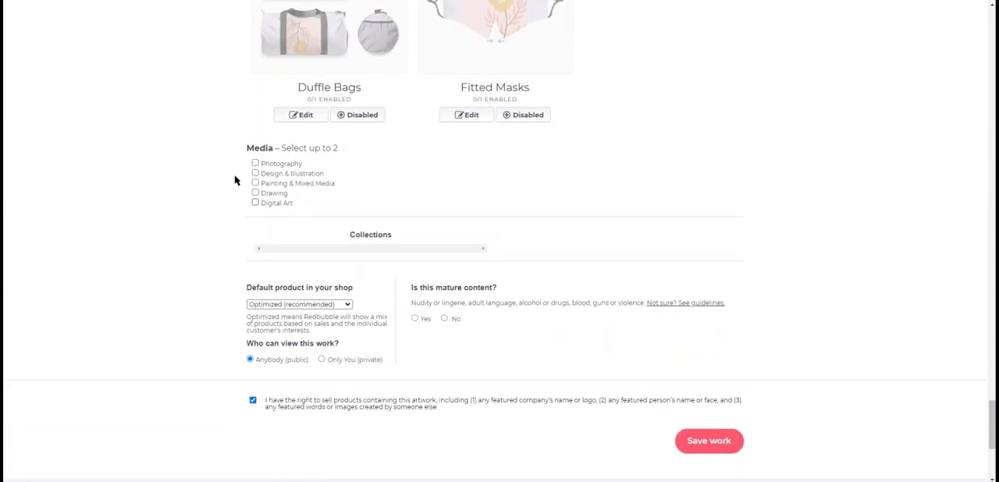
click(275, 175)
click(284, 206)
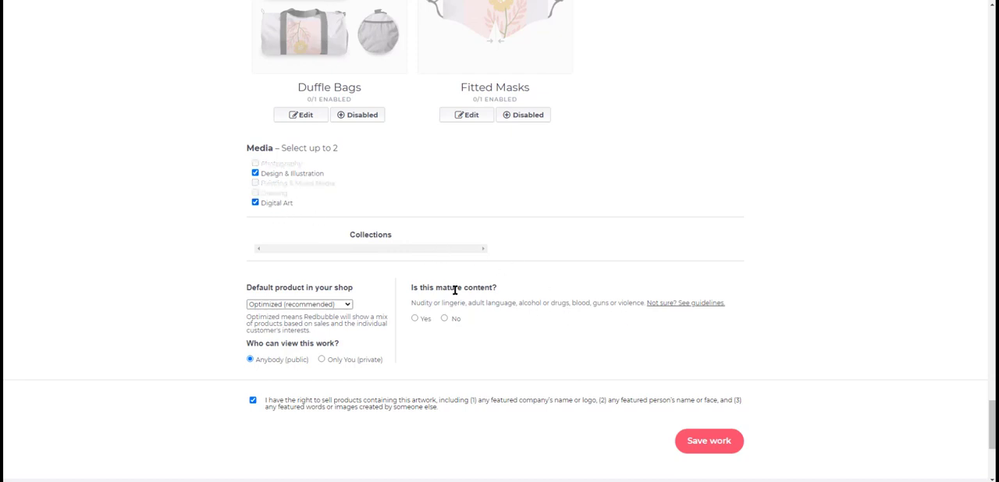
- Mark the work as not containing mature content, save it, and look over its product listings
click(453, 321)
click(709, 442)
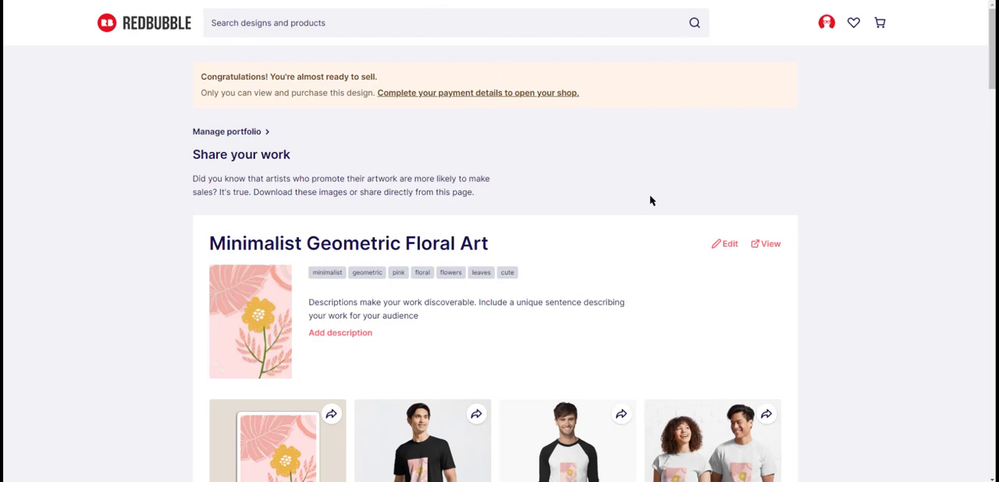
scroll(637, 198, down, 3)
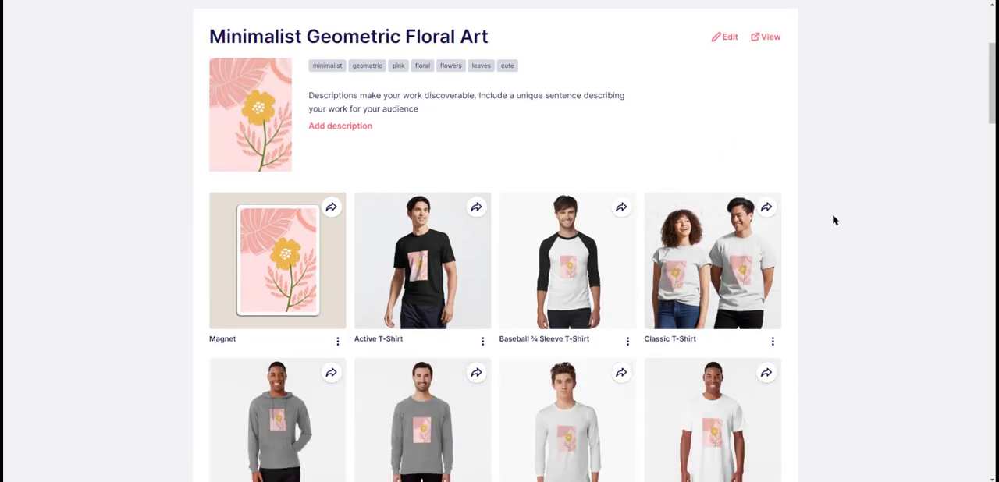
- Look through all the product mockups of the Minimalist Geometric Floral Art work and return to its title and tags
scroll(879, 278, down, 7)
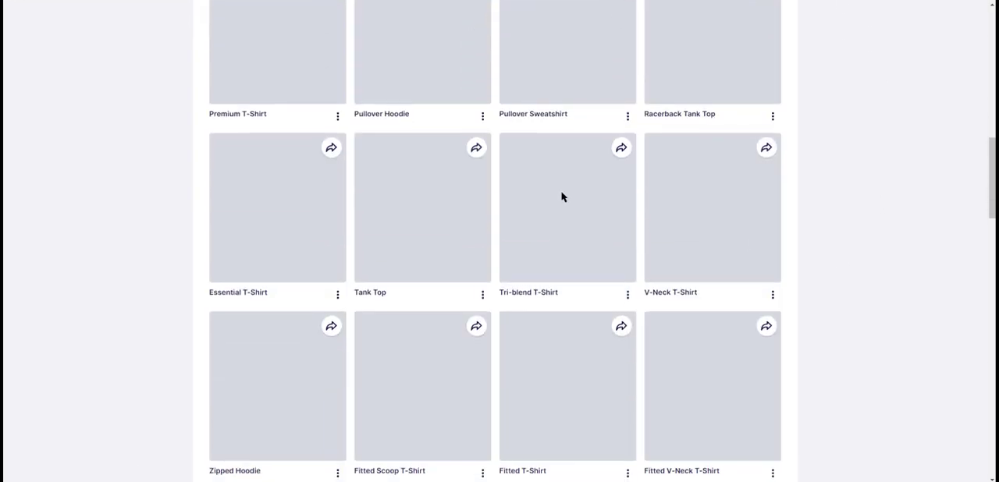
scroll(856, 245, down, 2)
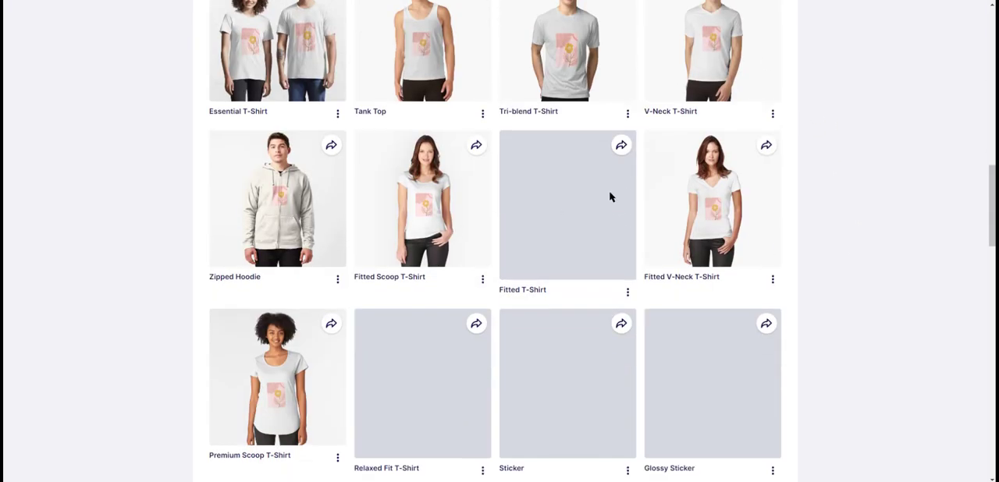
scroll(475, 292, down, 5)
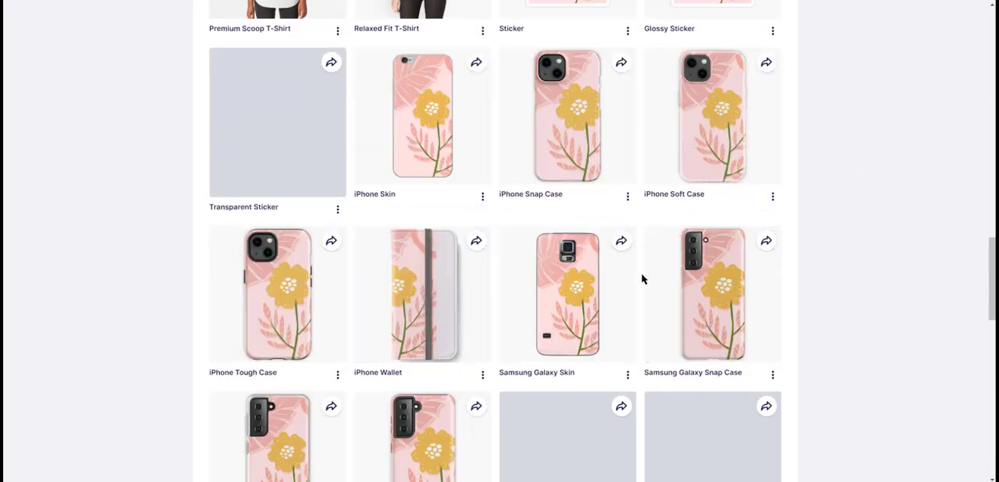
scroll(790, 294, down, 4)
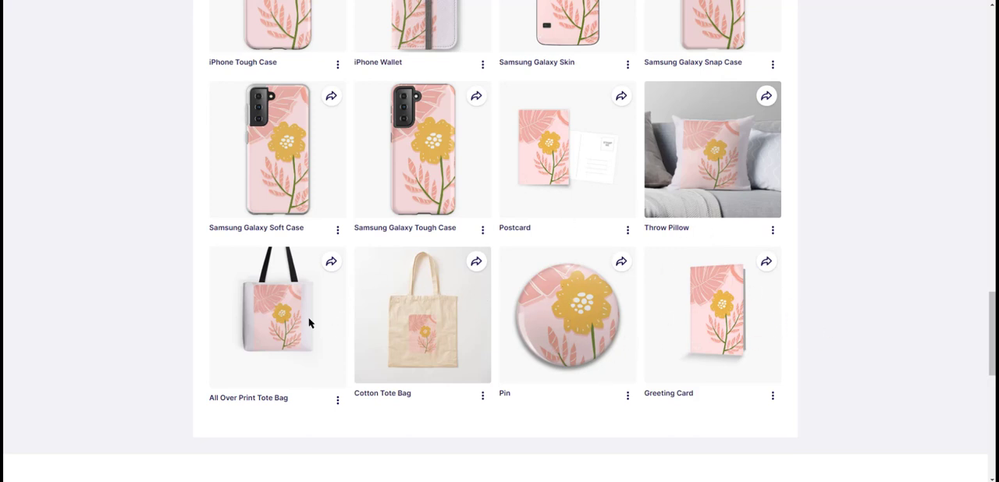
scroll(381, 336, up, 3)
scroll(593, 296, up, 3)
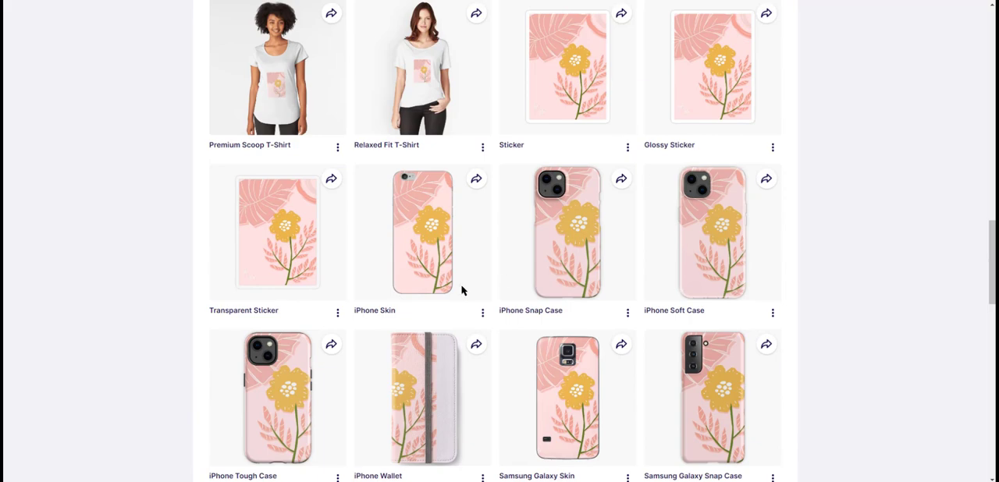
scroll(535, 248, up, 15)
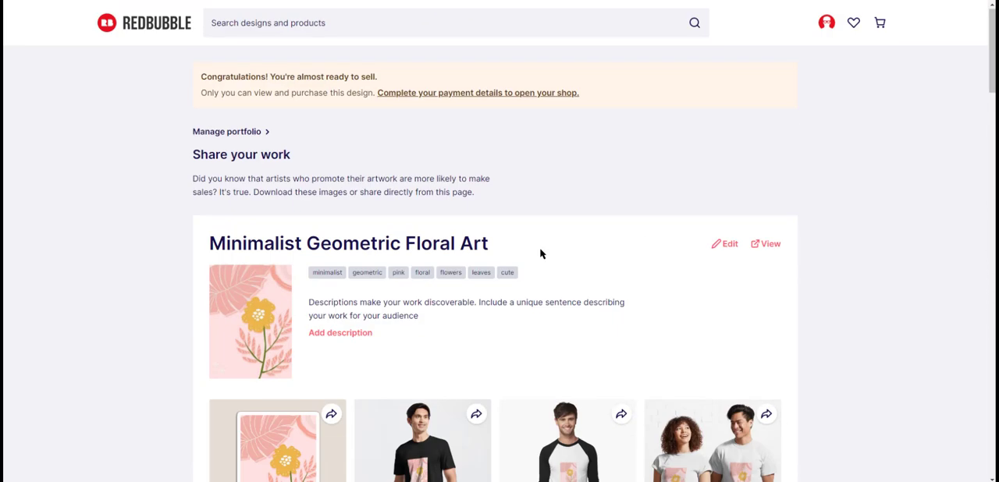
scroll(541, 254, down, 3)
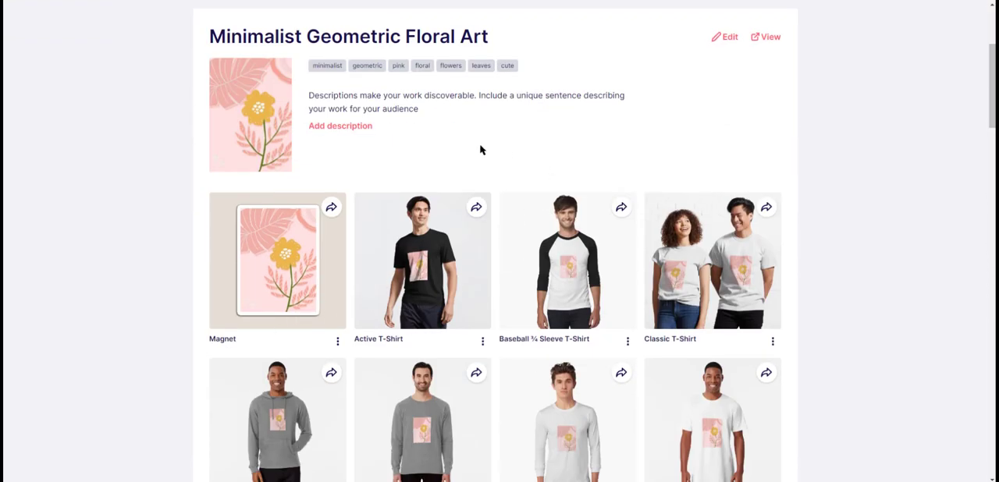
scroll(693, 133, up, 3)
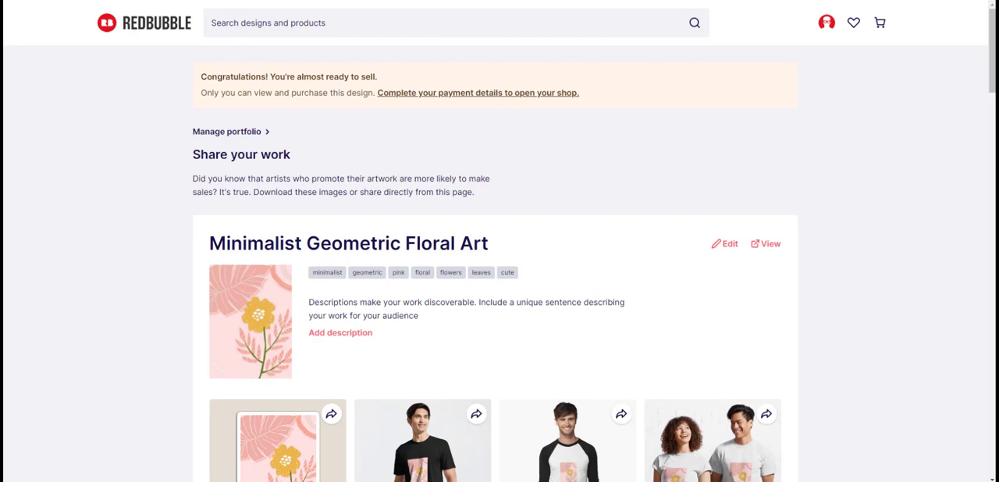
- Open the Etsy home page in a new browser tab and dismiss the Google sign-in prompt
key(ctrl+t)
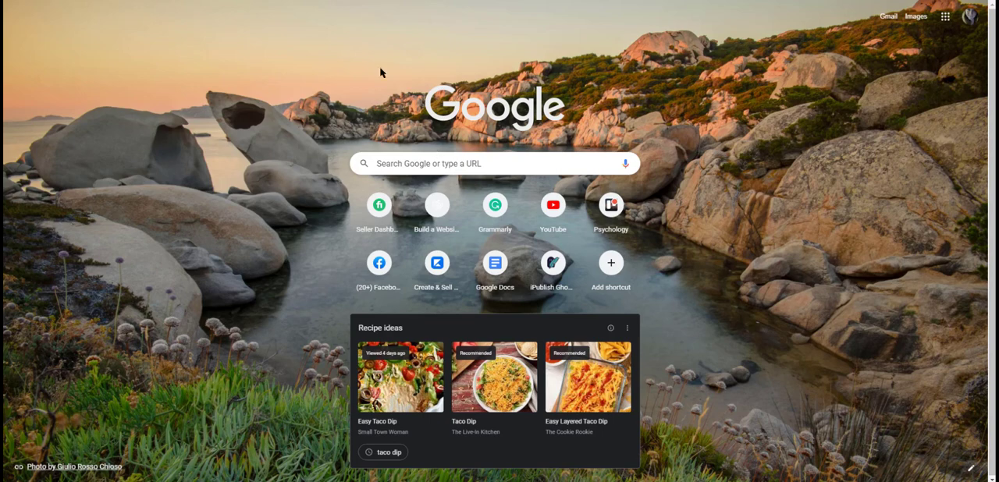
text(etsy)
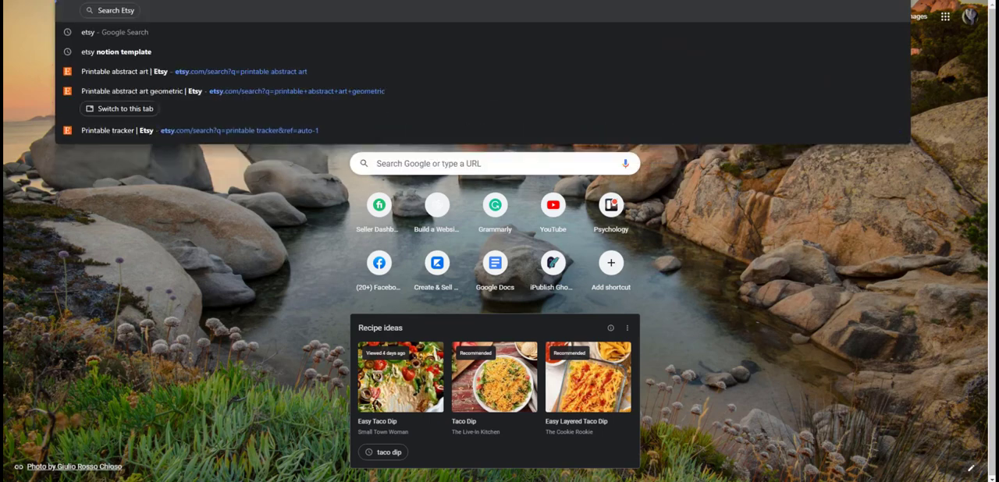
key(Return)
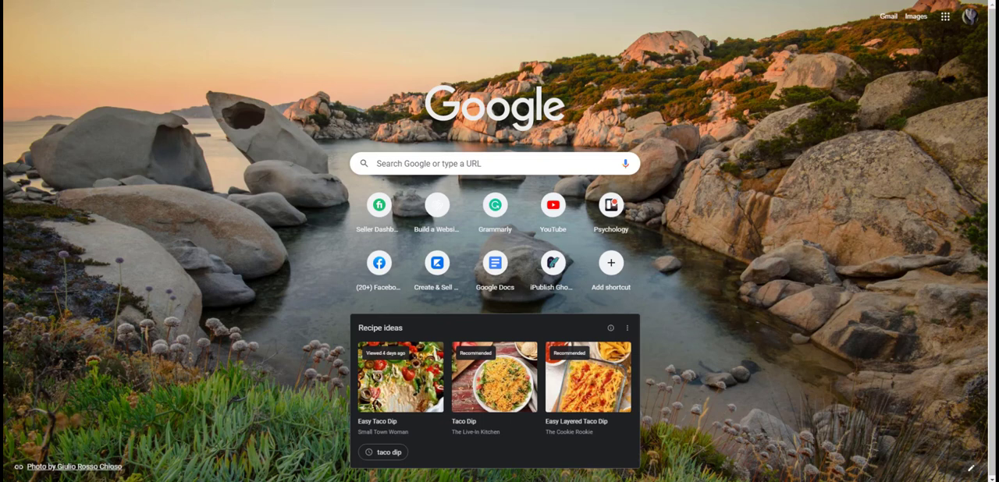
key(ctrl+t)
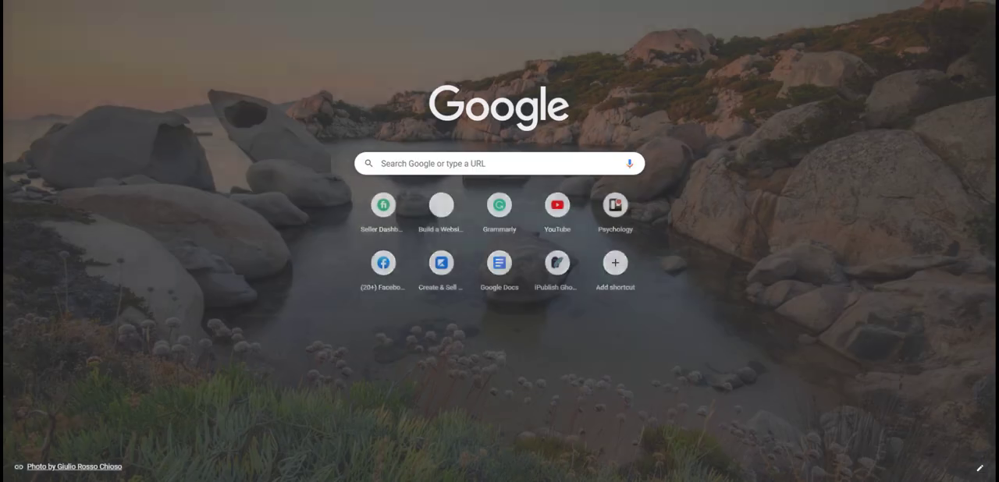
text(et)
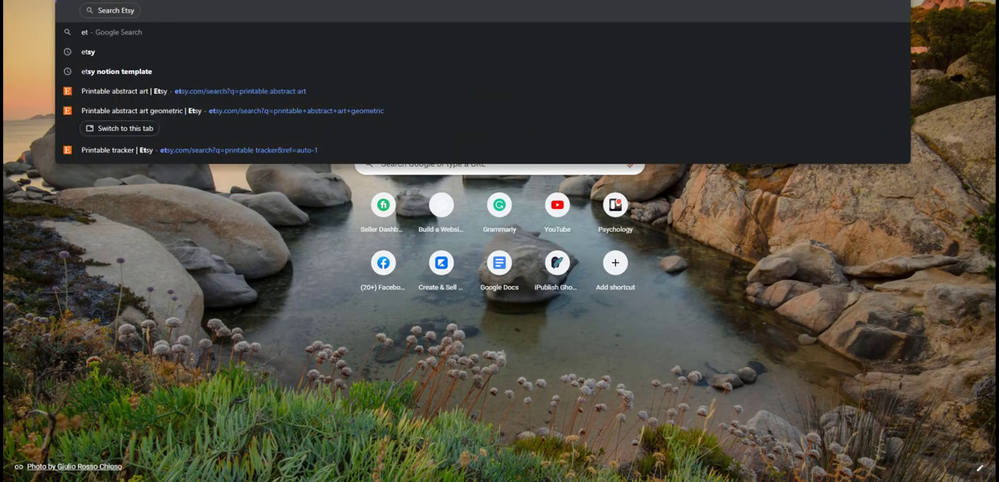
key(Return)
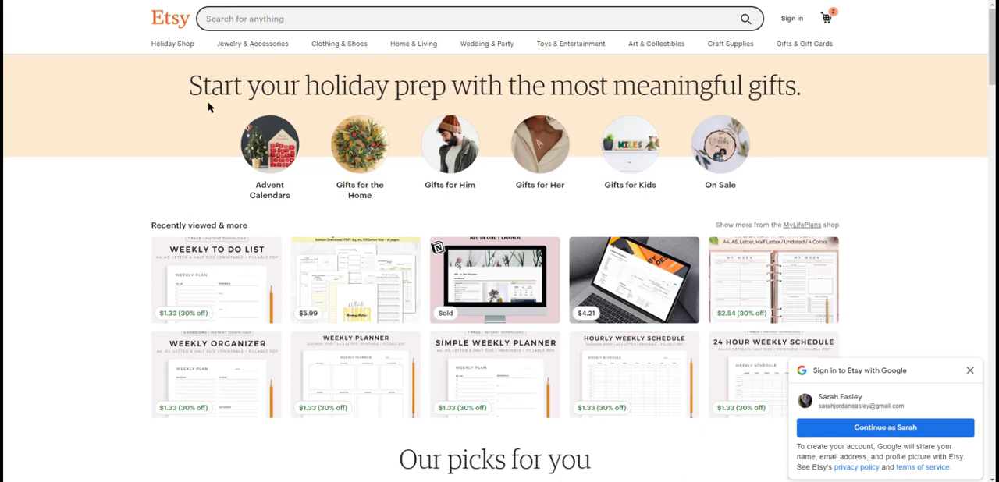
click(970, 370)
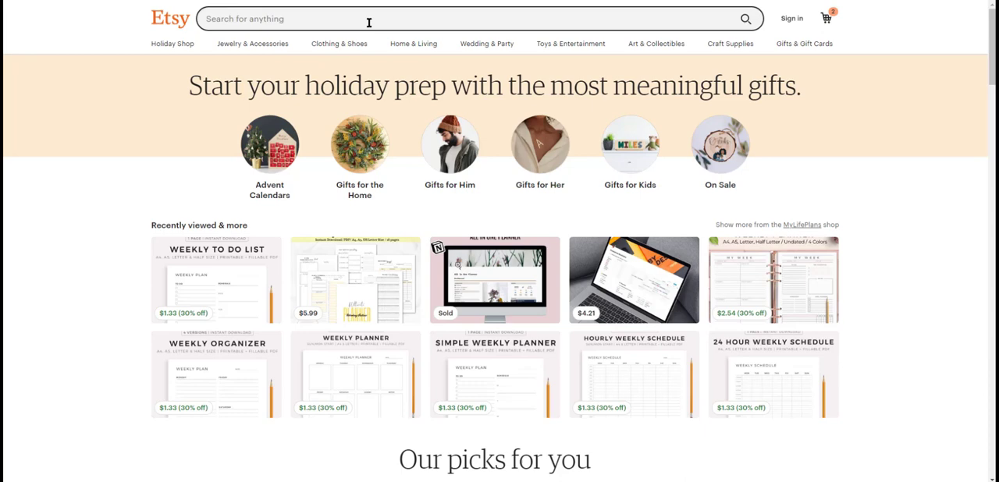
- Search Etsy for "minimalist printable art" and browse the listings to see how sellers present their prints in frames
click(369, 23)
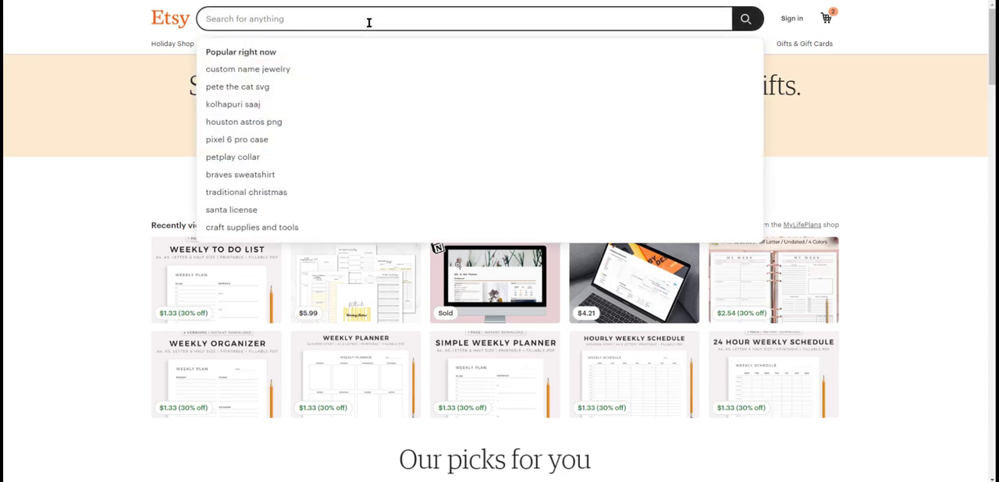
text(minimalist printable a)
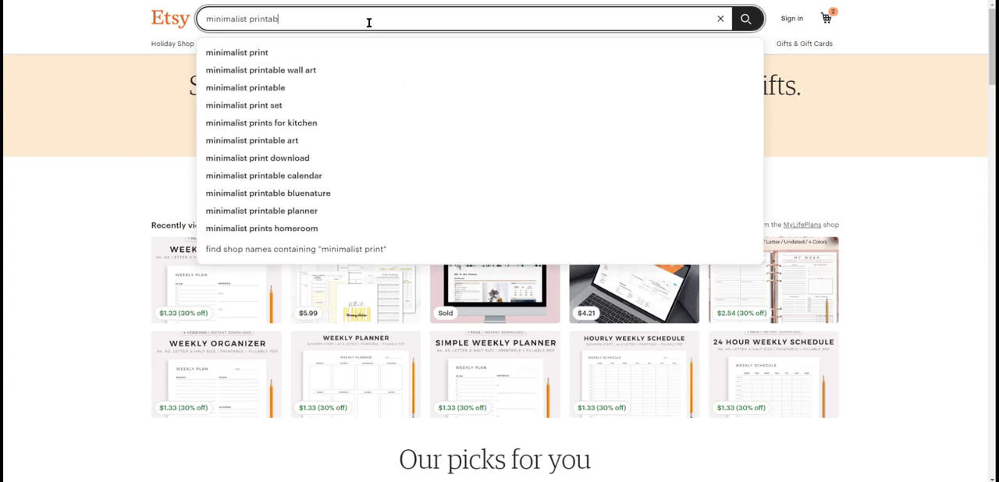
text(rt)
key(Return)
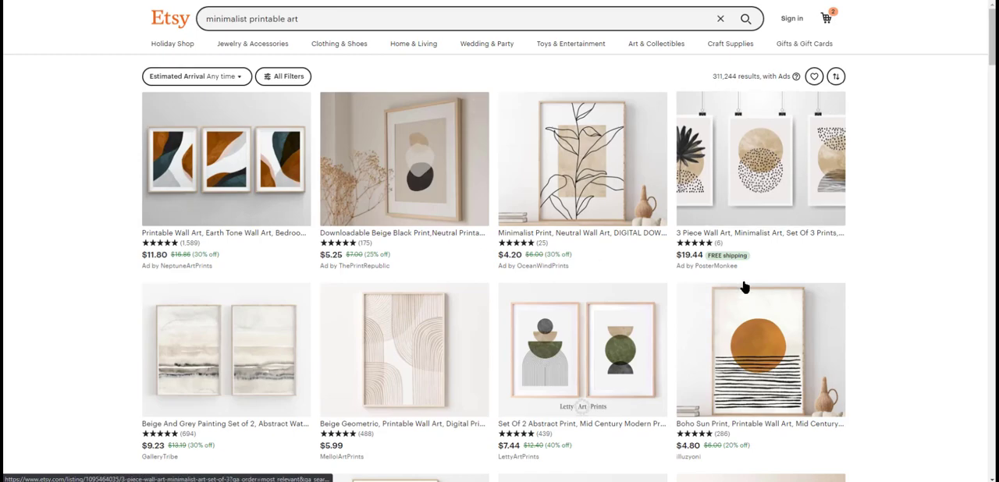
scroll(744, 287, down, 10)
scroll(619, 274, down, 5)
scroll(441, 246, down, 10)
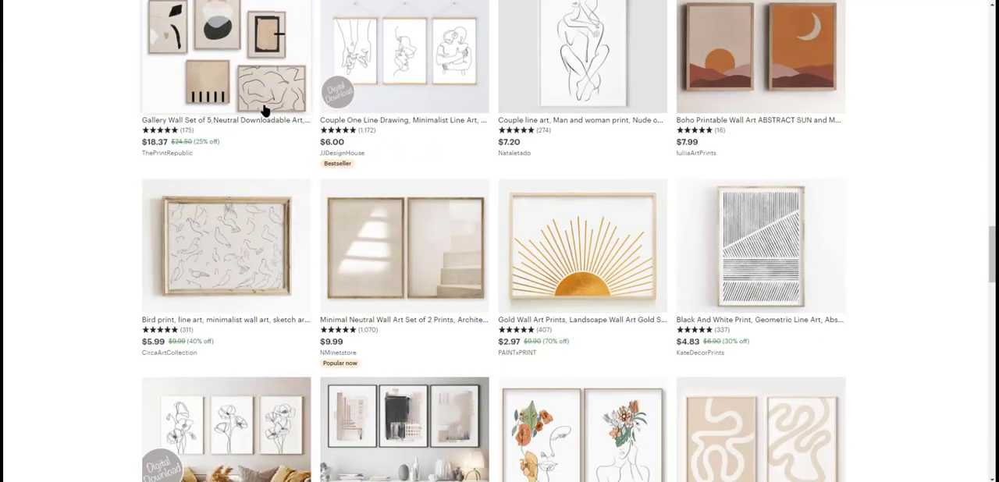
scroll(264, 95, up, 2)
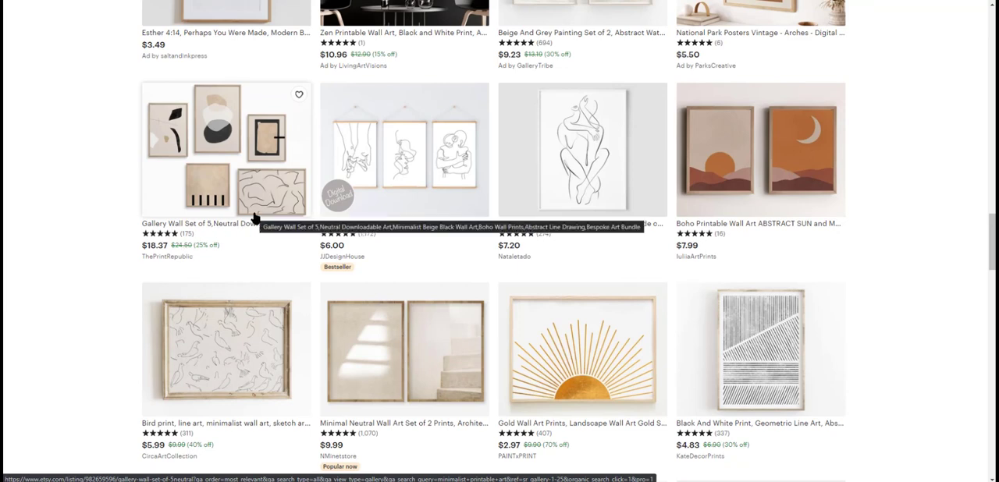
scroll(848, 293, down, 5)
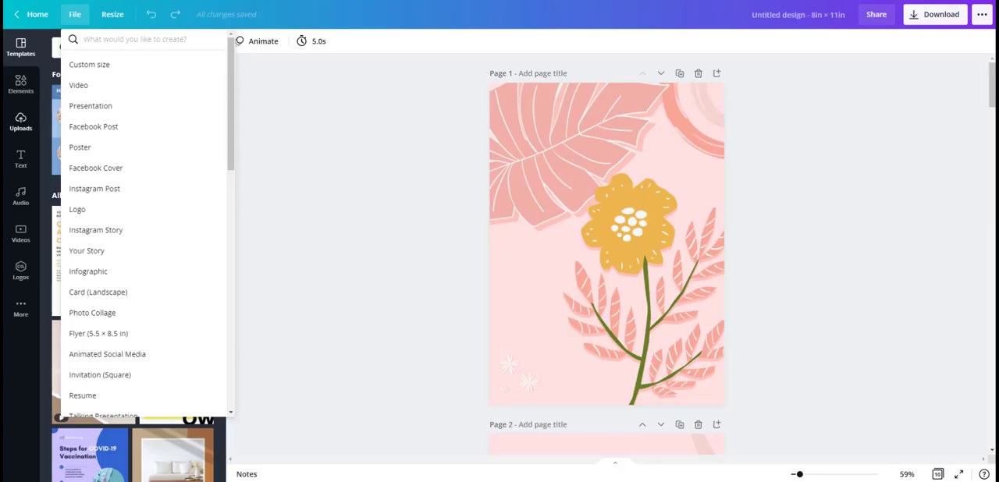
- Switch to Canva and create a new custom-size design of 2700 × 2000 px
click(96, 68)
text(2700)
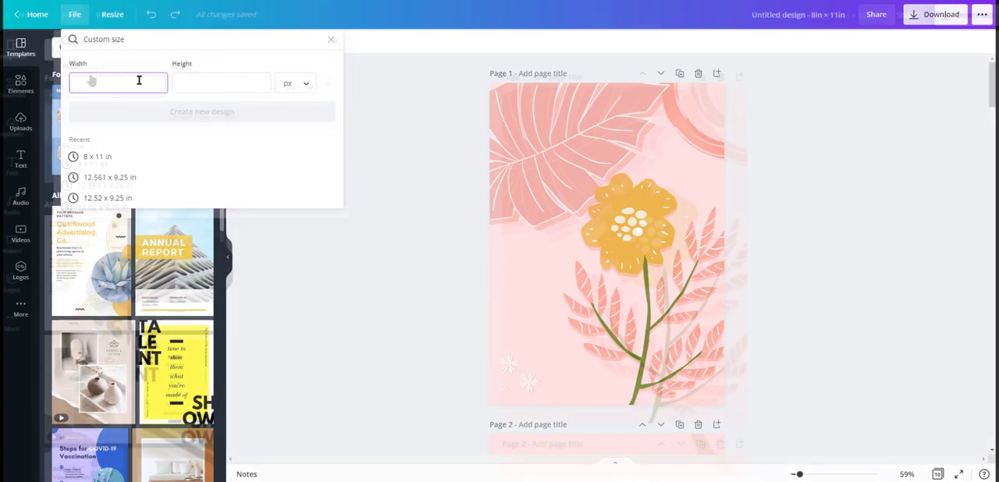
click(209, 82)
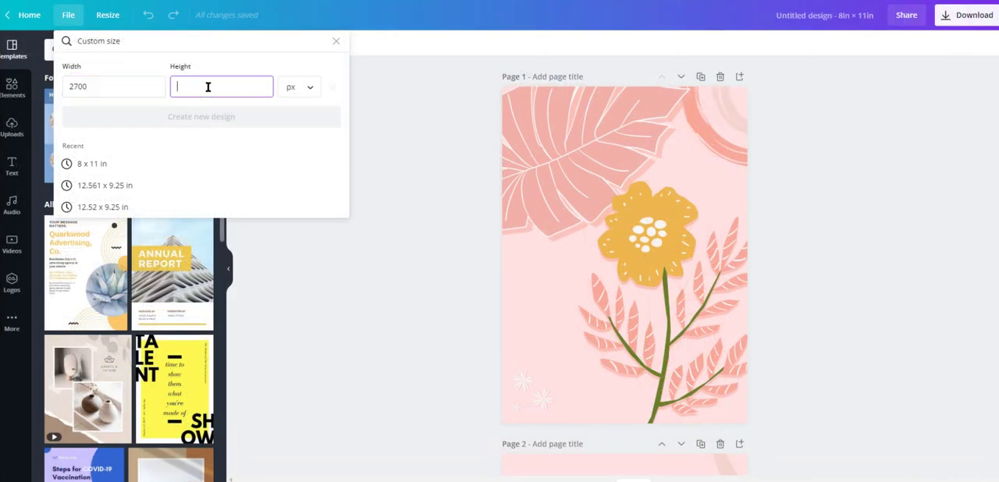
text(2000)
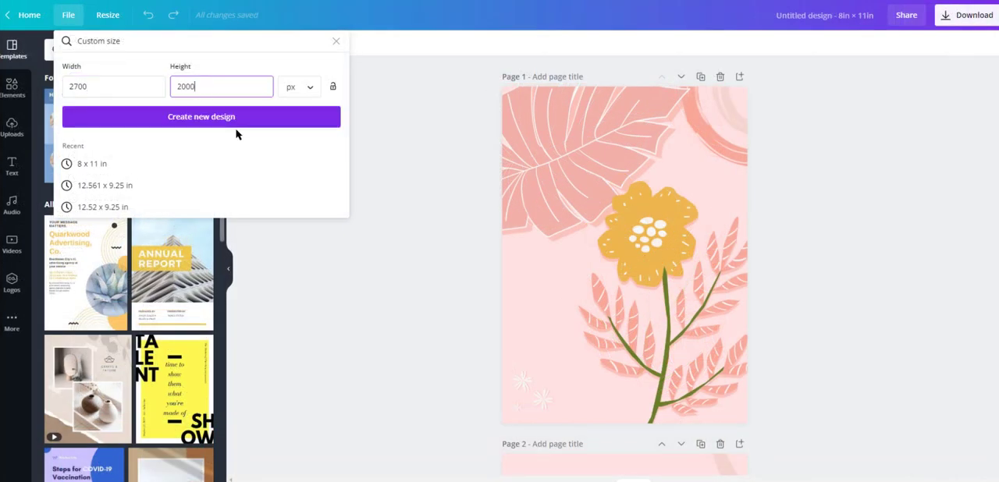
click(237, 123)
- Add the photo of the empty copper picture frame to the blank page and enlarge it to cover the whole page
click(11, 127)
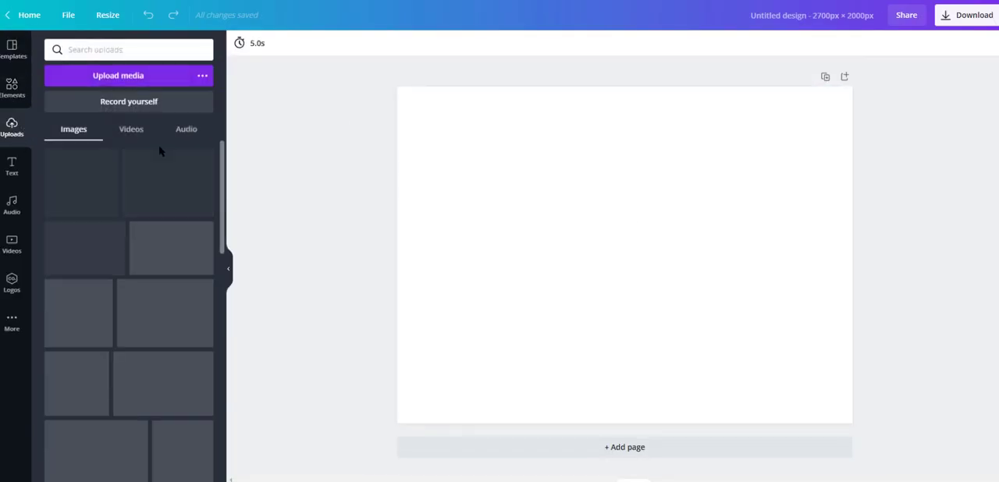
click(12, 87)
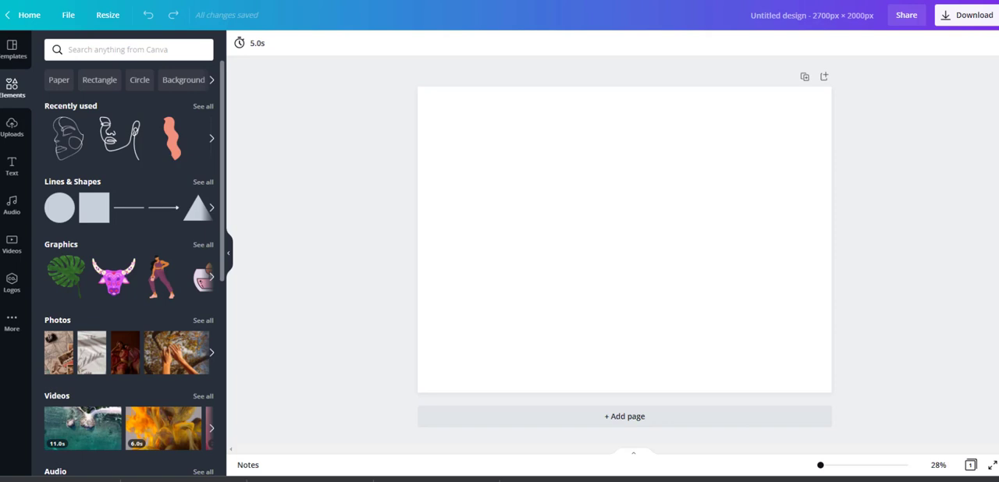
drag(998, 272, 587, 256)
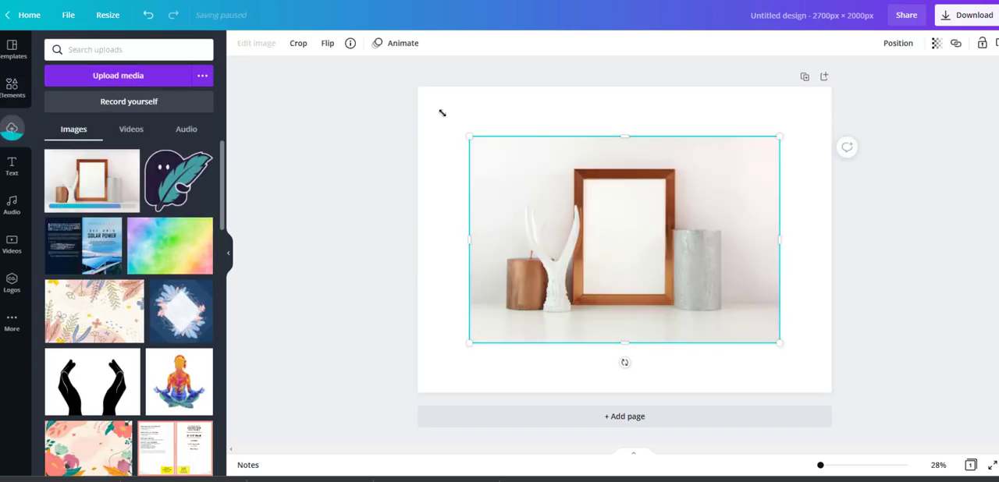
drag(467, 134, 394, 86)
drag(779, 343, 852, 392)
click(851, 98)
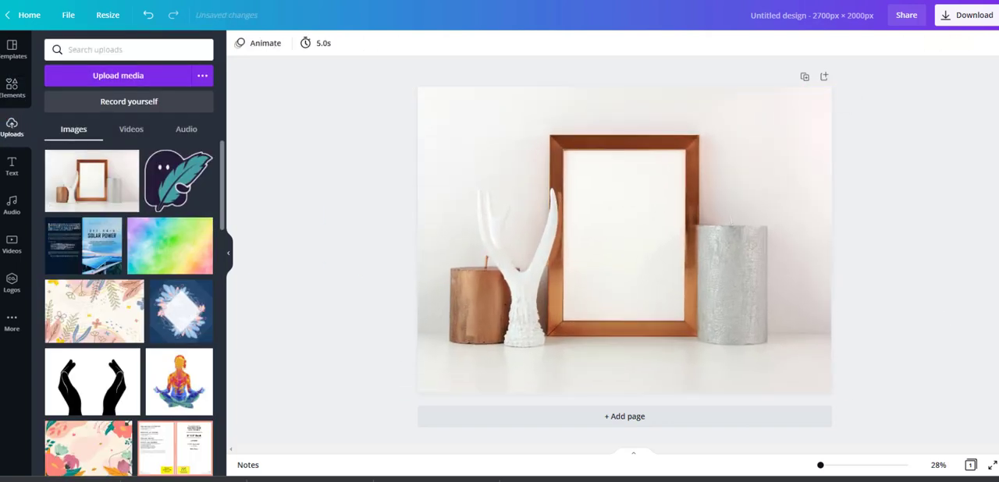
- Place the pink floral artwork over the empty picture frame and size it to fit the frame's opening
drag(613, 256, 609, 251)
drag(582, 193, 602, 216)
drag(728, 378, 688, 321)
drag(688, 236, 686, 234)
drag(563, 236, 564, 236)
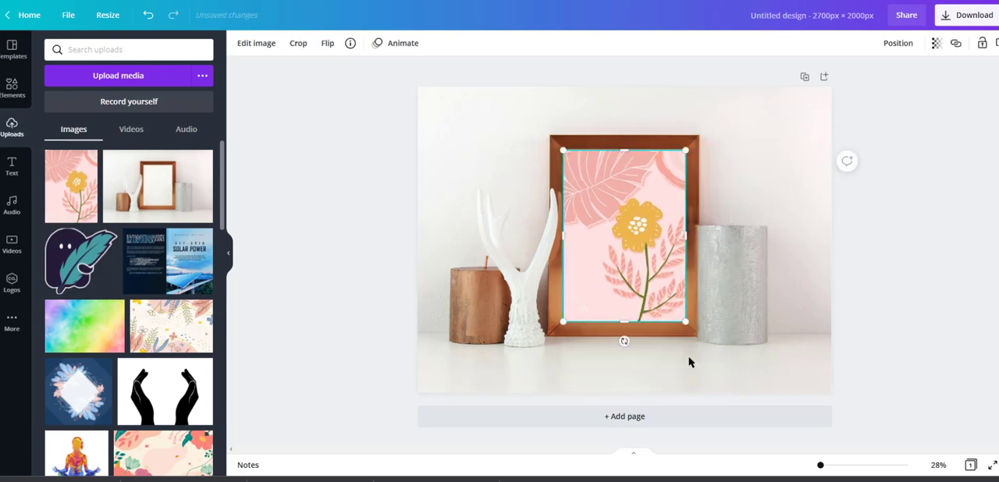
- Trim the floral artwork's lower edge so it lines up with the inside of the wooden frame
click(848, 465)
drag(238, 309, 239, 309)
scroll(312, 332, down, 6)
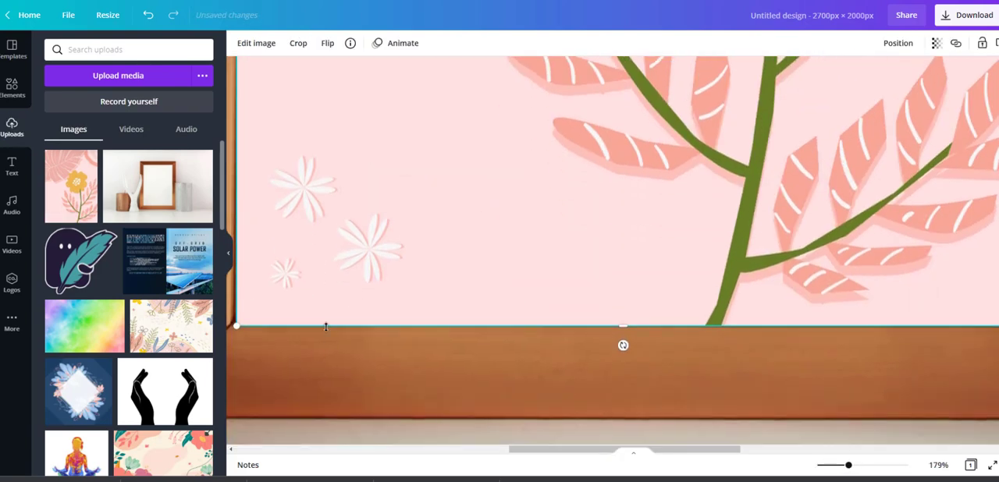
drag(317, 326, 317, 320)
- Fine-tune the artwork's right and upper edges so they line up with the inside of the frame
scroll(805, 256, right, 3)
scroll(805, 221, up, 3)
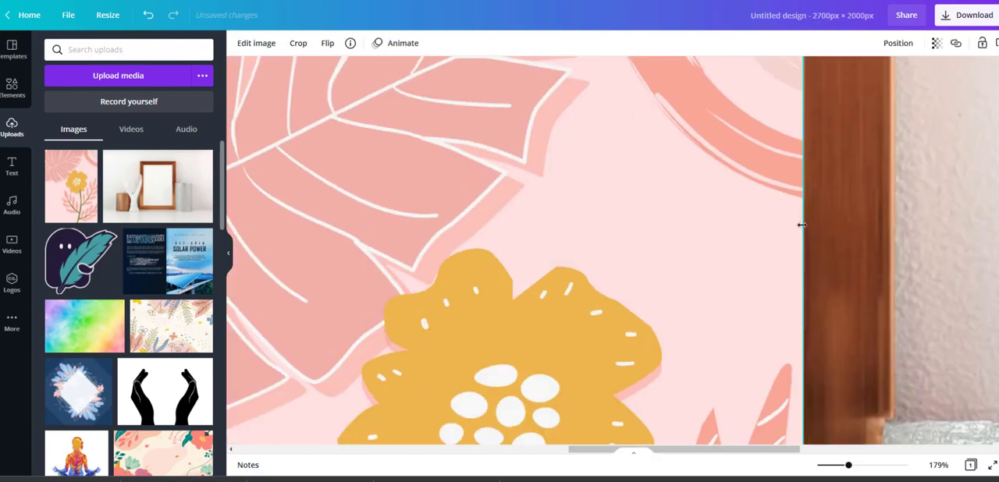
scroll(805, 156, down, 5)
drag(805, 158, 796, 169)
drag(784, 211, 784, 212)
click(816, 255)
scroll(815, 255, up, 7)
scroll(815, 254, up, 6)
click(787, 270)
drag(415, 195, 416, 192)
scroll(851, 257, down, 12)
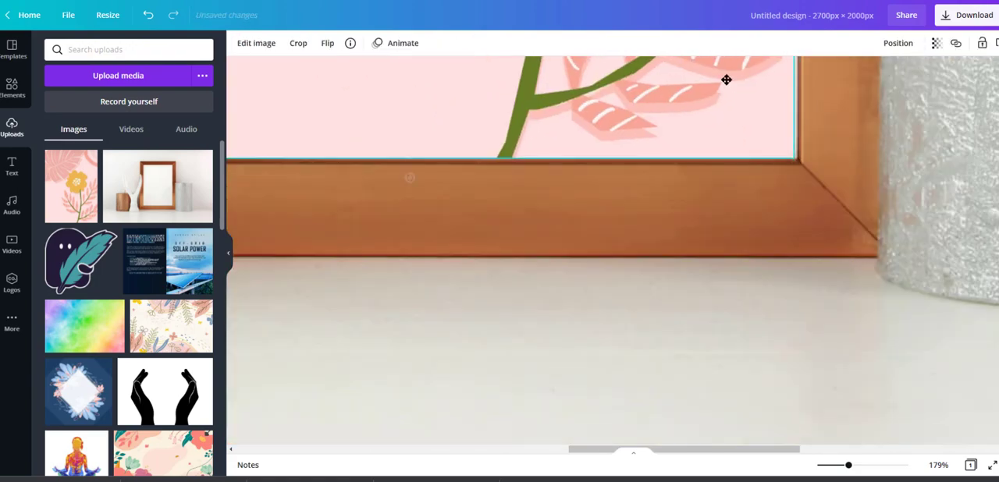
scroll(793, 257, up, 10)
click(821, 465)
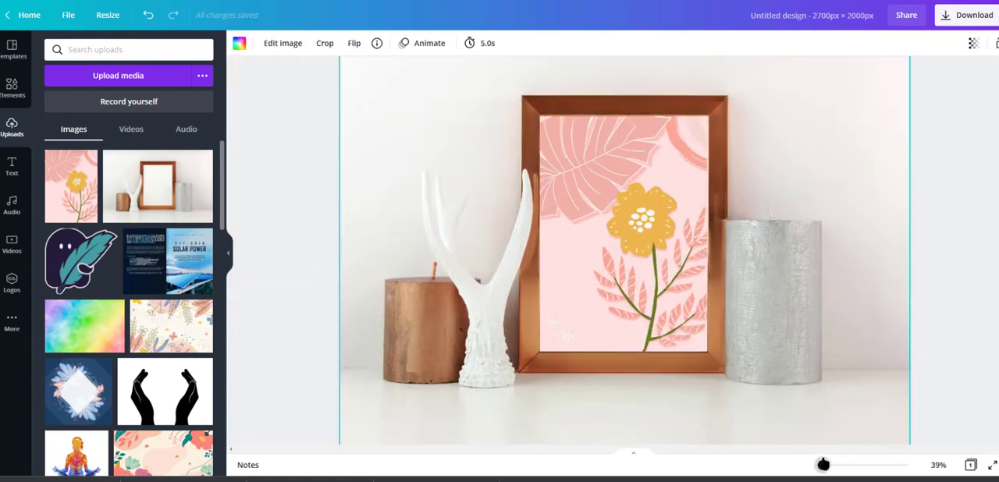
drag(819, 464, 822, 465)
- Make the floral artwork in the frame slightly transparent so it blends with the photo
click(902, 335)
click(678, 242)
click(937, 44)
drag(900, 77, 888, 80)
click(946, 190)
click(946, 190)
- Add a triangle shape over the framed artwork, rotate it counterclockwise and move it higher on the page
click(12, 87)
click(129, 50)
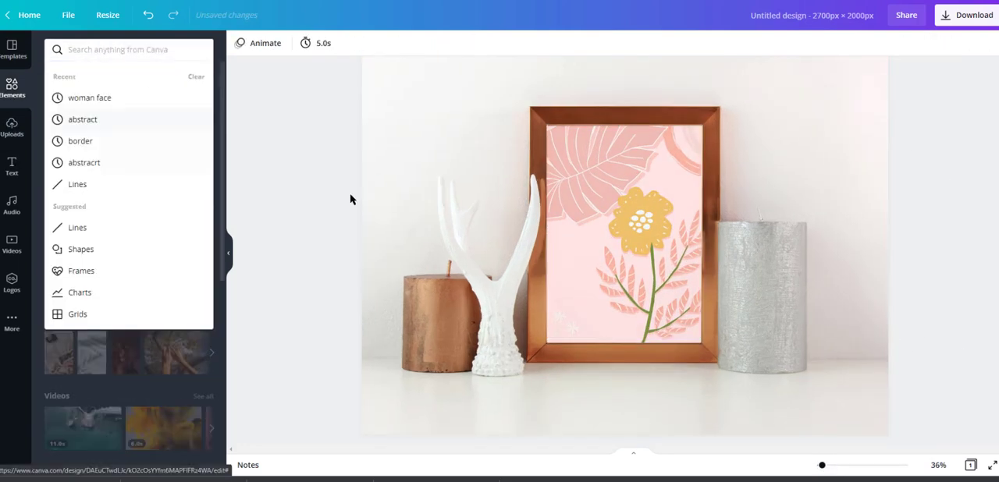
click(68, 140)
drag(631, 289, 552, 279)
drag(546, 355, 623, 329)
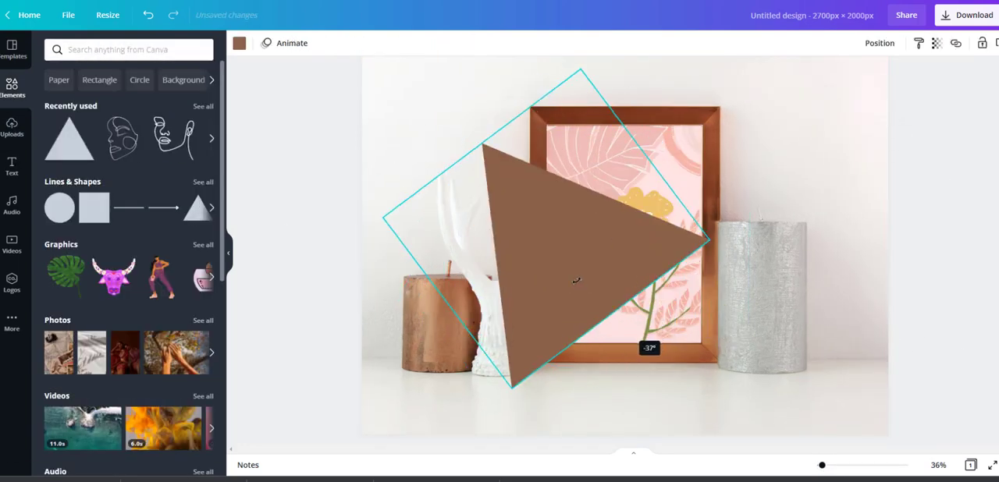
drag(580, 288, 581, 173)
- Try to turn the triangle into a light reflection by making it mostly transparent, enlarging it and angling it across the framed artwork
scroll(573, 320, up, 1)
click(936, 43)
drag(900, 75, 840, 76)
drag(513, 316, 489, 421)
drag(633, 338, 659, 312)
drag(631, 236, 617, 229)
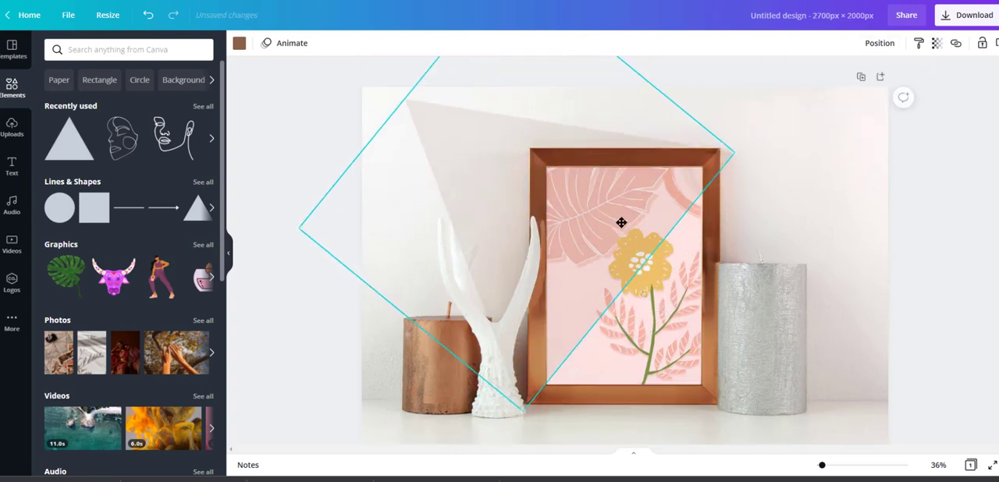
drag(640, 299, 653, 284)
drag(541, 410, 537, 393)
drag(638, 269, 634, 275)
drag(592, 182, 595, 188)
double_click(820, 185)
click(939, 273)
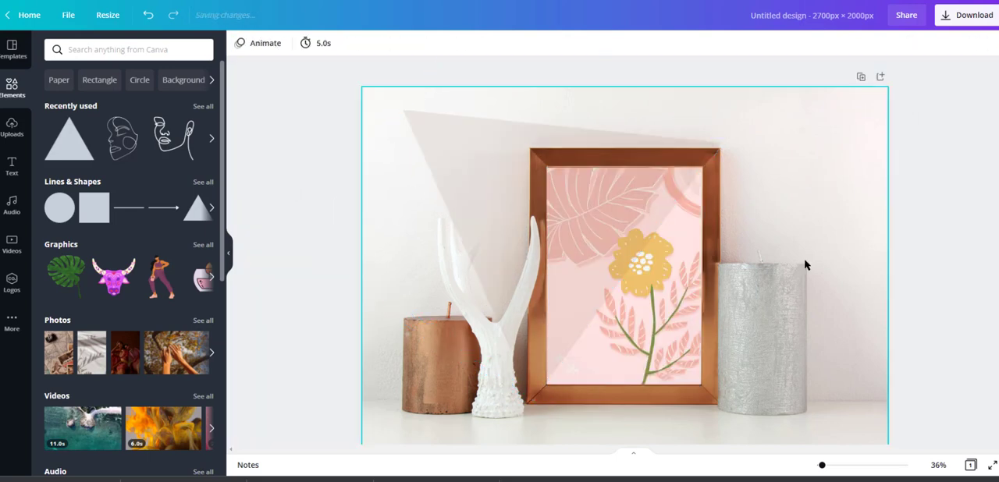
- Delete the translucent triangle and search the elements for "triangle"
click(627, 187)
key(Delete)
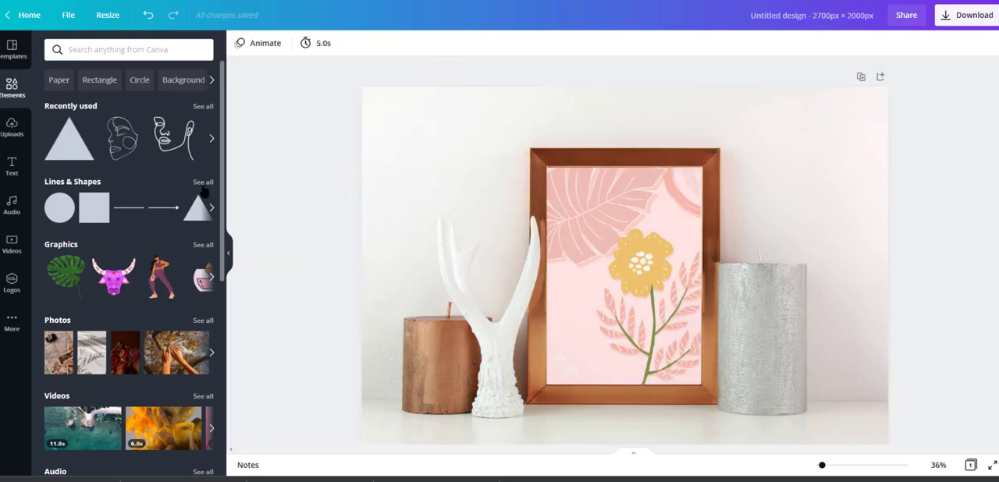
click(78, 47)
text(triangle)
key(Return)
- Add the right-angled triangle, rotating and stretching it to cover the artwork's upper-left half inside the frame
click(129, 128)
drag(622, 408, 379, 281)
drag(641, 270, 668, 259)
drag(758, 271, 707, 302)
drag(629, 380, 629, 385)
- Recolor the triangle over the artwork in a light shade and make it mostly transparent so it looks like a subtle reflection
click(938, 44)
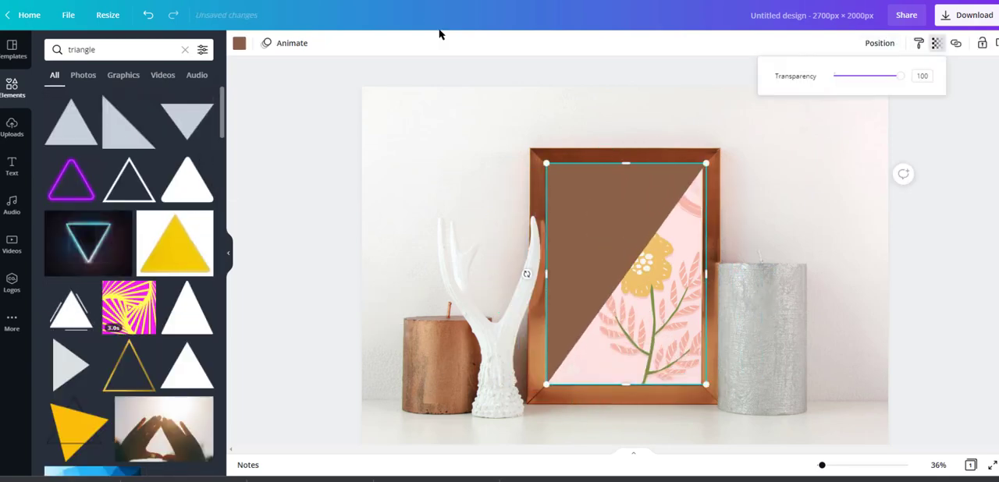
click(240, 43)
click(113, 257)
click(937, 44)
drag(901, 76, 843, 76)
click(618, 186)
click(114, 101)
click(735, 244)
click(642, 170)
click(806, 201)
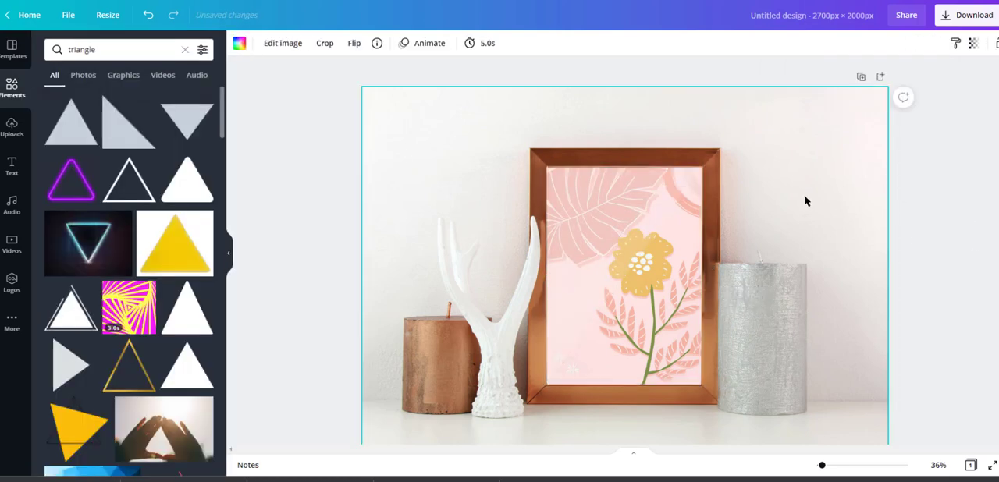
- Search the elements for "circle" and place the peach textured circle on the wall above the silver candle
click(340, 325)
scroll(340, 325, down, 2)
scroll(296, 242, up, 1)
double_click(85, 50)
text(circle)
key(Return)
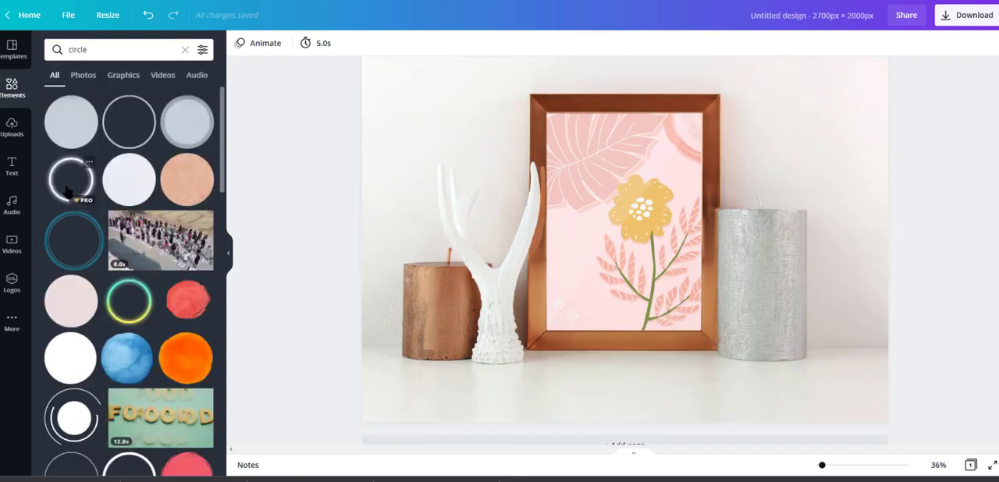
drag(187, 179, 697, 206)
drag(581, 180, 774, 374)
drag(820, 405, 791, 169)
scroll(804, 206, up, 1)
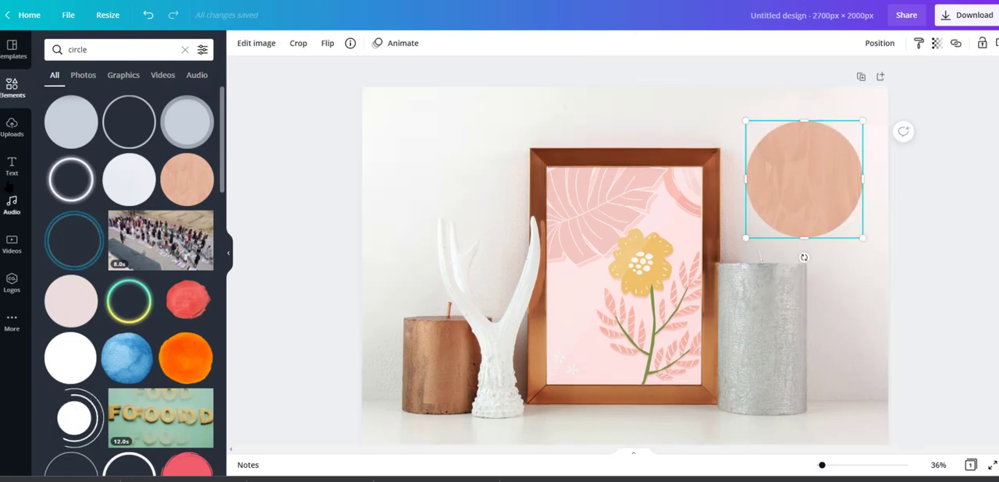
- Add the "Beach Please" font combination, scale it down and place it over the peach circle
click(12, 167)
drag(85, 260, 688, 307)
drag(433, 367, 791, 258)
drag(815, 156, 807, 187)
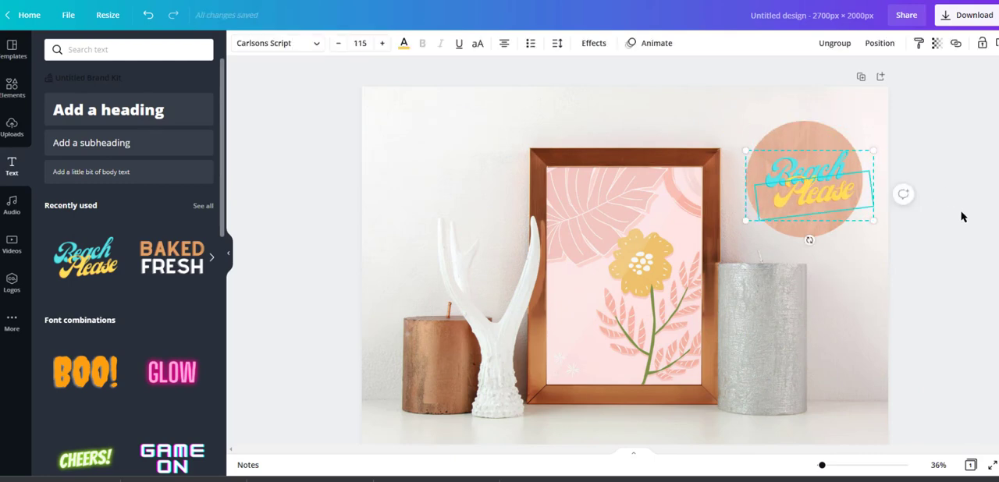
- Recolor the word "Beach" on the circle with a custom coral red
click(403, 44)
click(113, 257)
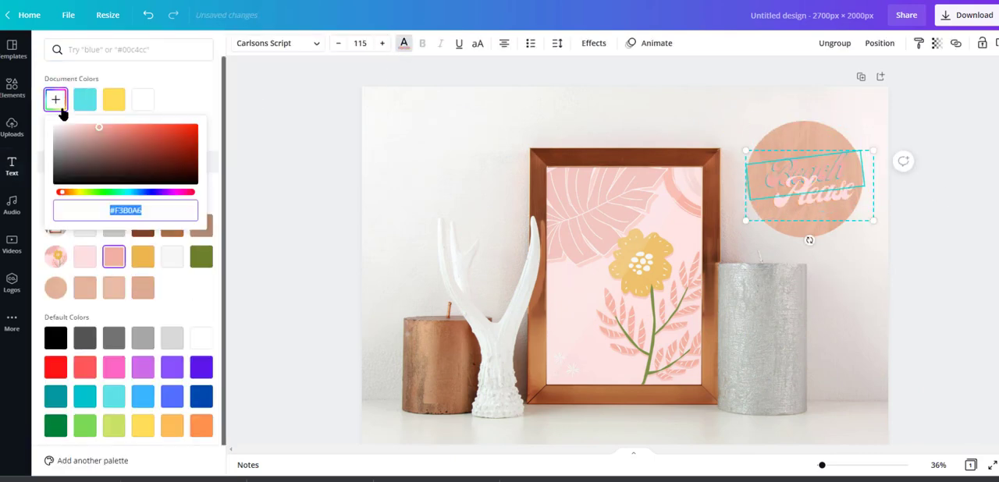
click(55, 101)
click(133, 133)
- Replace the two words on the circle with "Digital" and "Download", reducing the font size of "Download" to 102
click(807, 168)
double_click(807, 168)
text(Digital)
click(829, 200)
double_click(829, 199)
text(Download)
double_click(829, 199)
click(338, 43)
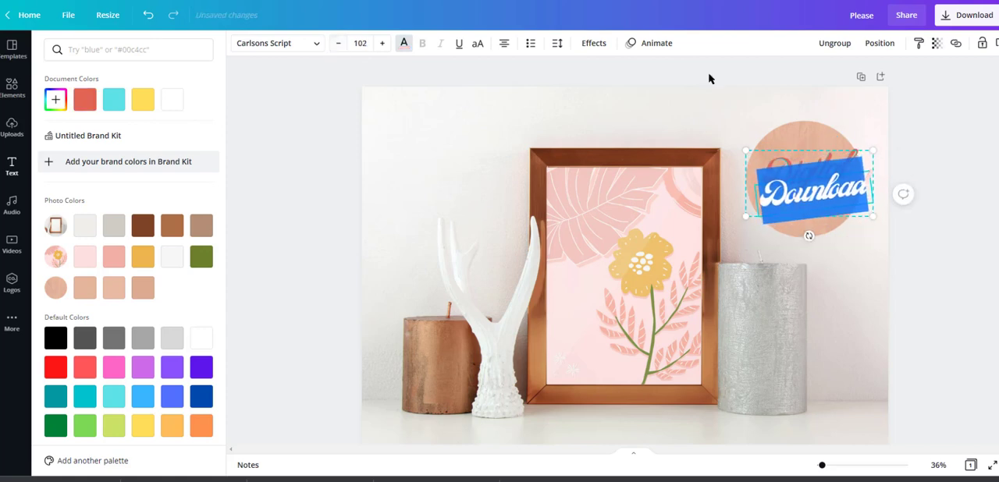
- Set the text effect color of the word "Download" to the custom red #FF0000
click(831, 197)
click(593, 43)
click(194, 287)
click(52, 176)
click(104, 129)
click(53, 130)
drag(118, 176, 186, 154)
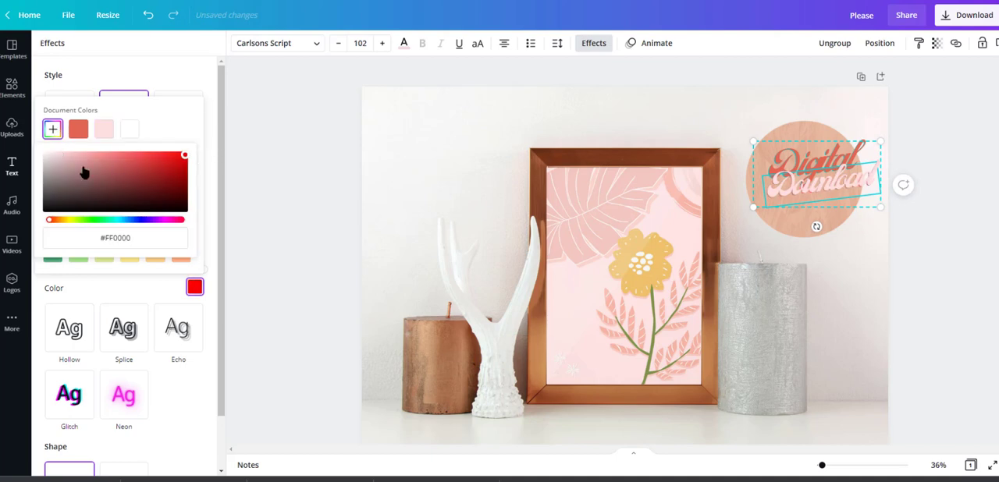
click(379, 108)
- Adjust the effect colors of the words "Digital" and "Download" using custom shades
click(782, 168)
click(198, 291)
click(53, 200)
click(185, 179)
click(820, 199)
click(196, 288)
click(182, 177)
right_click(58, 179)
- Refine the effect color of "Digital" and nudge the "Digital Download" lettering on the circle
click(796, 165)
click(194, 288)
click(53, 176)
click(974, 261)
mouse_move(832, 182)
mouse_down()
mouse_move(824, 185)
mouse_move(830, 179)
mouse_up()
click(896, 264)
click(831, 174)
click(904, 281)
- Add a body text box reading "Bundle of 10 Digital Files" and select all of its text
click(130, 170)
text(Bundle of 10 Digital P)
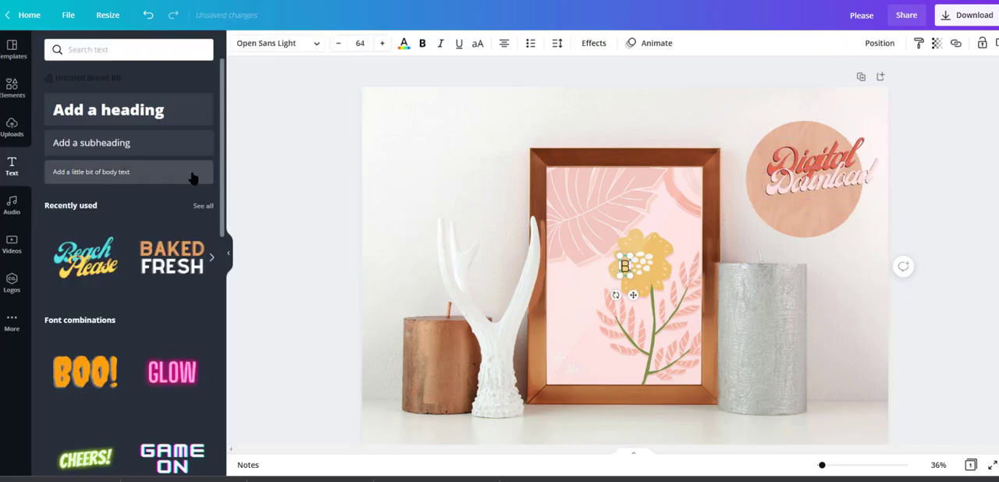
text(iles)
key(ctrl+a)
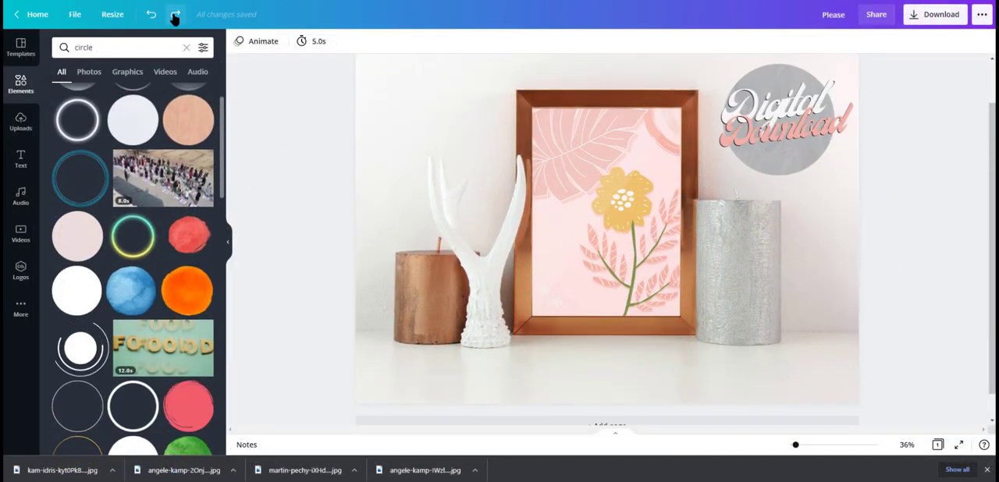
- Redo the undone edits until the "10 Ready-To-Print Digital Files" caption is back along the page's lower edge
click(174, 15)
click(175, 16)
click(175, 15)
click(174, 16)
click(175, 15)
click(175, 16)
click(175, 15)
click(175, 16)
click(175, 16)
click(175, 15)
click(175, 16)
click(175, 15)
click(175, 16)
click(175, 15)
click(175, 16)
click(175, 16)
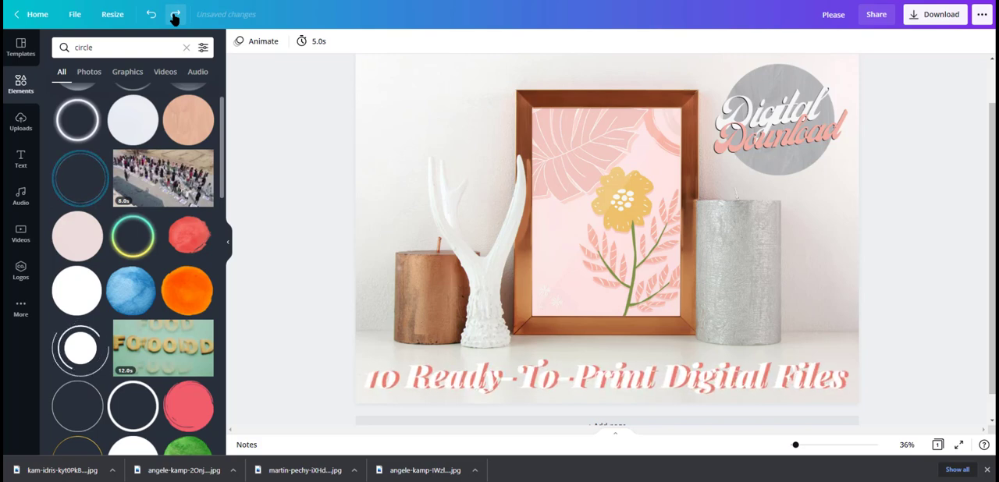
- Redo all remaining edits to restore the "Digital Download" badge with its two overlapping yellow circles and orange lettering shadow
click(175, 16)
click(175, 16)
click(175, 16)
click(174, 15)
click(174, 16)
click(175, 16)
click(175, 15)
click(175, 15)
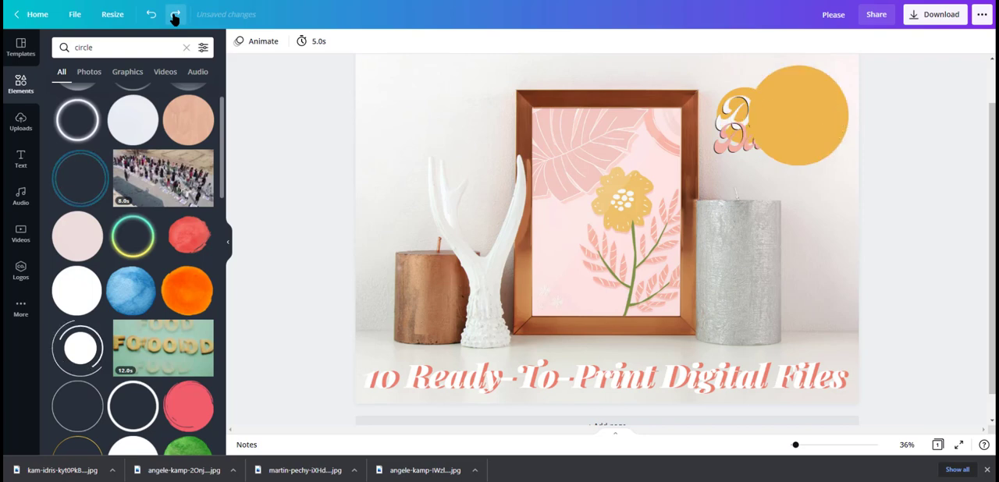
click(175, 16)
click(174, 16)
click(175, 15)
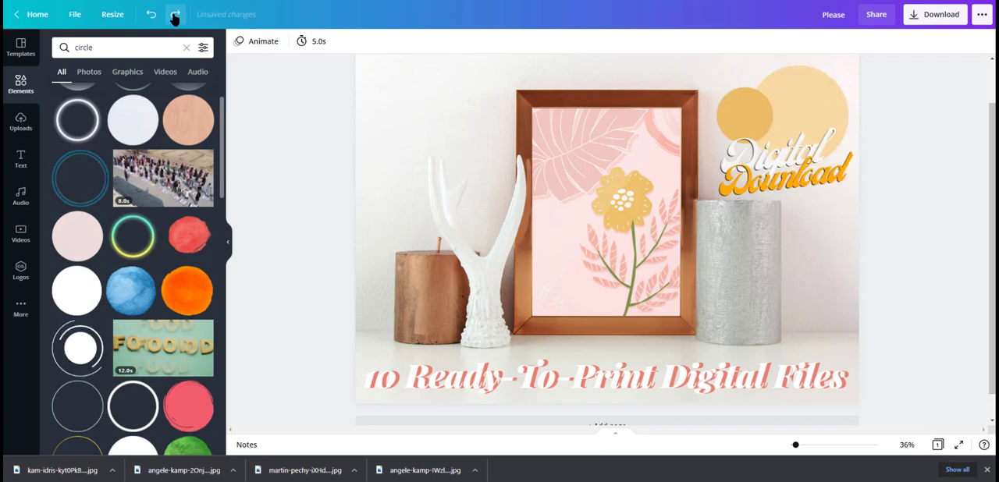
click(175, 15)
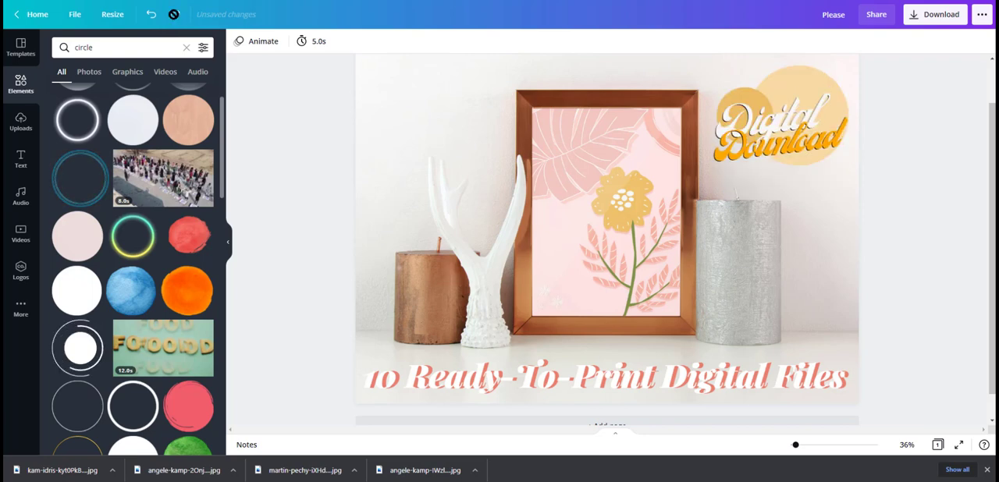